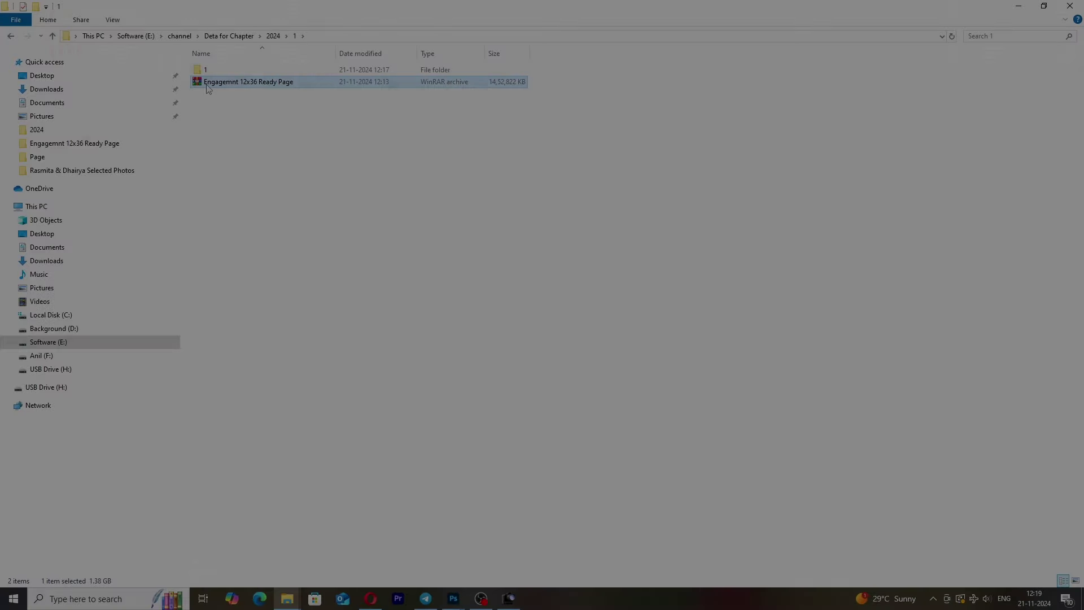
- Extract the Engagemnt 12x36 Ready Page archive with its password into a same-name folder, then open it
right_click(315, 85)
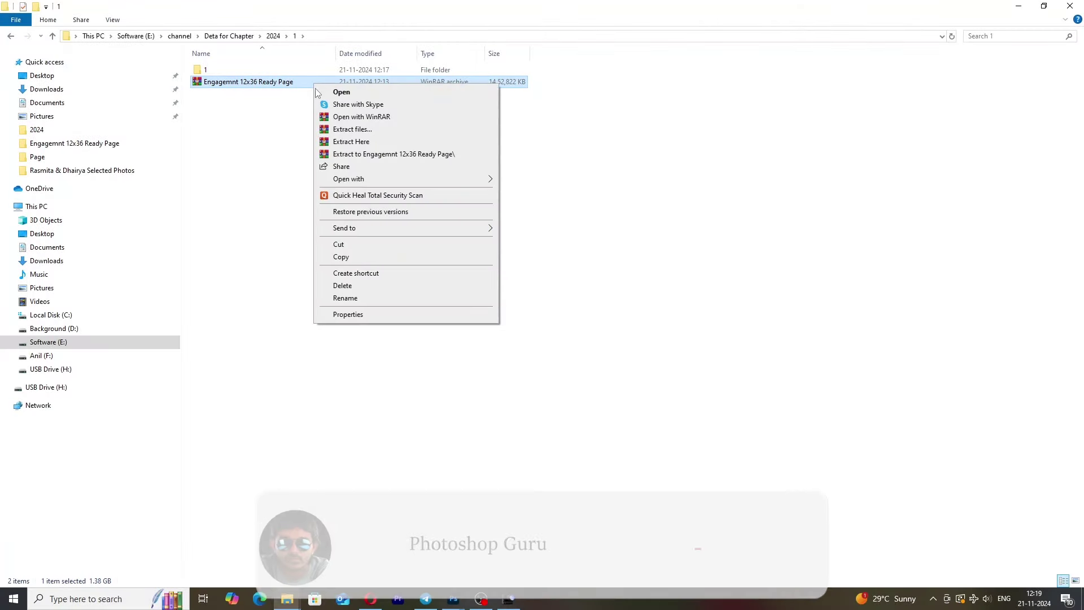
left_click(330, 130)
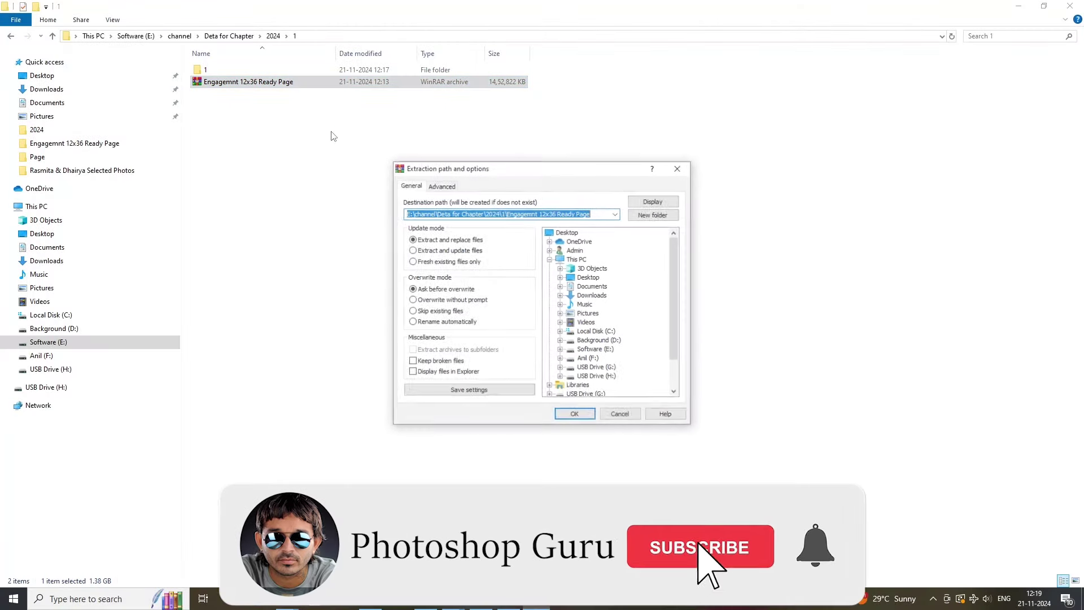
left_click(572, 415)
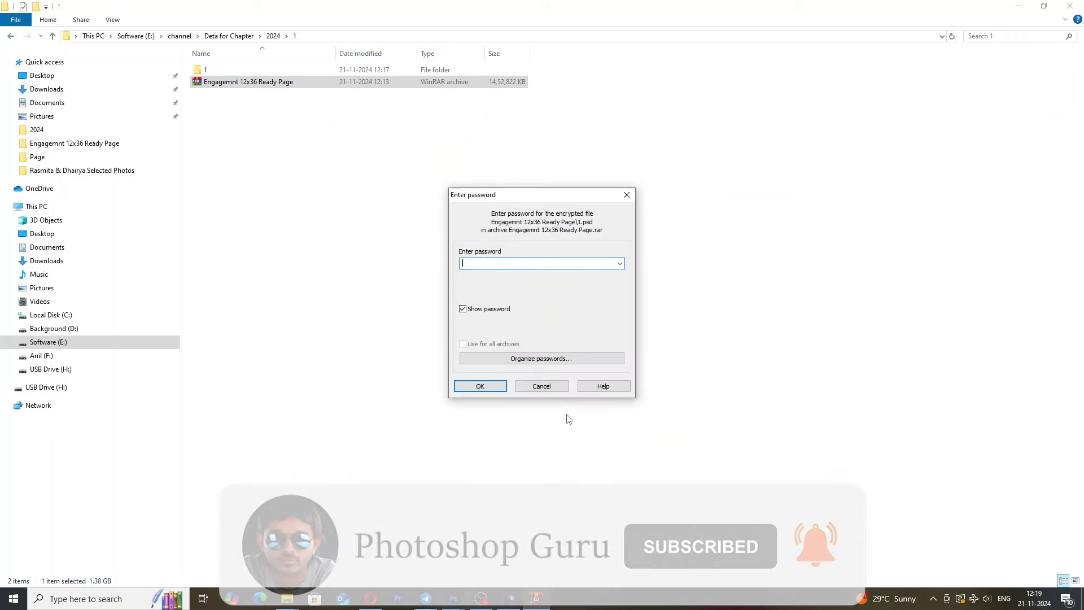
left_click(463, 309)
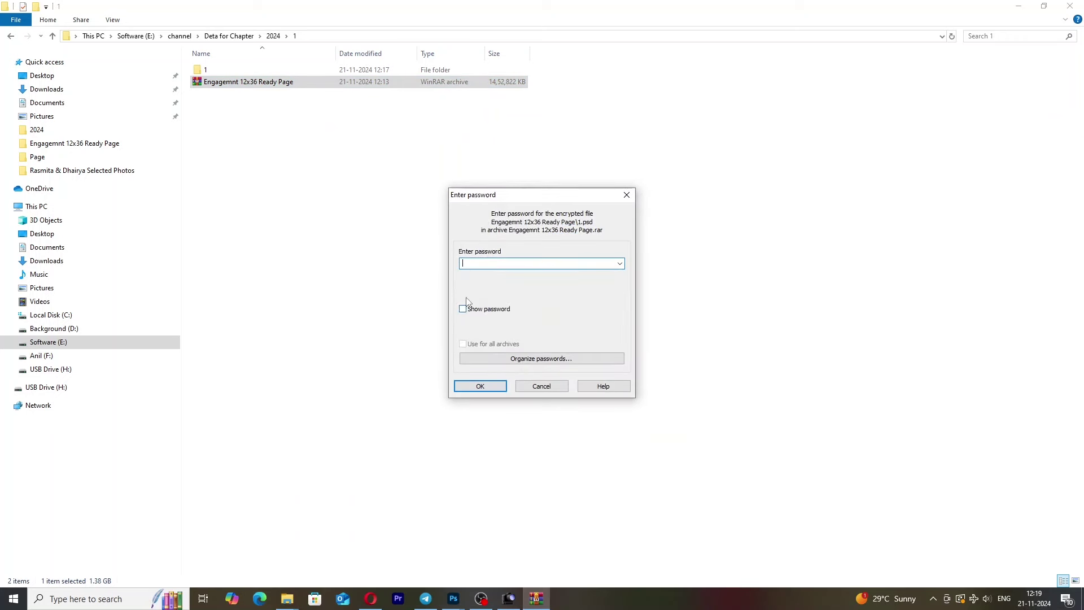
left_click(478, 388)
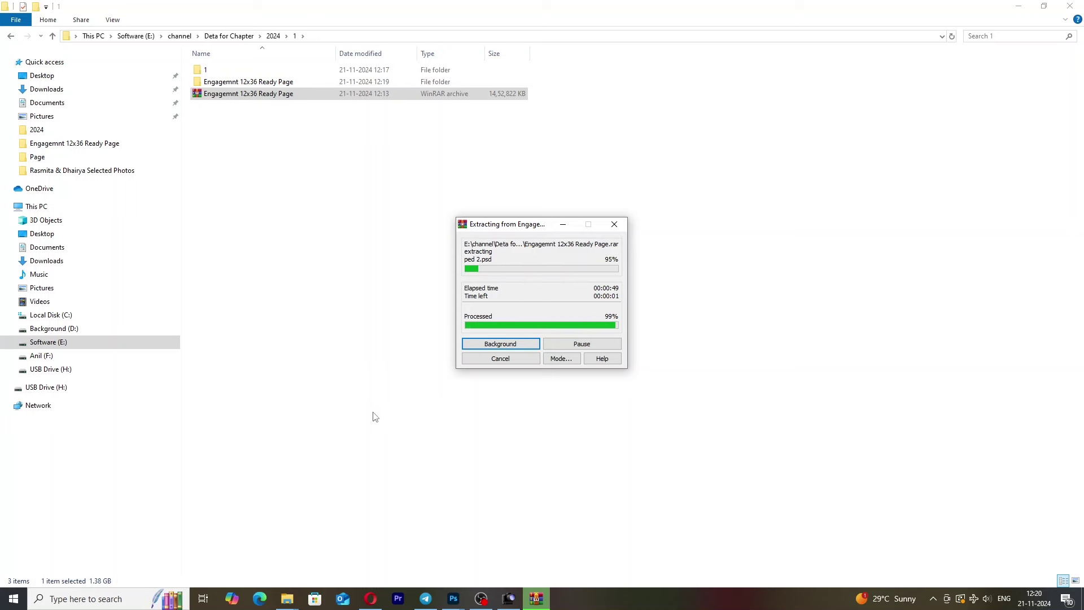
double_click(243, 82)
- Open 1.psd and toggle Layer 8, the lower-right black box and the saree photo to reveal slots
double_click(256, 127)
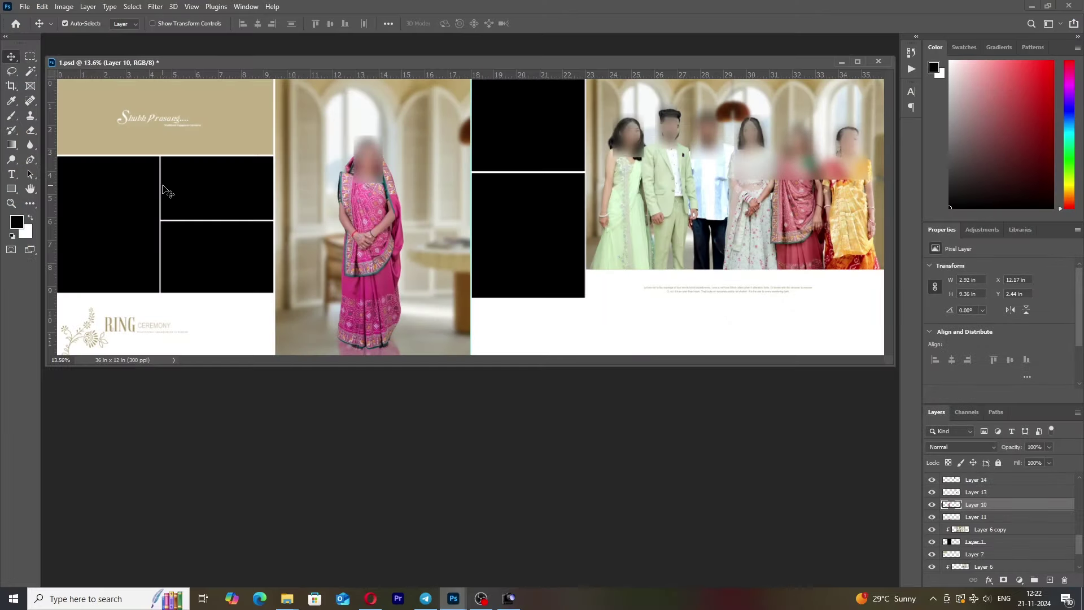
left_click(142, 193)
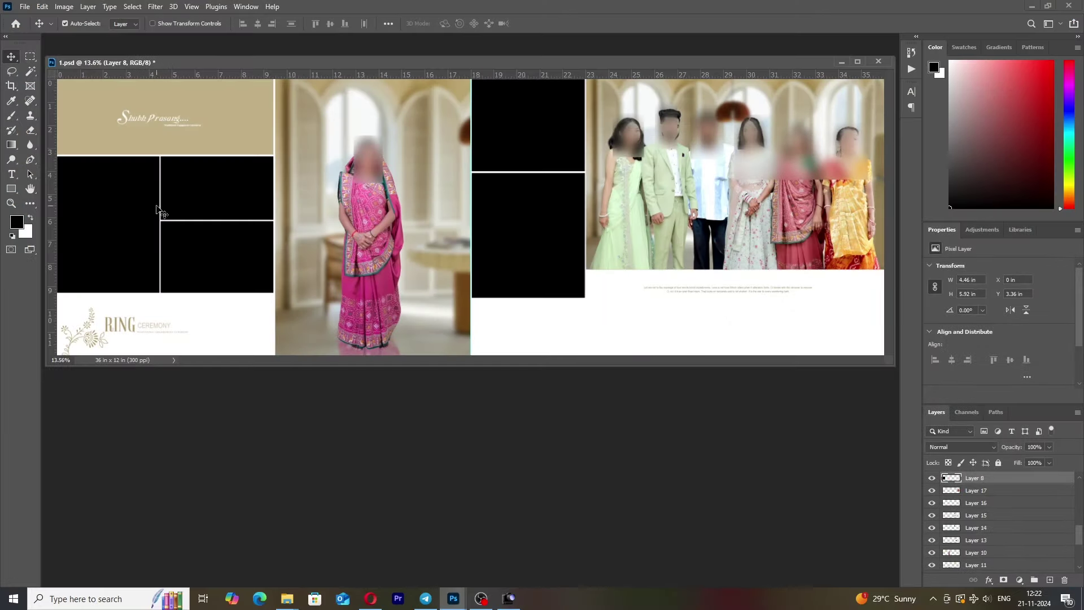
left_click(933, 478)
left_click(240, 204)
left_click_drag(170, 187, 180, 246)
left_click(933, 478)
left_click(532, 167)
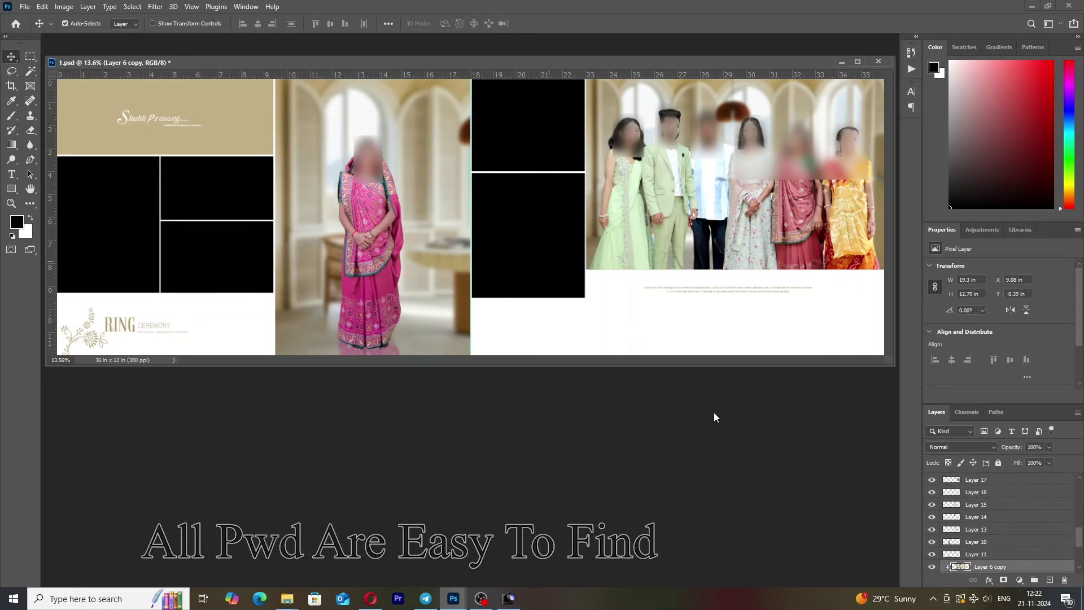
left_click(933, 566)
left_click(932, 567)
- Turn on the floral RING ornament and check the Ring text and Shubh Prasang title layers
left_click(89, 337)
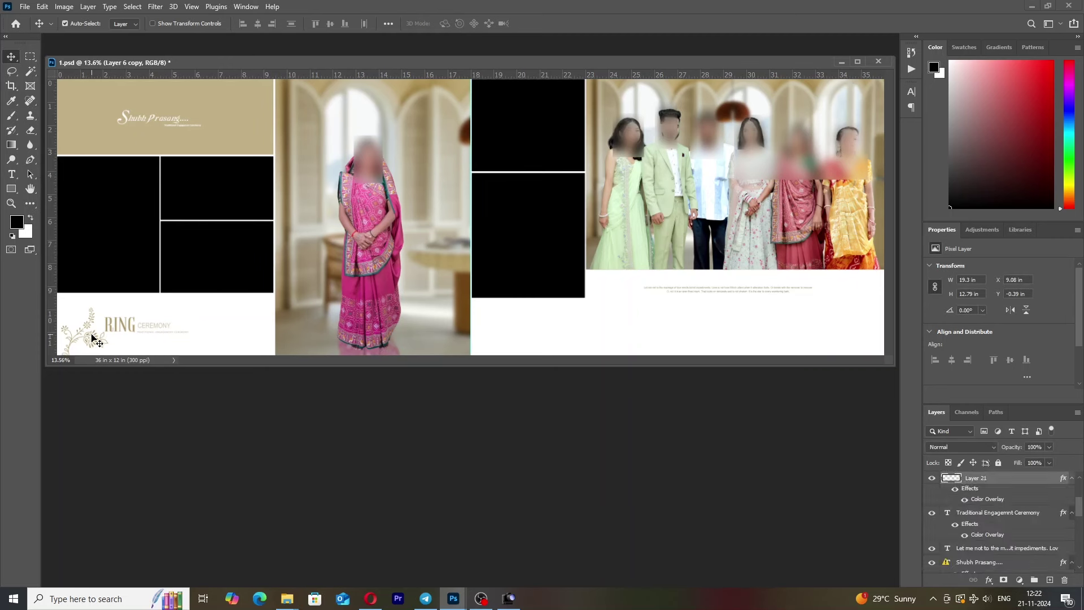
left_click(933, 480)
left_click(123, 334)
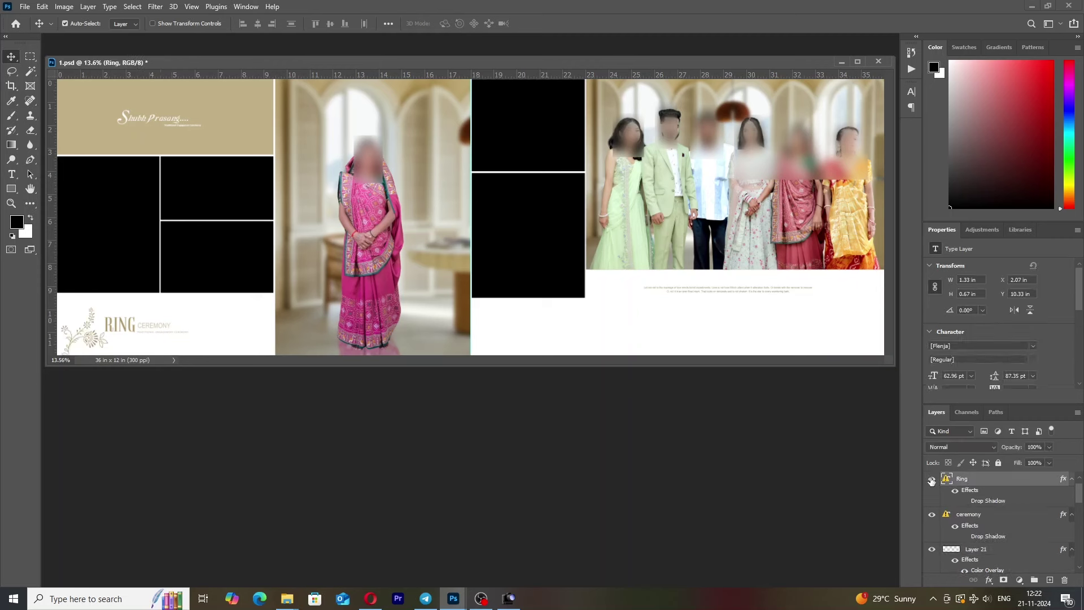
left_click(126, 121)
left_click(933, 544)
left_click(680, 192)
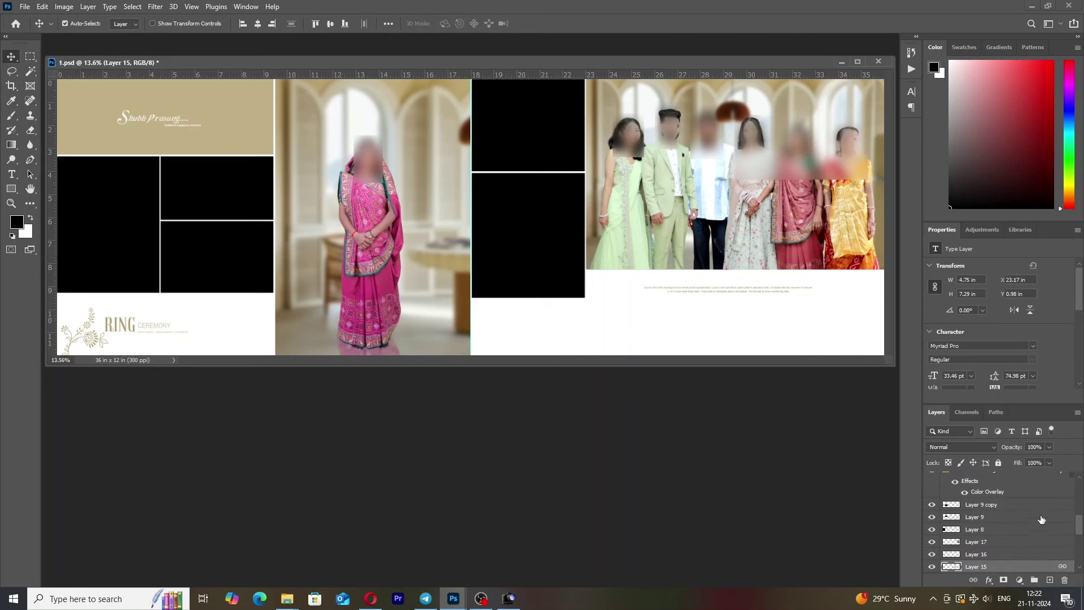
- Toggle Layer 15, Layer 6, Layer 3 and Layer 3 copy frames, then minimise 1.psd
left_click(932, 566)
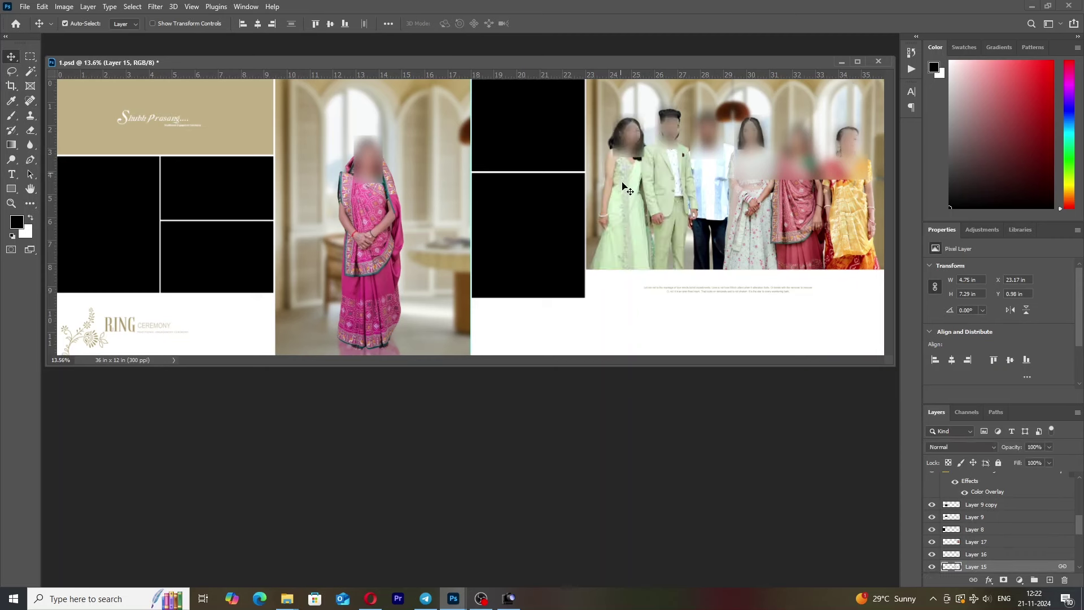
left_click(866, 127)
left_click(932, 566)
left_click(548, 118)
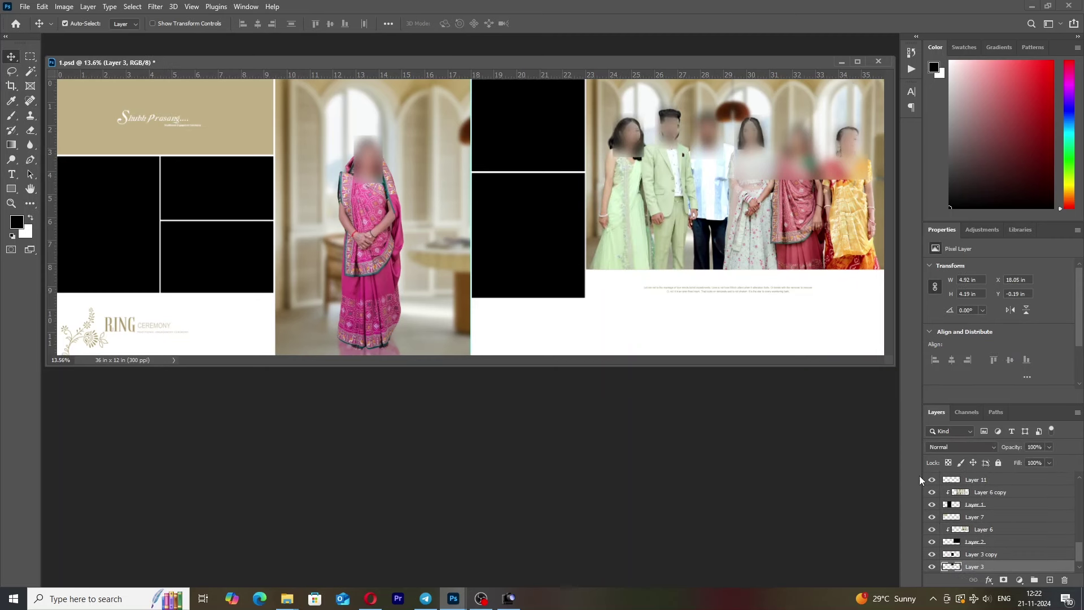
left_click(932, 567)
left_click(539, 242)
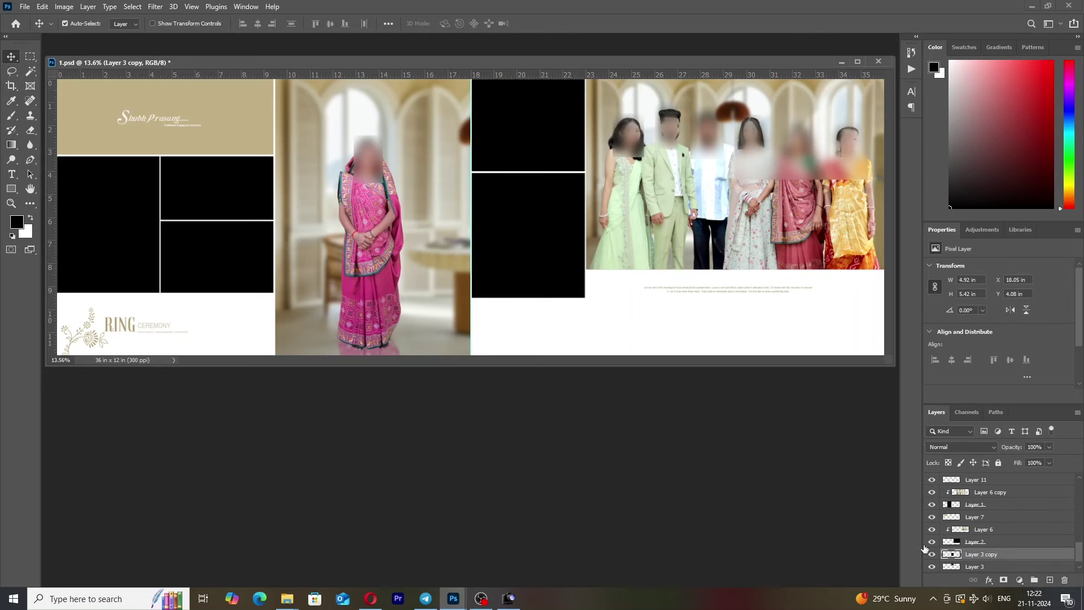
left_click(932, 554)
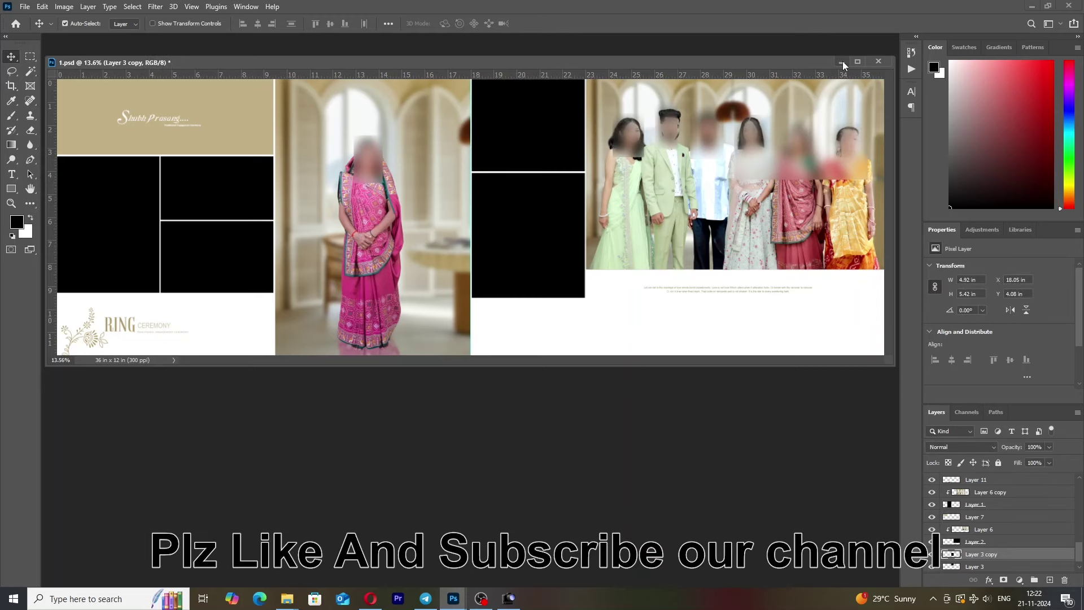
left_click(842, 61)
mouse_move(453, 599)
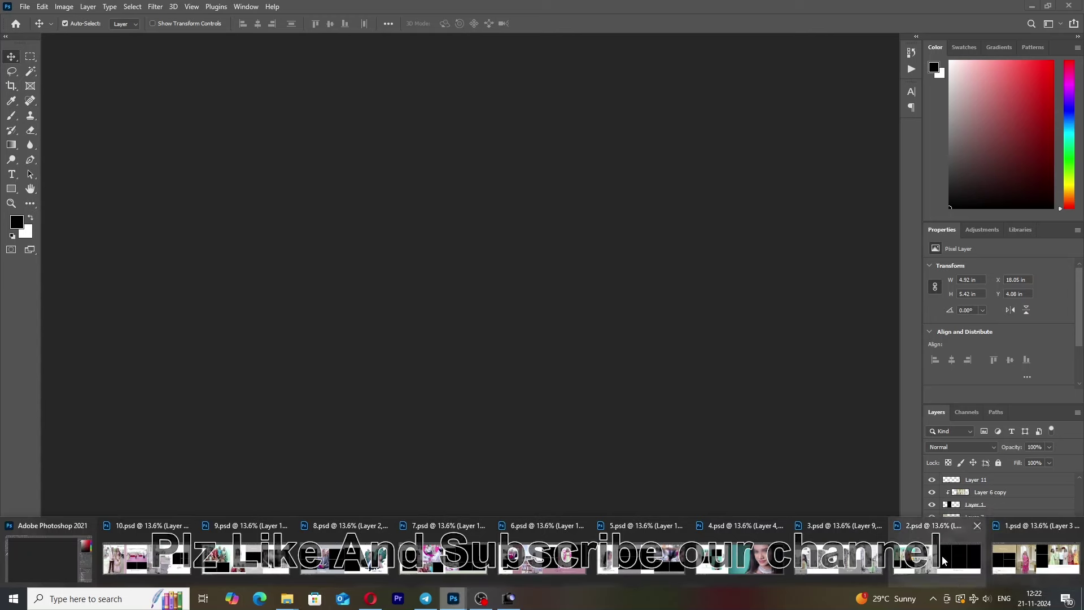
- Bring up 2.psd from the taskbar and return to the Move tool
left_click(942, 555)
key("z")
right_click(364, 203)
key("Escape")
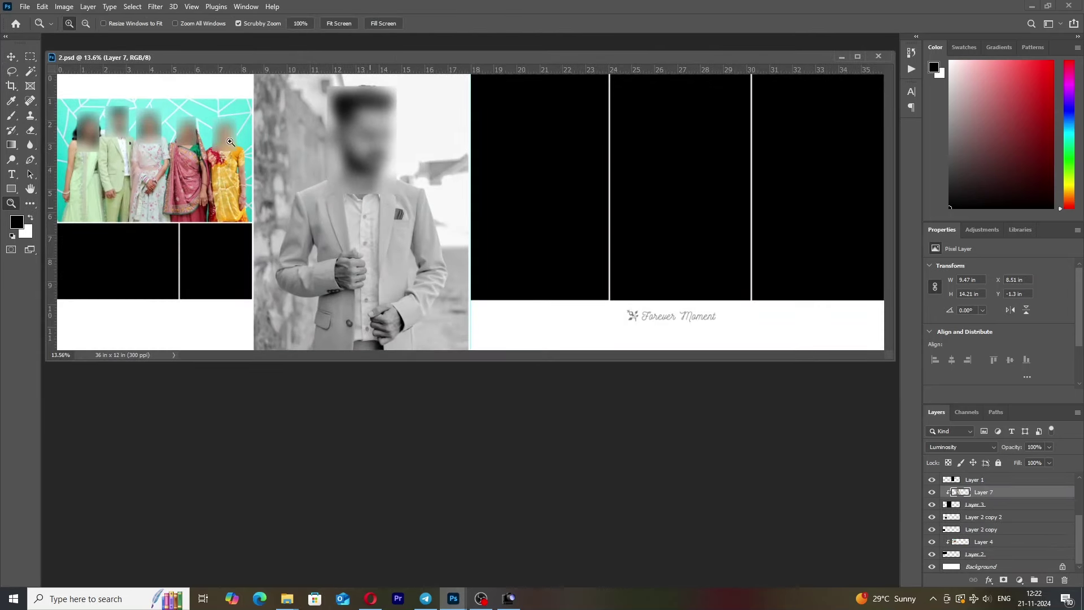
key("v")
- Toggle the Layer 4 family photo, Layer 2 copy boxes, Layer 7 photo and Layer 1 box
left_click(231, 150)
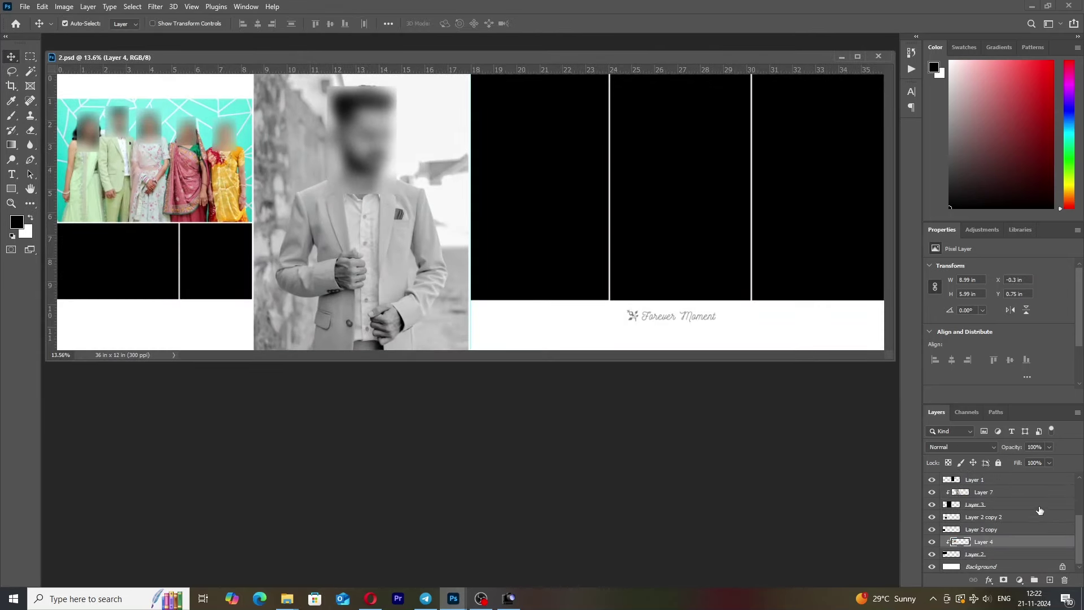
left_click(933, 542)
left_click(136, 265)
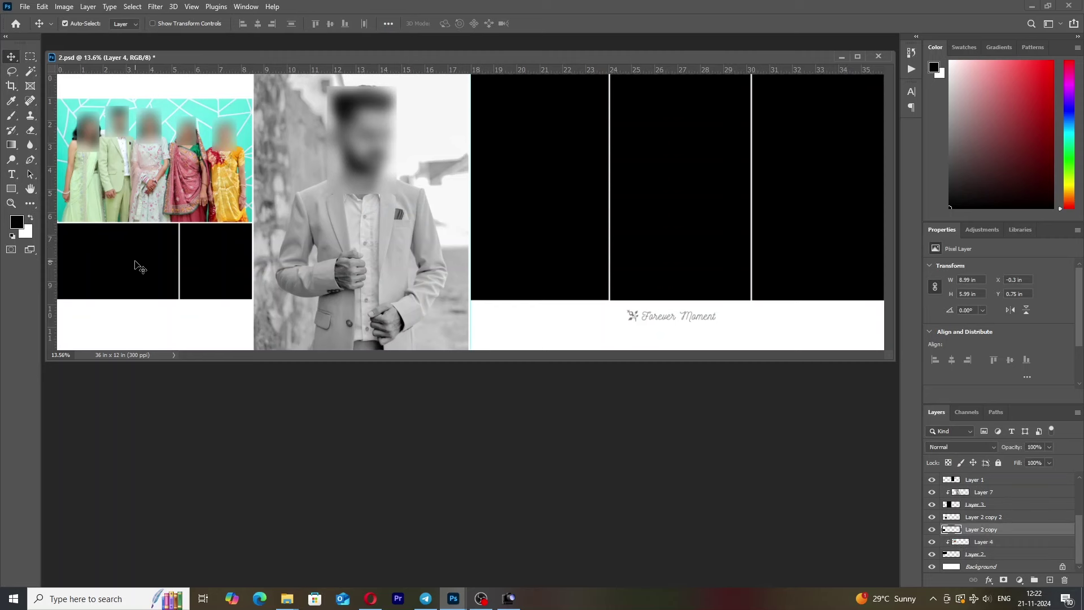
left_click(933, 531)
left_click(244, 247)
left_click(932, 519)
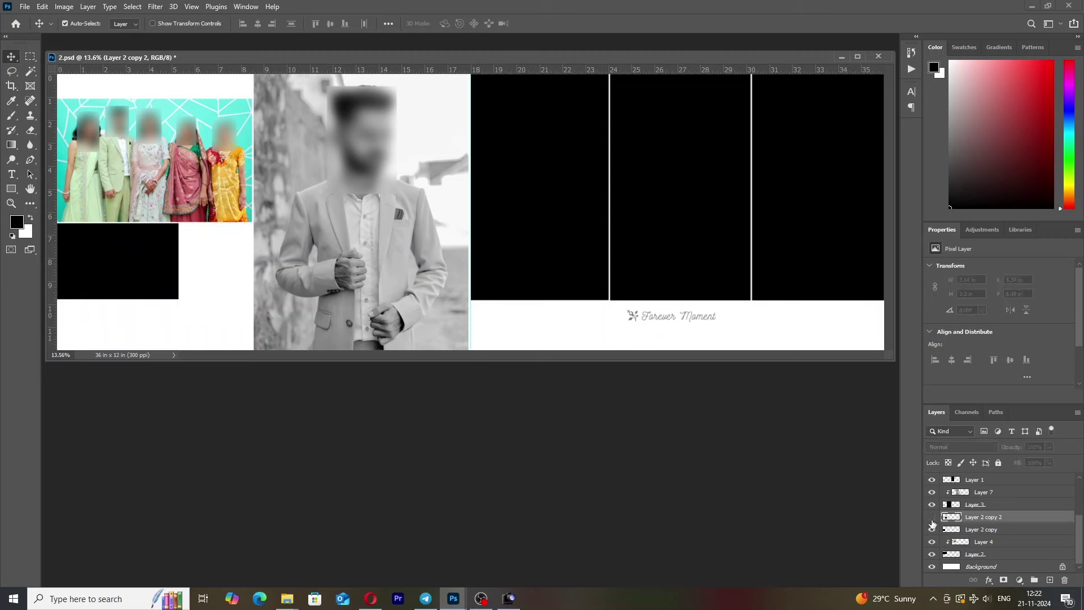
left_click(407, 165)
left_click(932, 492)
left_click(964, 481)
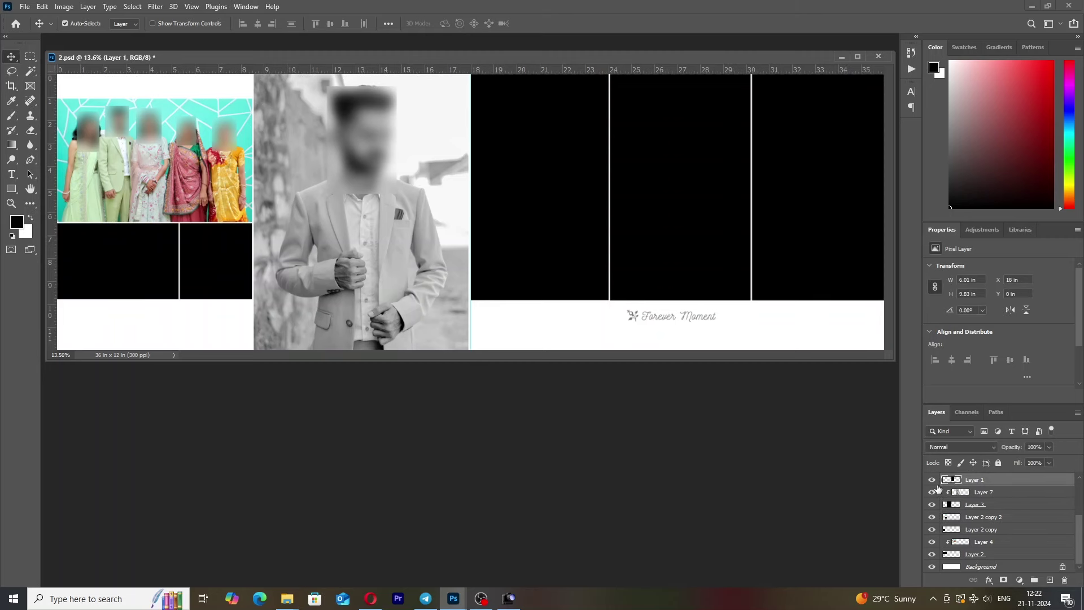
left_click(933, 480)
- Duplicate the box as Layer 9 plus a Layer 9 copy at x 30.25 in, then minimise 2.psd
key("ctrl+j")
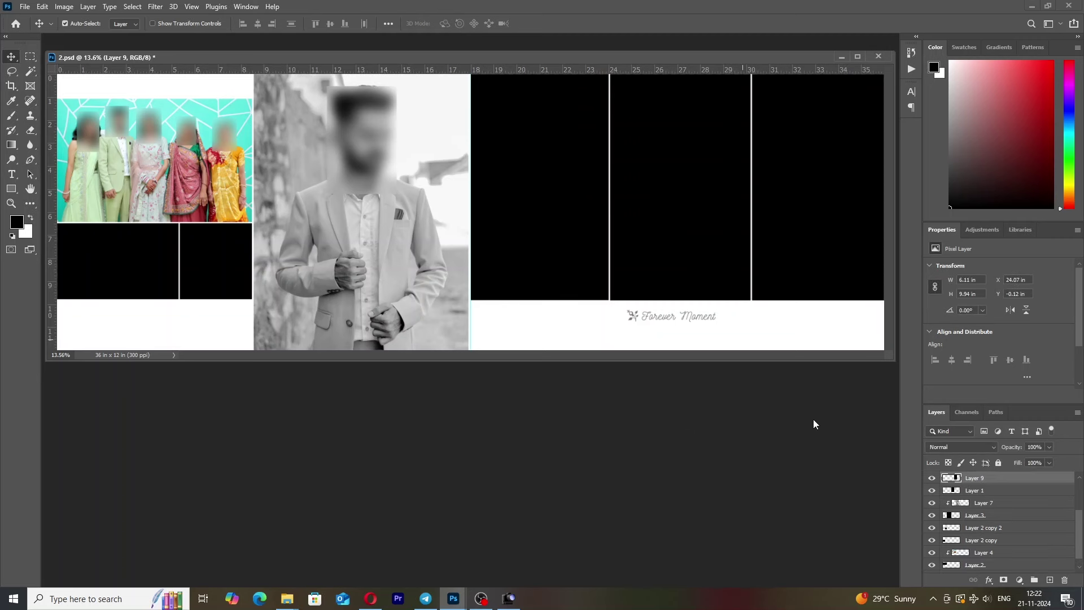
left_click_drag(662, 230, 804, 230)
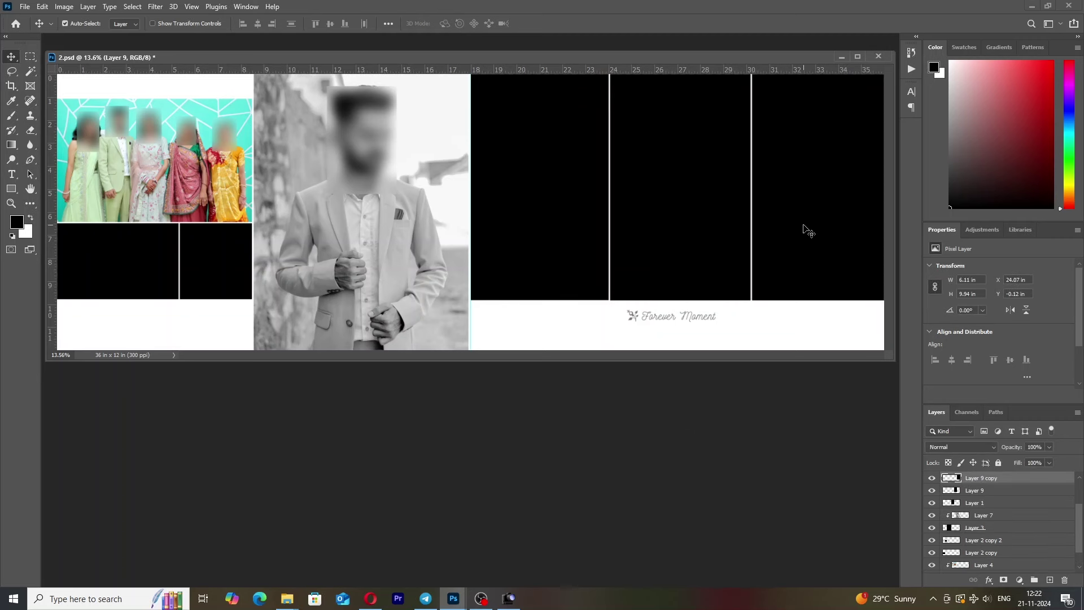
left_click(932, 479)
left_click(932, 479)
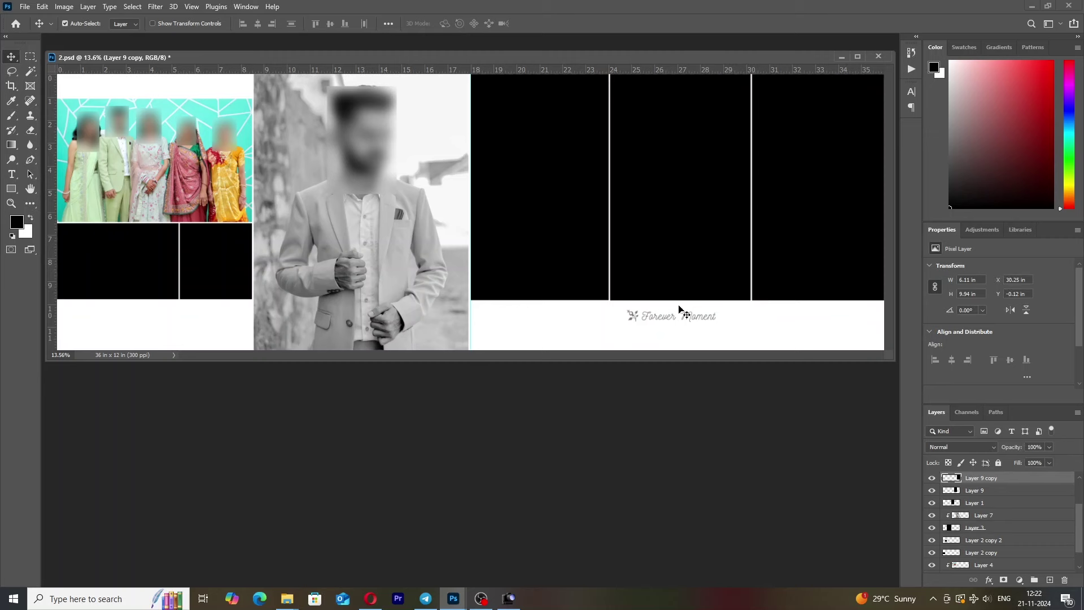
left_click(635, 321)
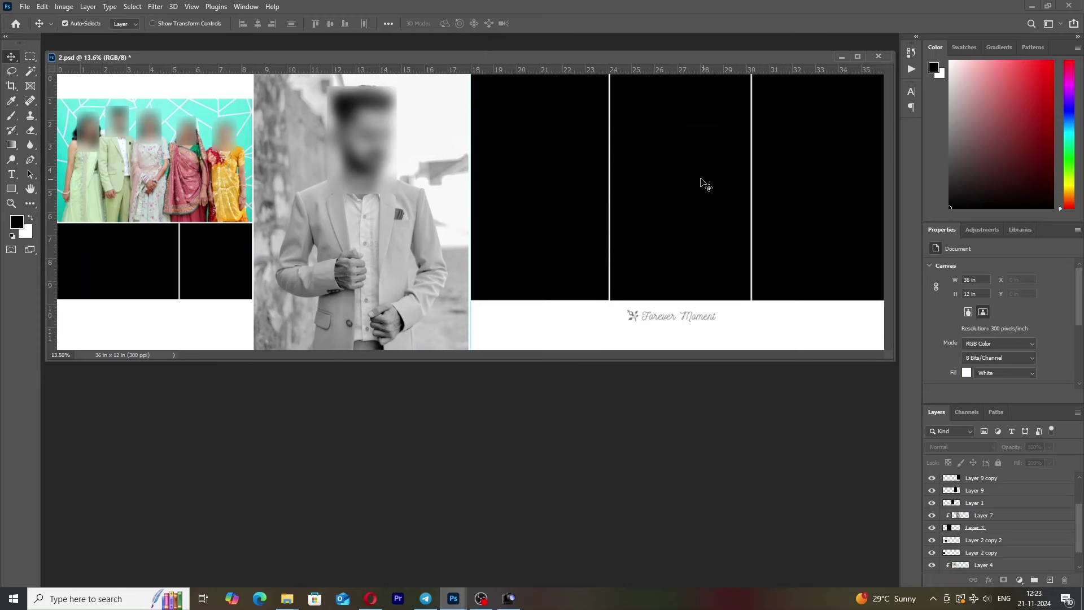
left_click(842, 56)
mouse_move(453, 599)
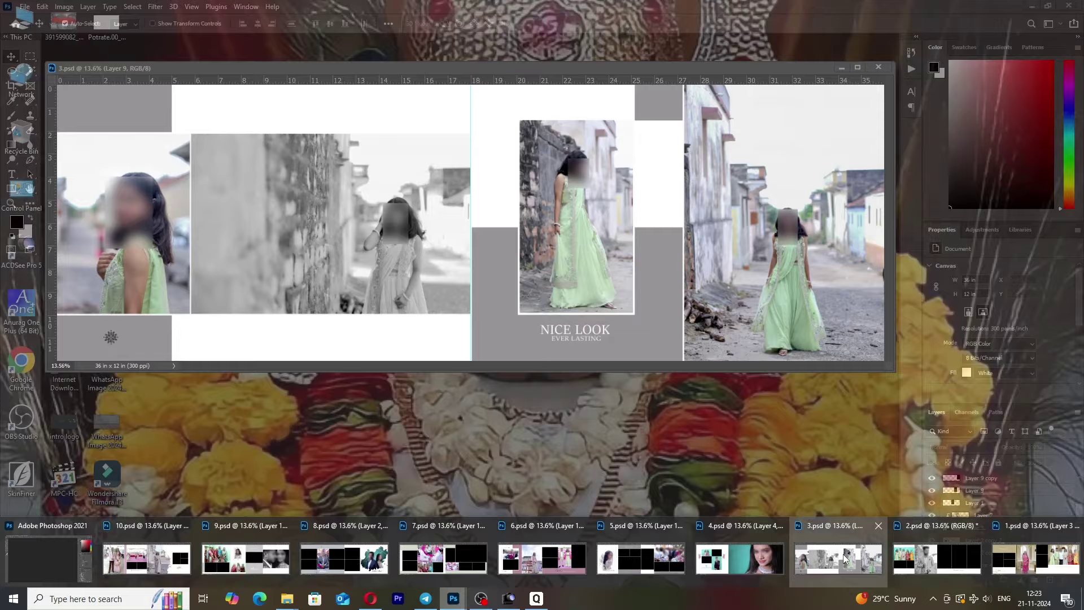
- Bring up 3.psd from the taskbar and return to the Move tool
left_click(842, 554)
key("z")
right_click(386, 227)
left_click(386, 227)
key("v")
- Toggle the left, middle-left, middle and right photo layers, adding a clipped Layer 9 copy
left_click(170, 206)
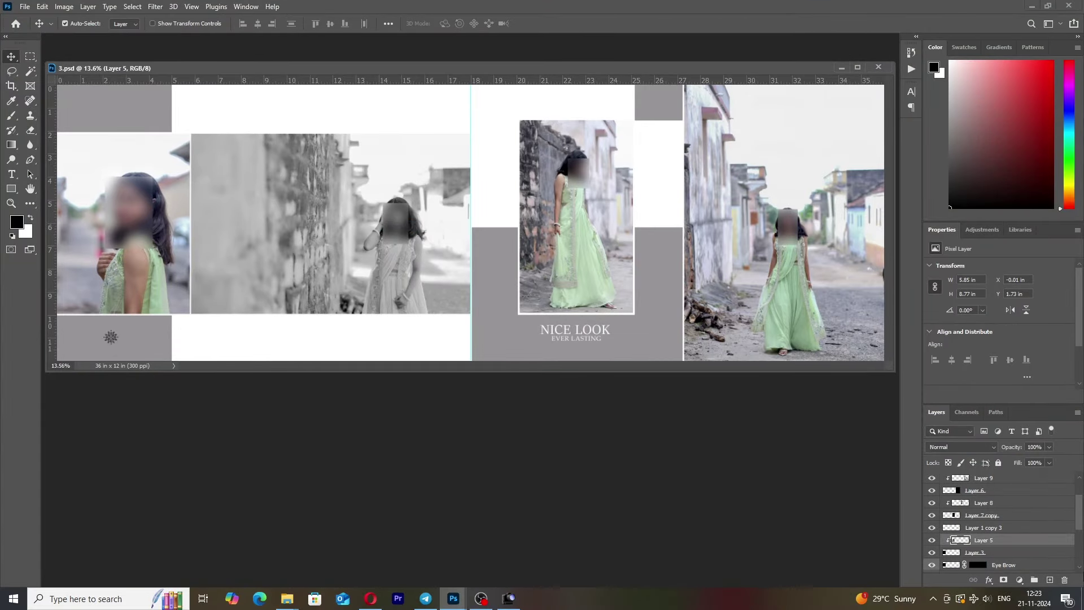
left_click(932, 541)
key("alt+bracketleft")
left_click(933, 566)
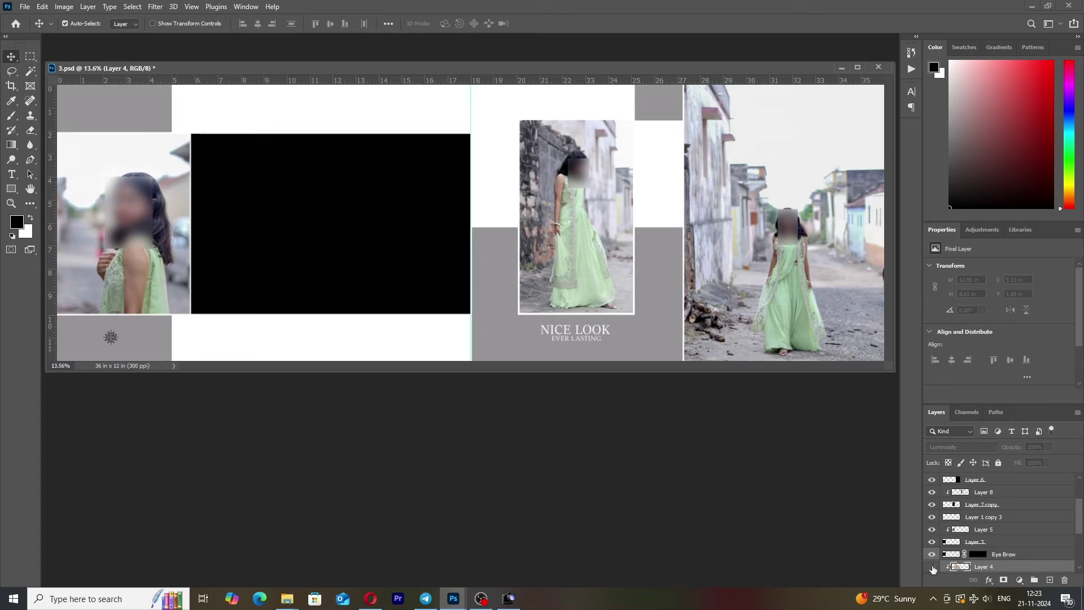
left_click(572, 244)
left_click(933, 495)
key("ctrl+v")
left_click(933, 479)
- Check the bottom-left box, NICE LOOK and EVER LASTING text layers, then minimise 3.psd
left_click(110, 340)
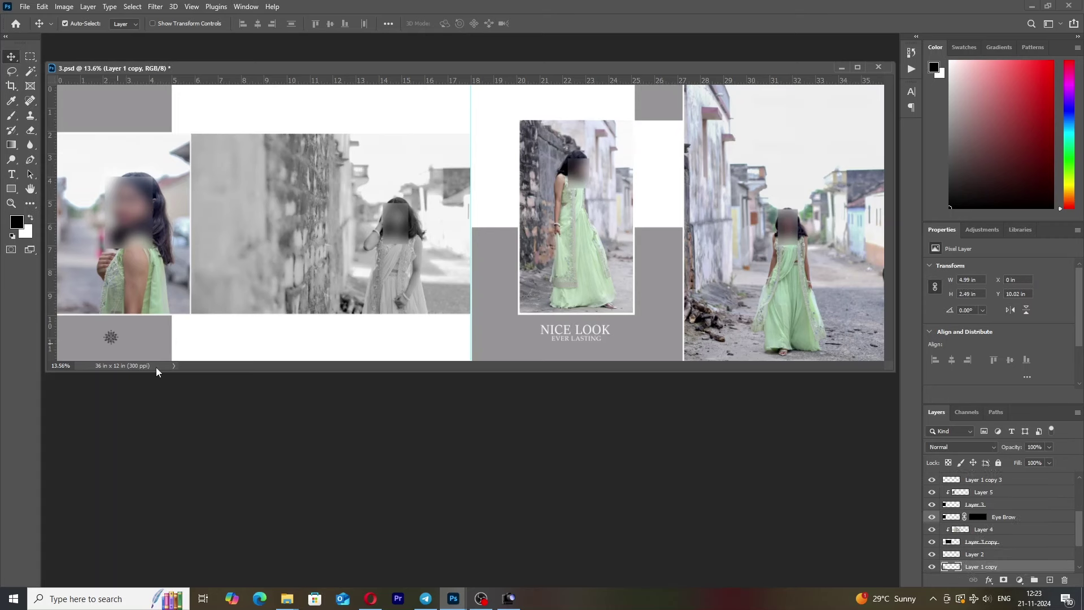
left_click(932, 567)
left_click(548, 334)
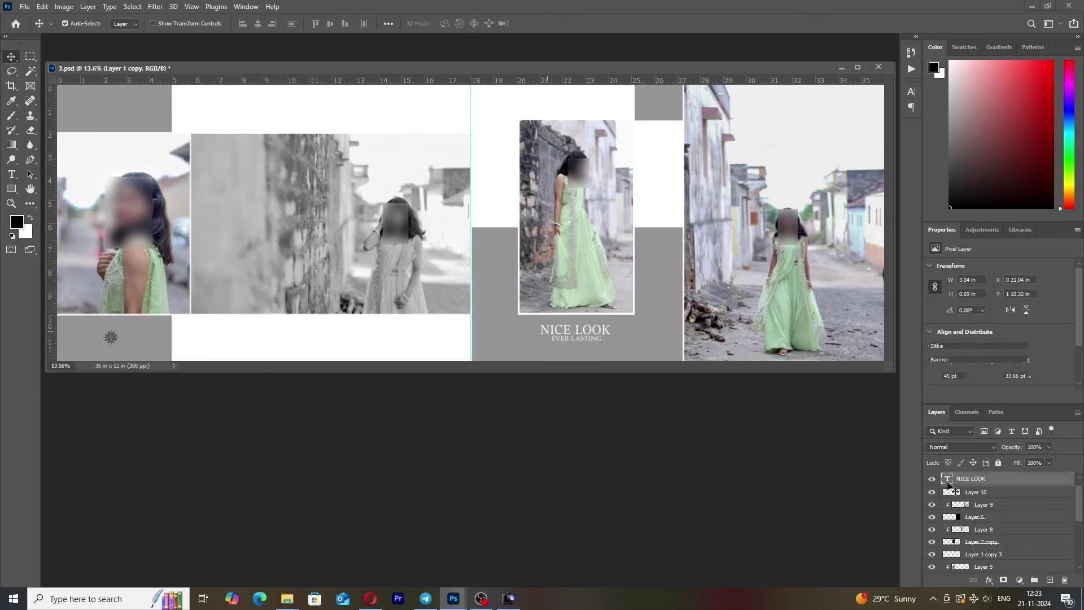
left_click(933, 479)
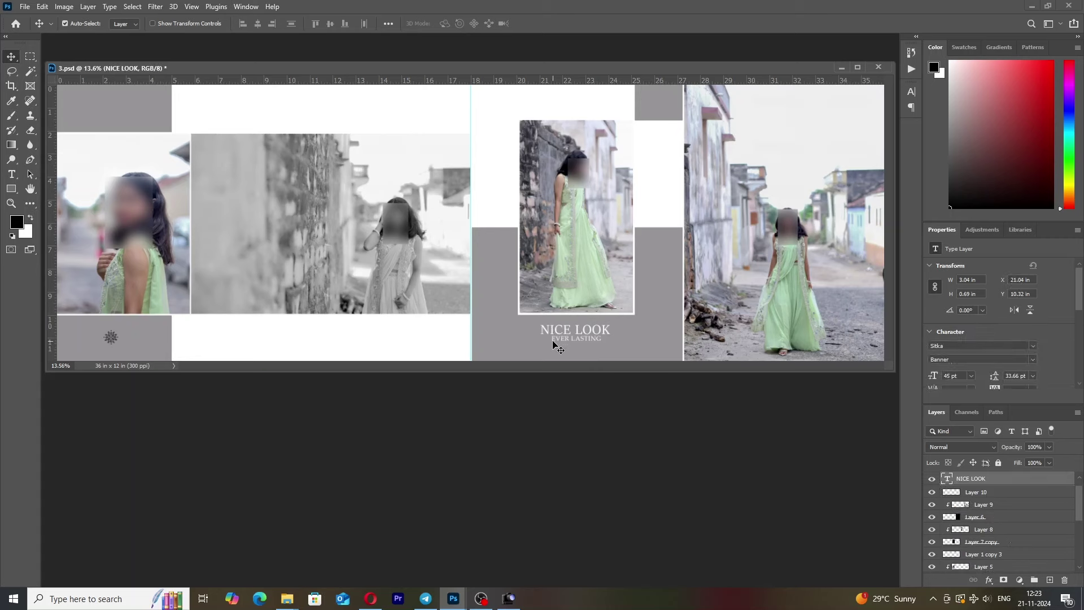
scroll(938, 486, "up", 1)
left_click(946, 480)
left_click(933, 481)
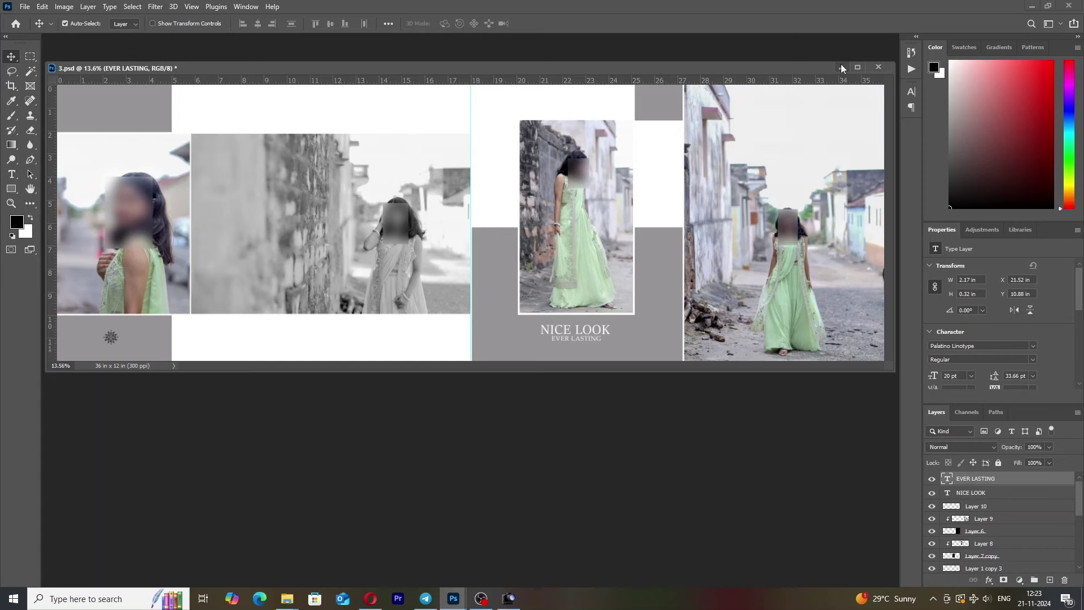
left_click(842, 68)
mouse_move(453, 599)
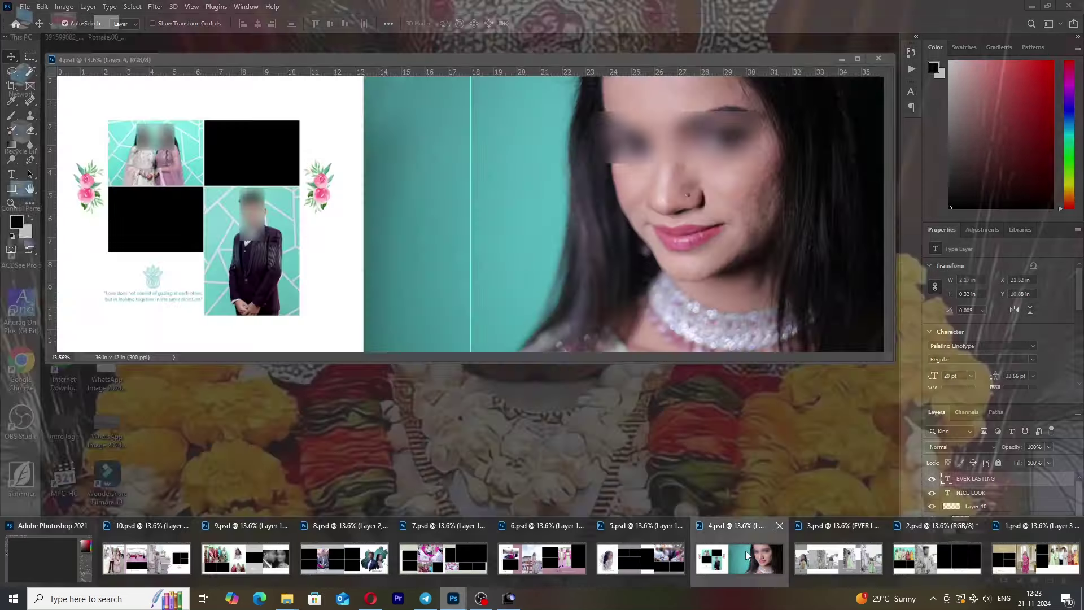
- Bring up 4.psd and toggle Layer 5 and the groom photo to check their slots
left_click(745, 551)
key("z")
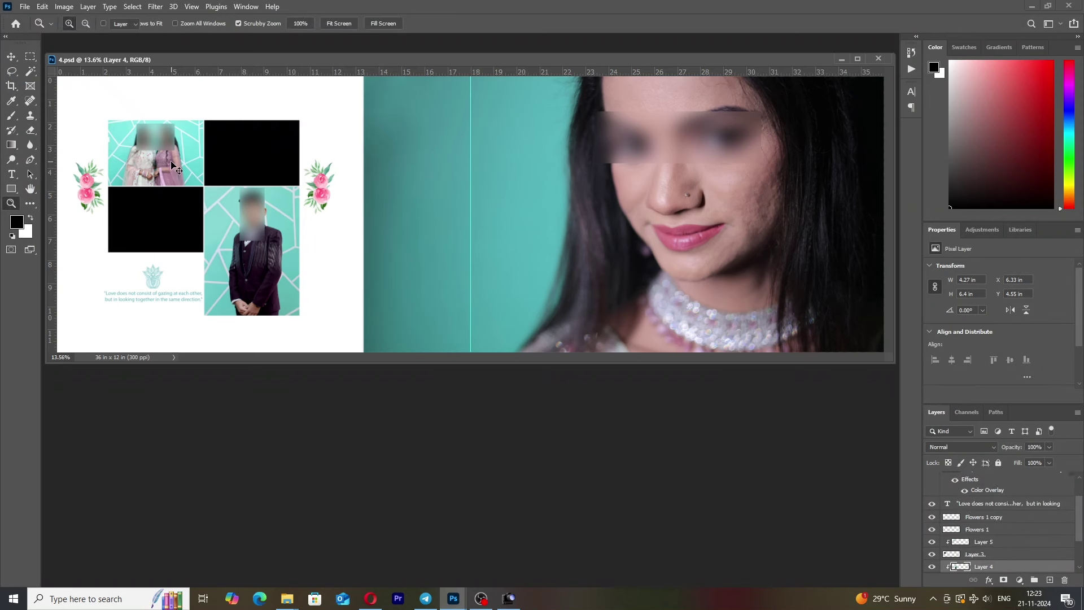
key("v")
left_click(173, 165)
left_click(933, 542)
left_click(260, 242)
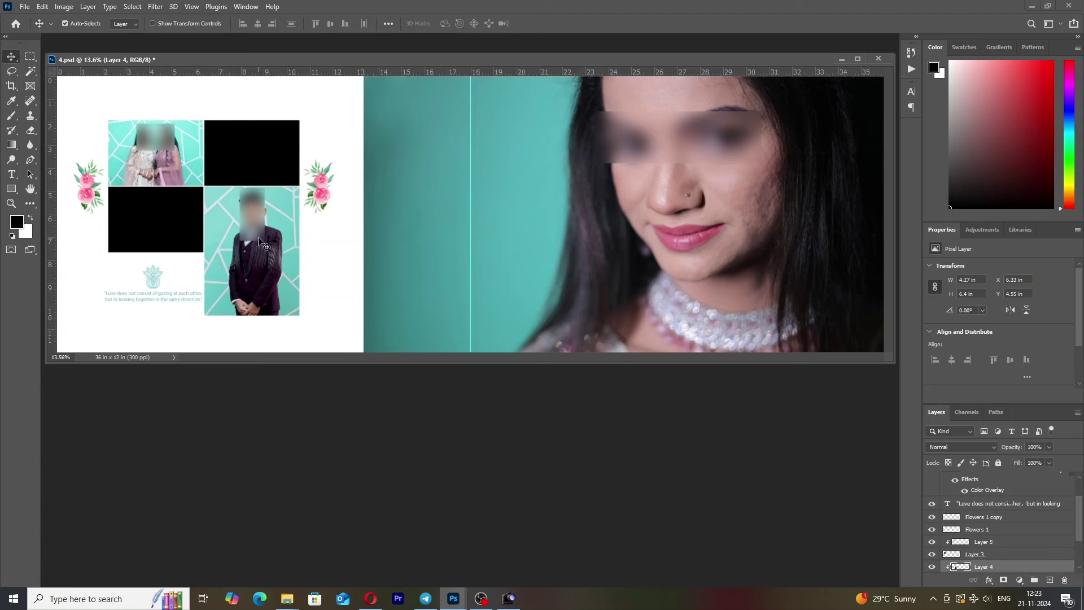
left_click(934, 567)
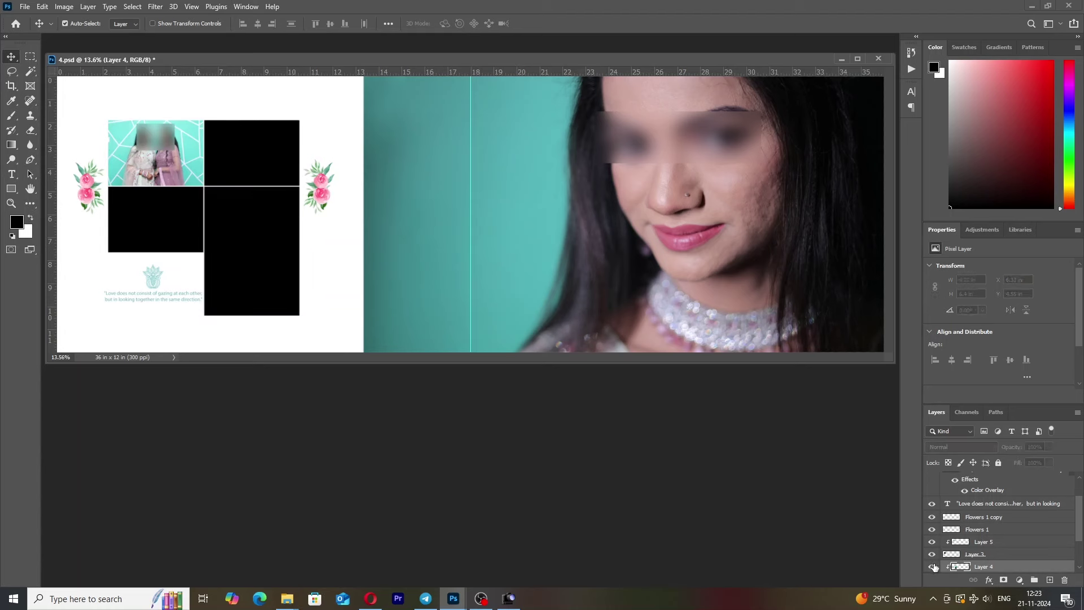
left_click(729, 249)
- Check the right-page portrait, right Flowers layer and Layer 8 ornament, then minimise 4.psd
left_click(932, 567)
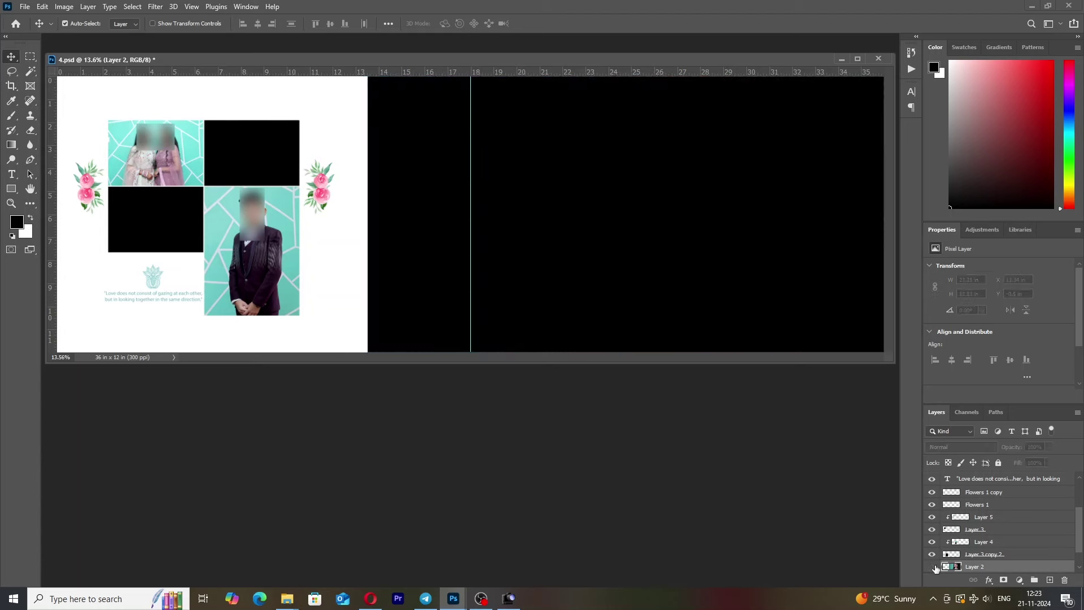
left_click(93, 188)
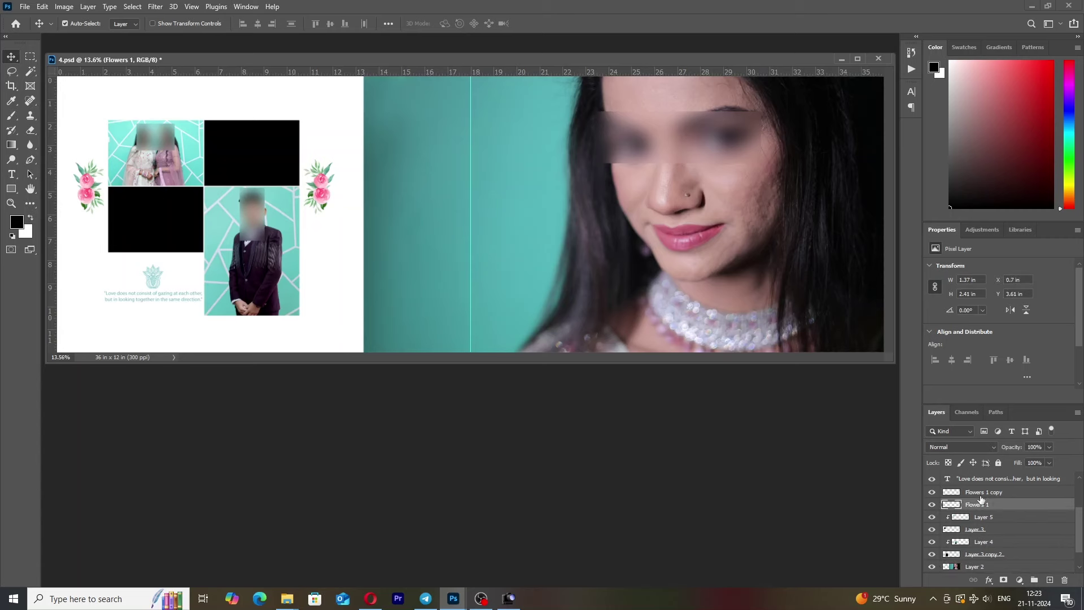
left_click(328, 199)
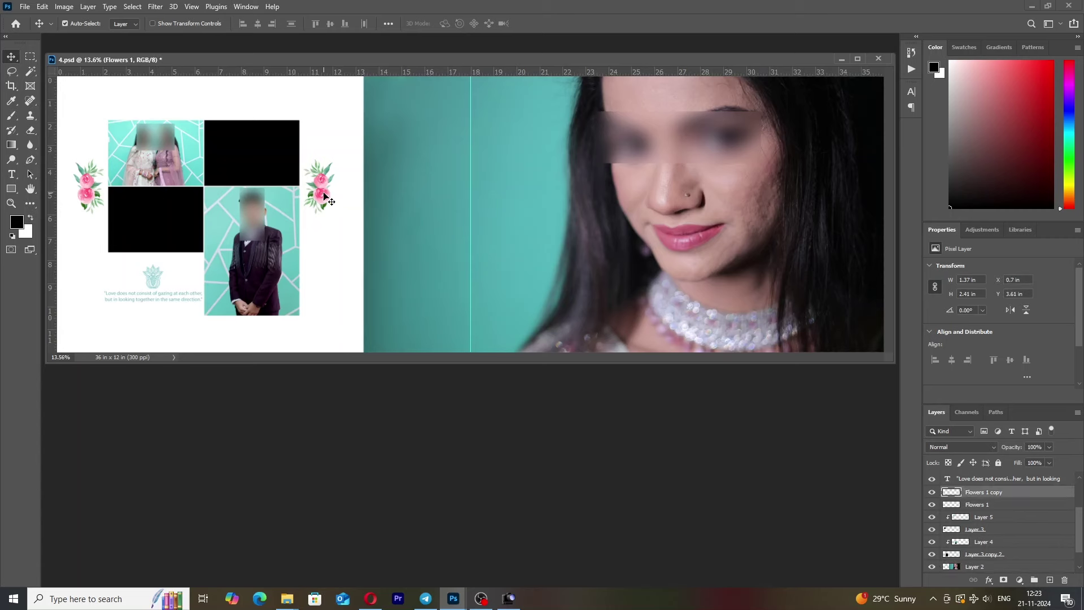
left_click(933, 492)
left_click(152, 281)
left_click(933, 479)
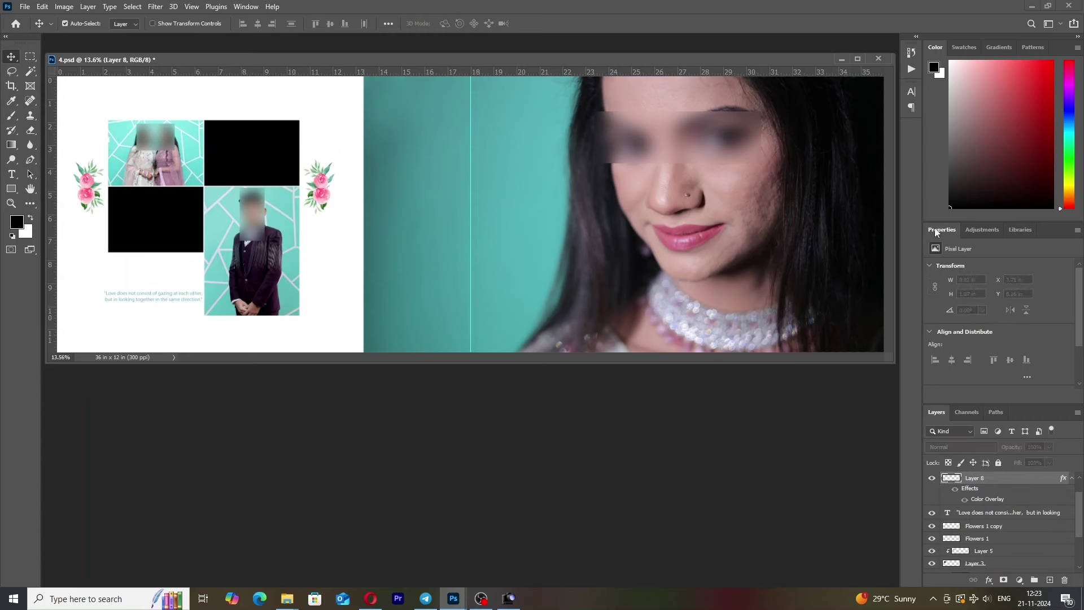
left_click(842, 59)
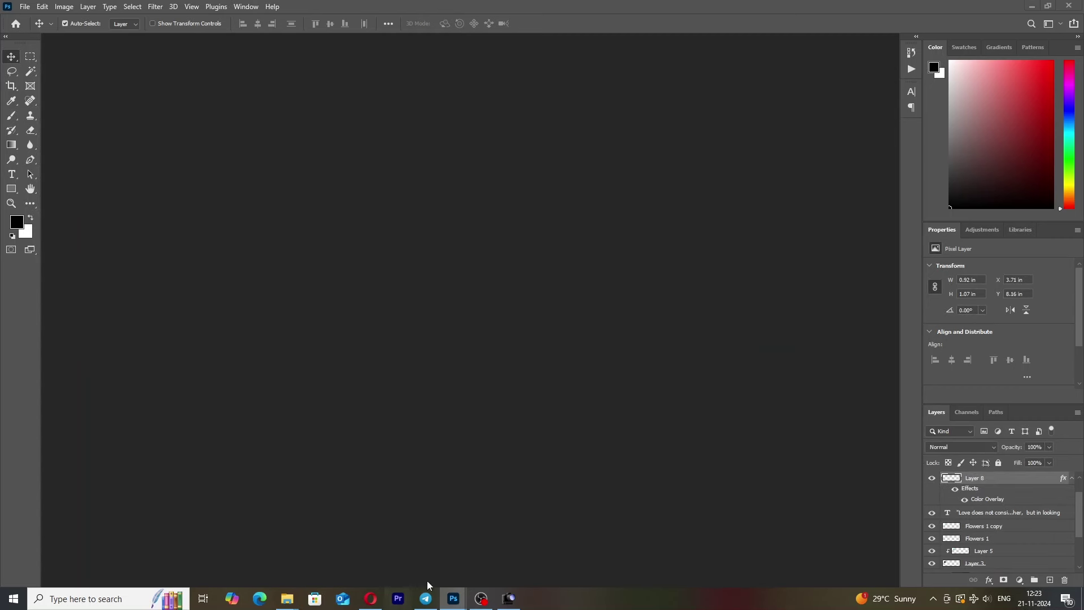
- Bring up 5.psd and select Layer 2, the Layer 6 box and the top-right box
left_click(649, 559)
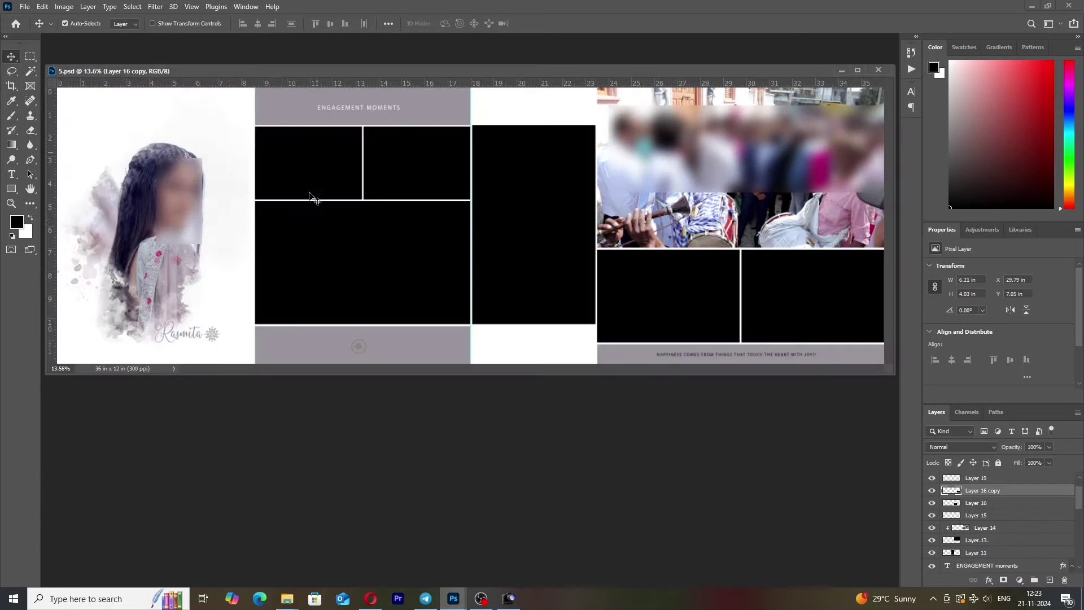
key("z")
right_click(290, 229)
left_click(291, 227)
key("v")
left_click(175, 191)
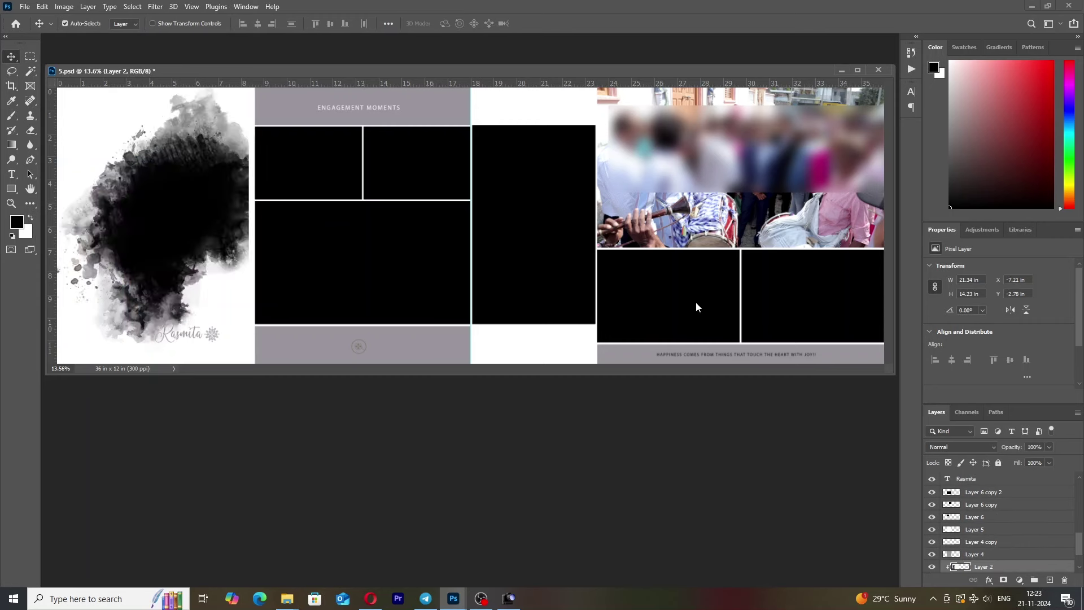
left_click(347, 169)
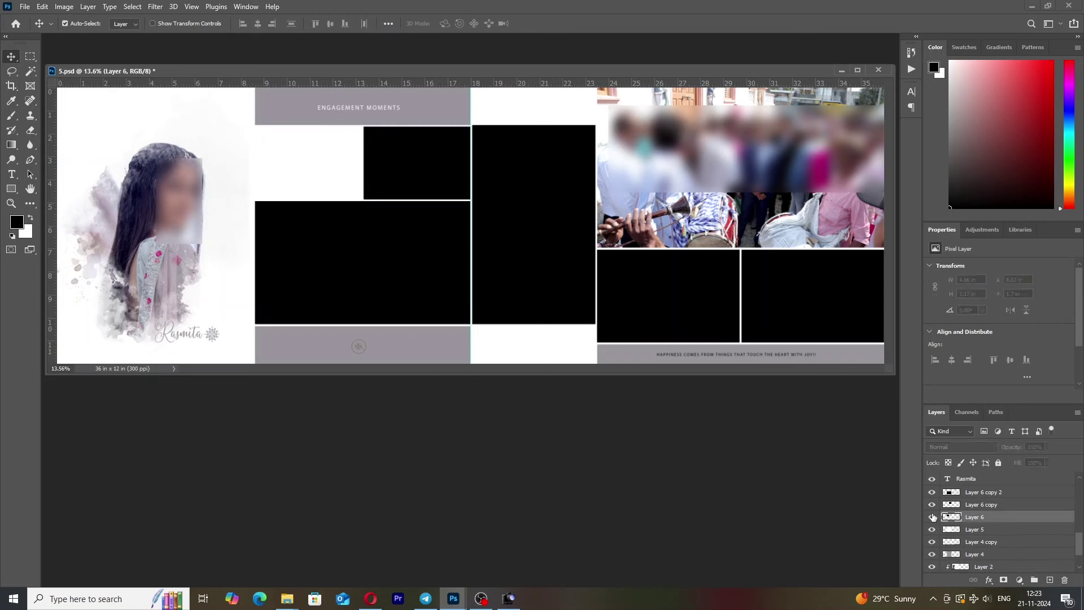
left_click(394, 153)
- Toggle the top-right, large and tall middle black boxes to check their slots
left_click(933, 504)
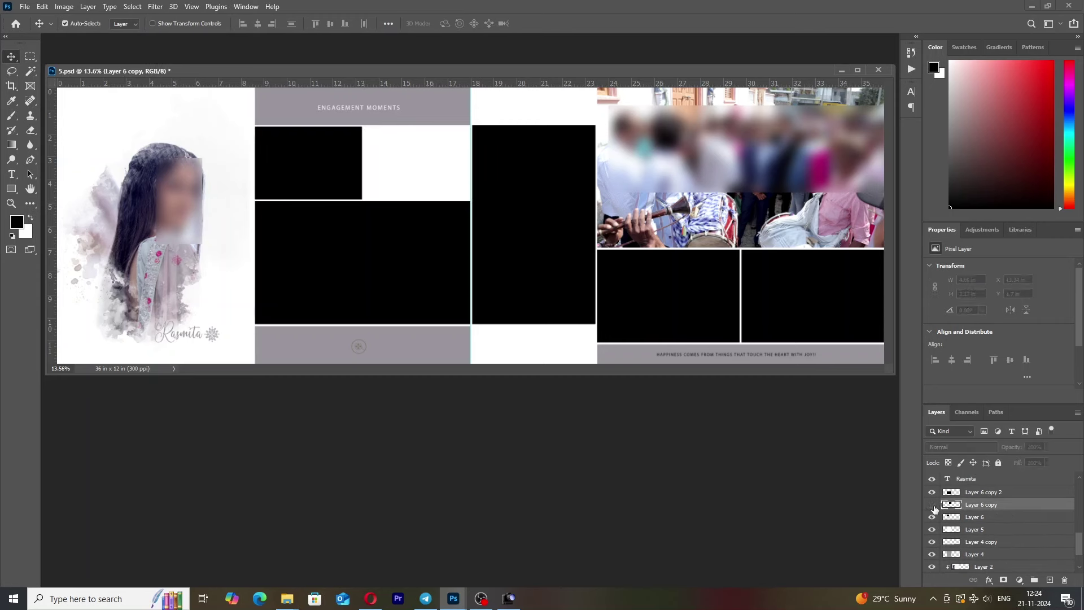
left_click(418, 276)
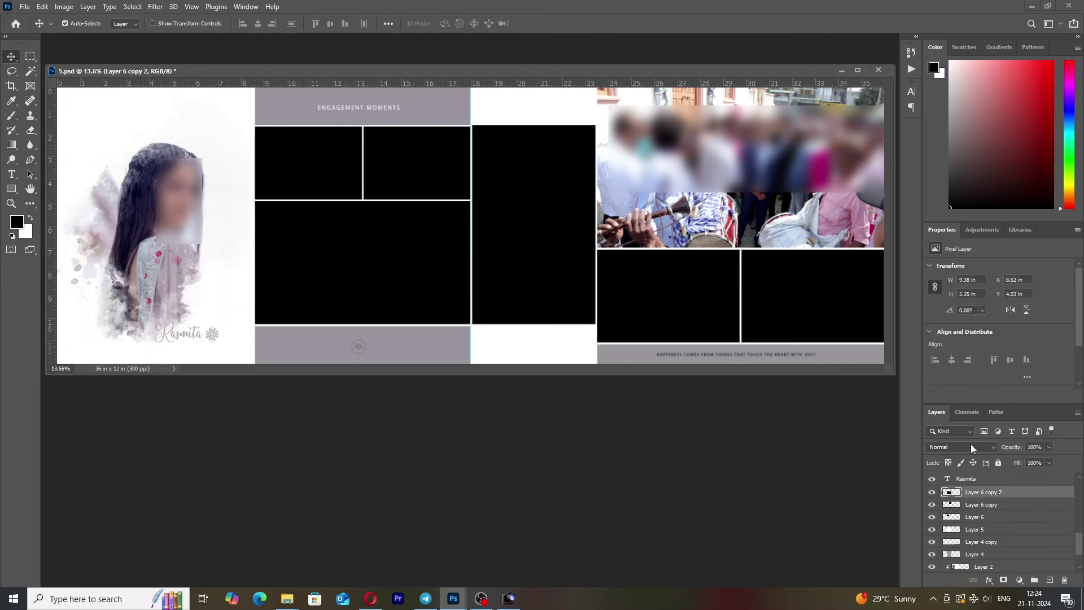
left_click(932, 497)
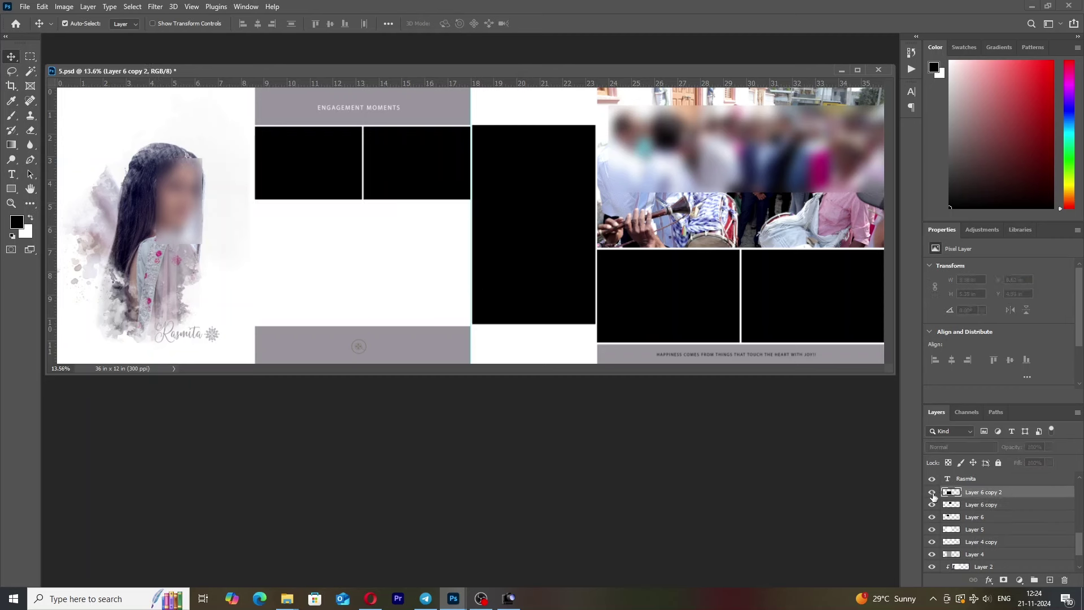
left_click(533, 174)
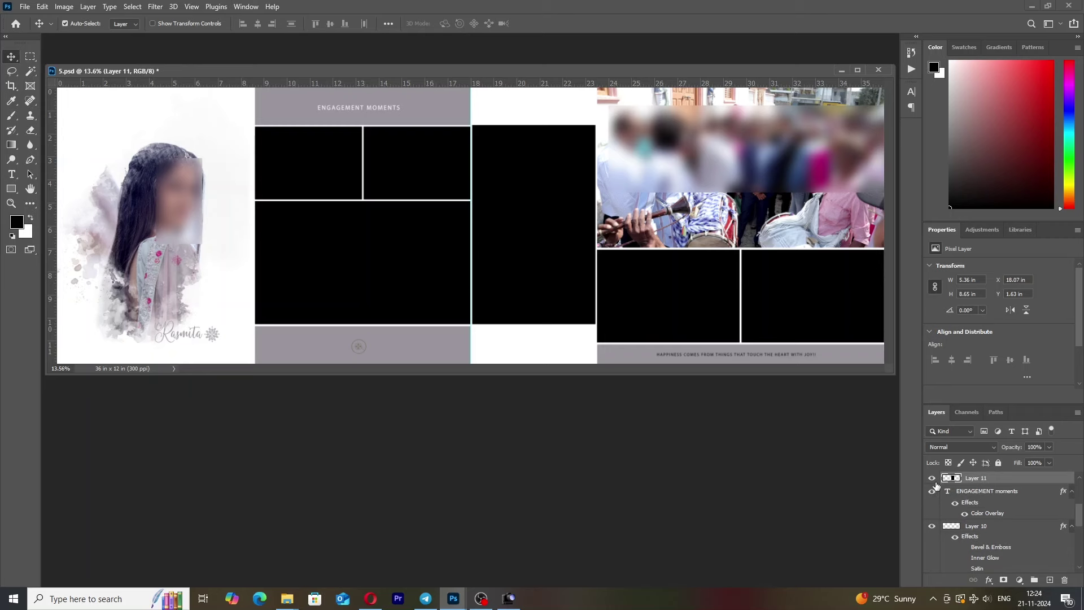
left_click(933, 478)
left_click(658, 206)
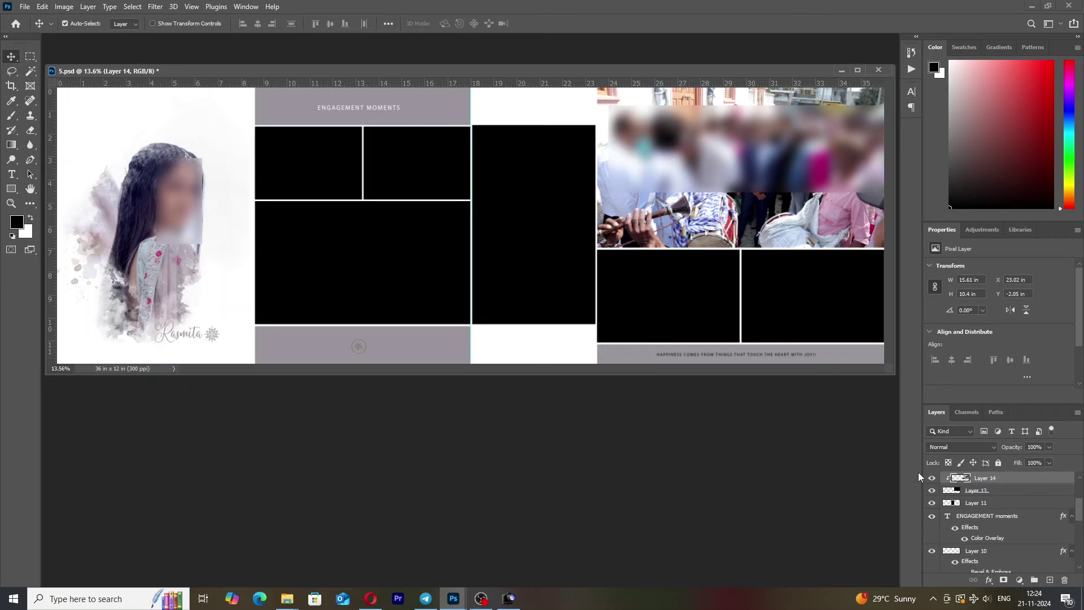
- Check the top-right photo and bottom boxes, add a Layer 16 copy at x 29.79 in, then minimise 5.psd
left_click(932, 478)
left_click(678, 272)
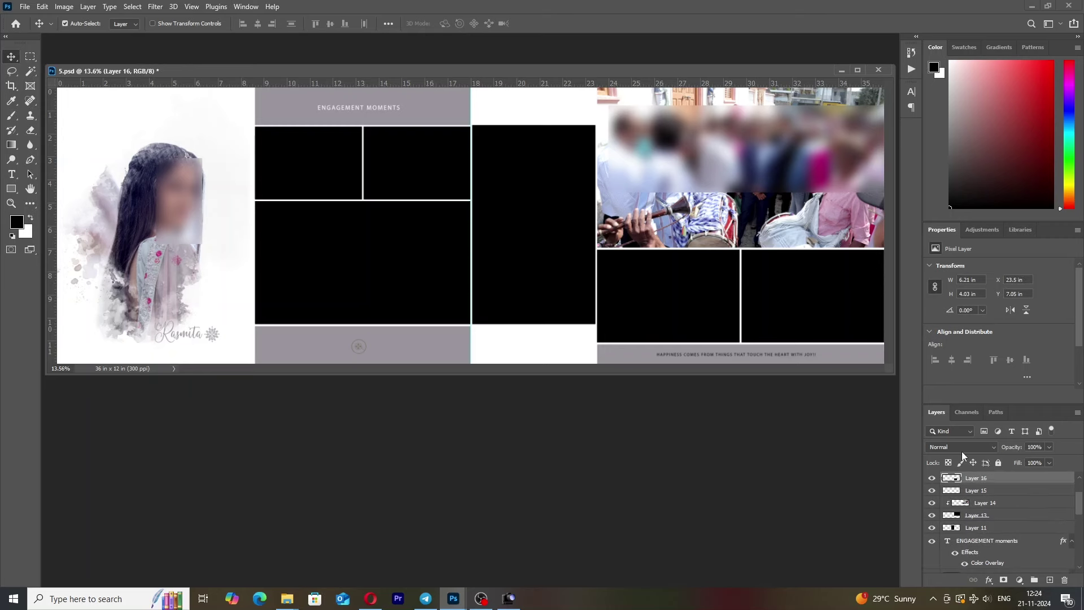
left_click(932, 478)
left_click_drag(684, 292, 828, 292)
left_click(932, 478)
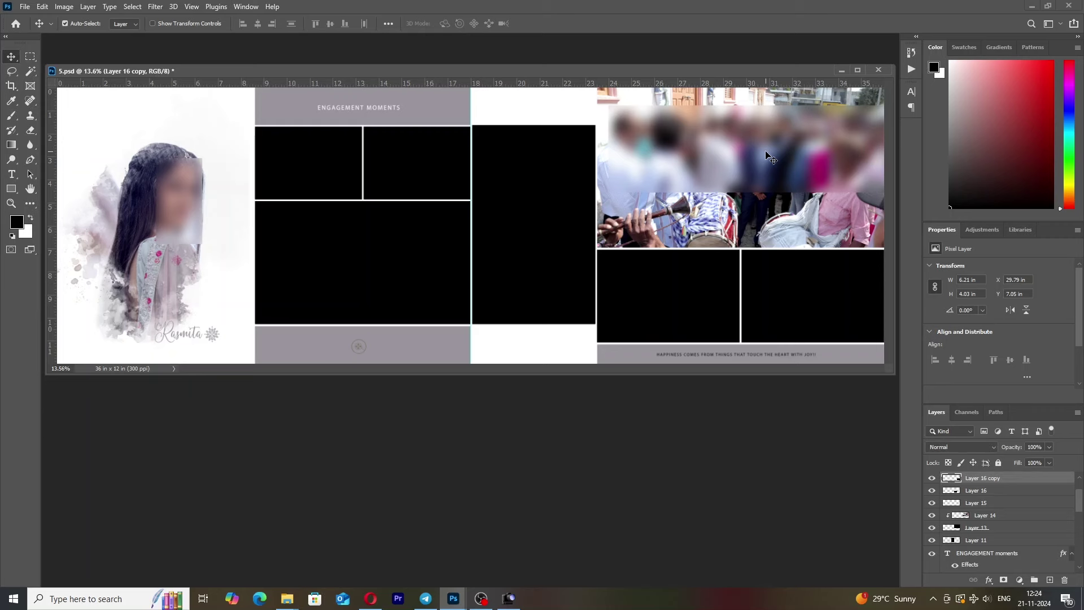
left_click(842, 70)
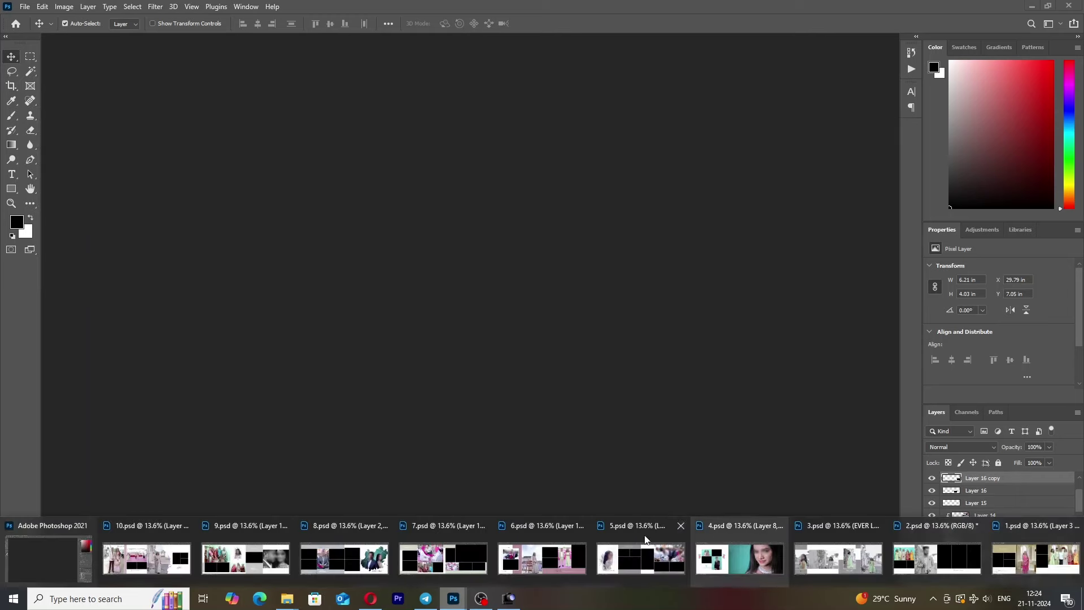
- Bring up 6.psd and toggle the Layer 8 photo off and on
mouse_move(453, 598)
left_click(540, 553)
key("z")
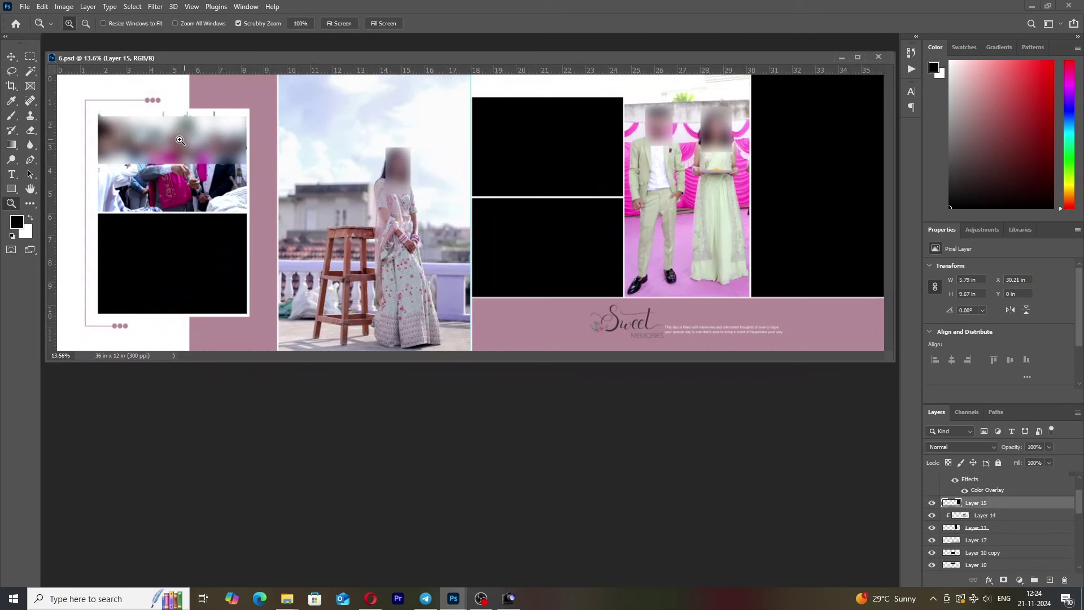
key("v")
left_click(194, 156)
left_click(932, 568)
key("alt+comma")
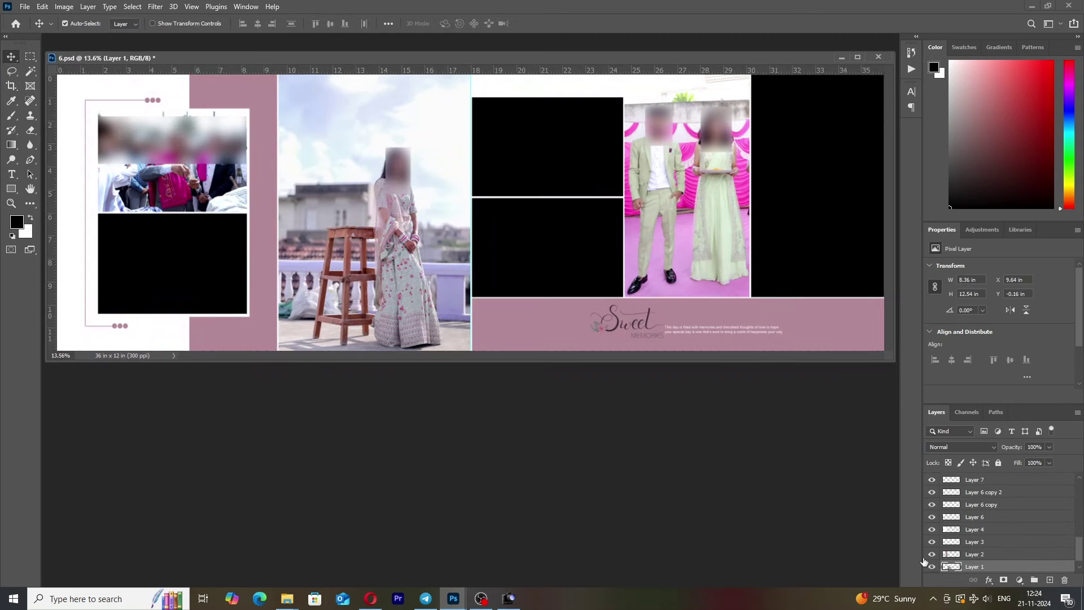
- Toggle the middle photo, couple photo, left black frame, Sweet graphic and caption text
left_click(932, 567)
left_click(722, 261)
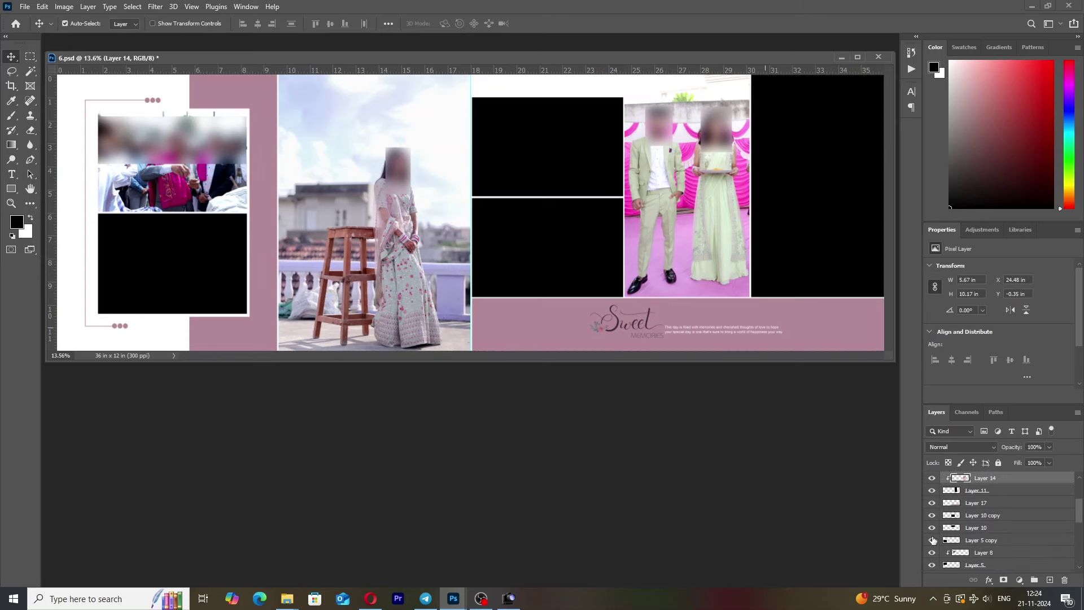
left_click(932, 478)
left_click(180, 267)
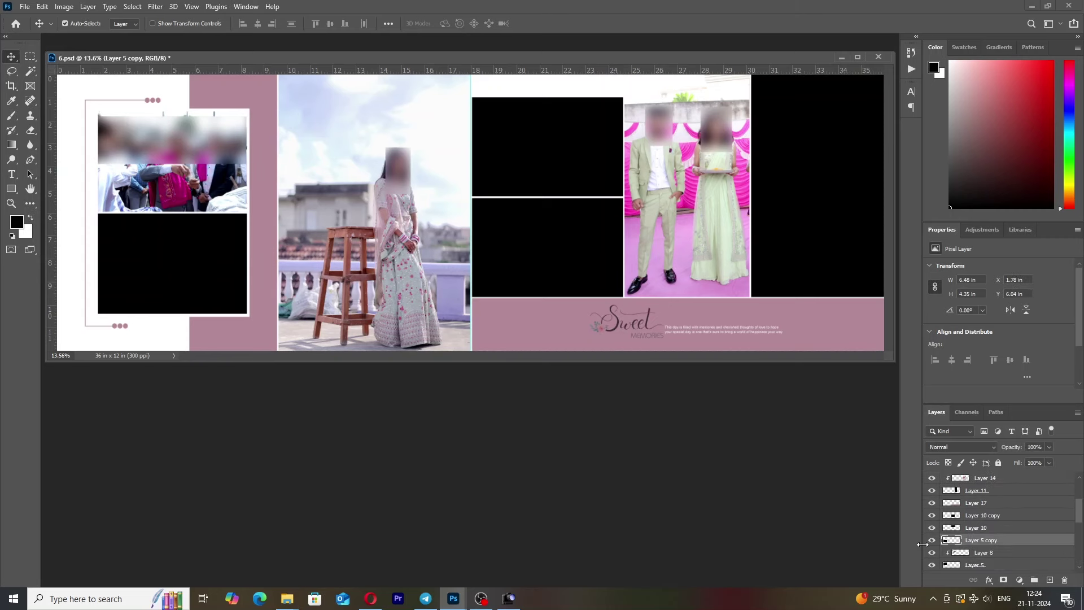
left_click(932, 540)
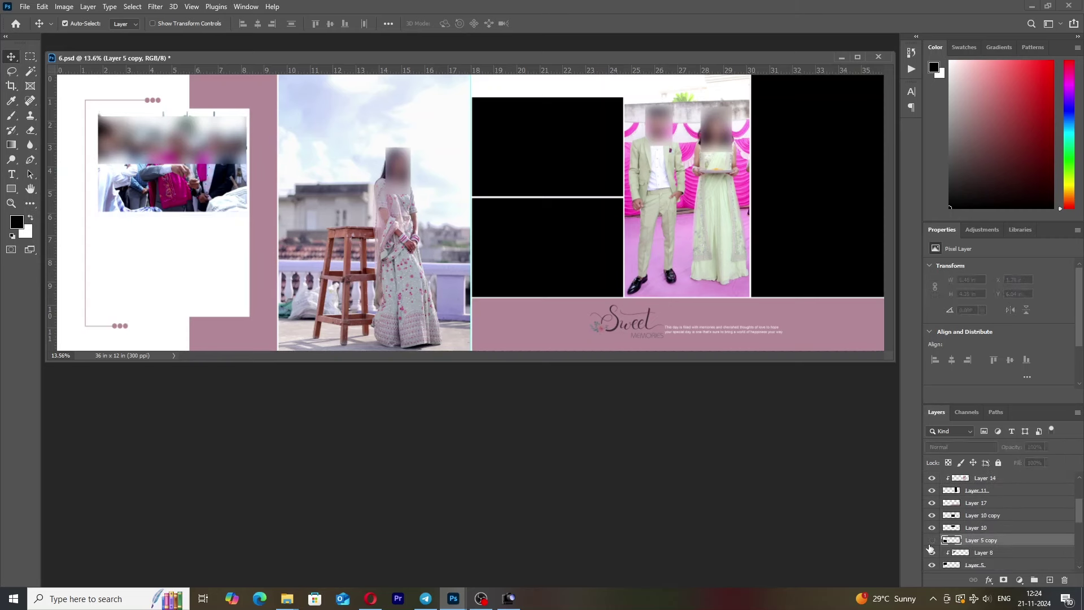
left_click(622, 329)
left_click(932, 478)
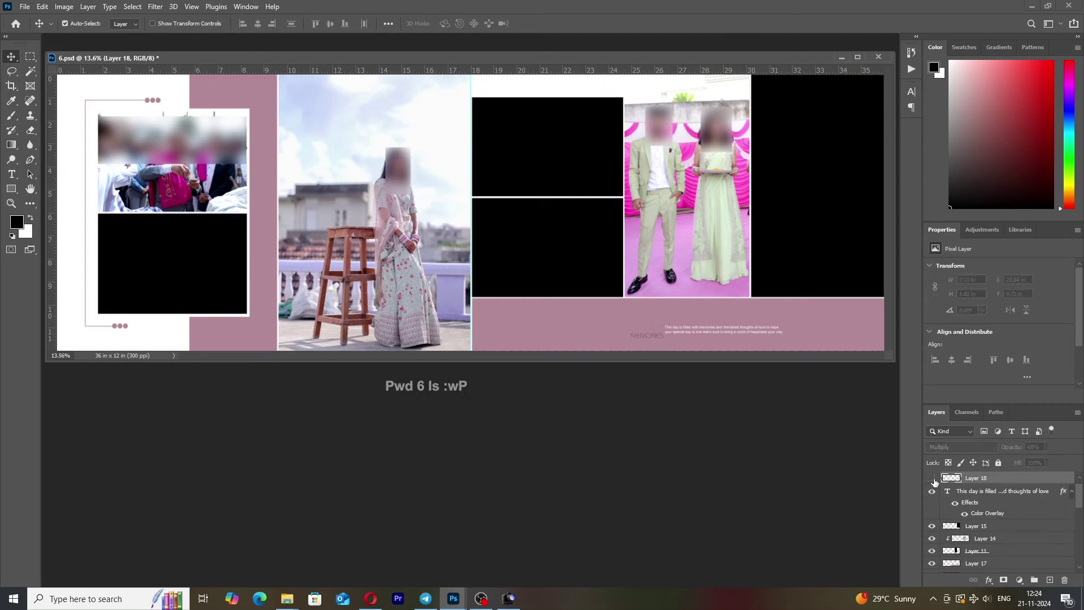
left_click(737, 333)
left_click(944, 496)
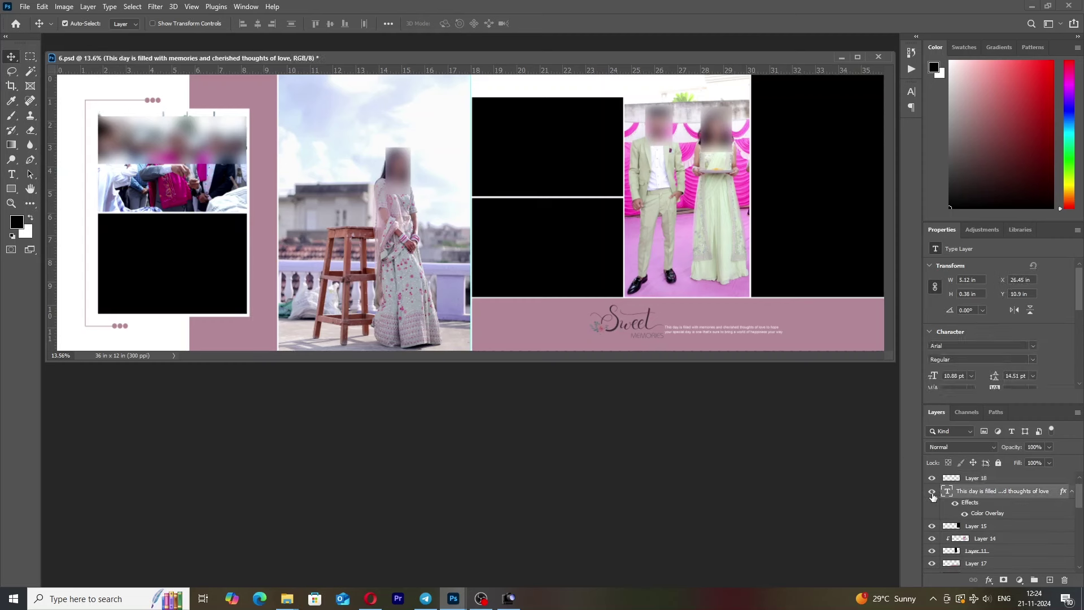
- Check Layer 14's photo and the right black placeholder, then minimise 6.psd
key("alt+bracketleft")
key("alt+bracketleft")
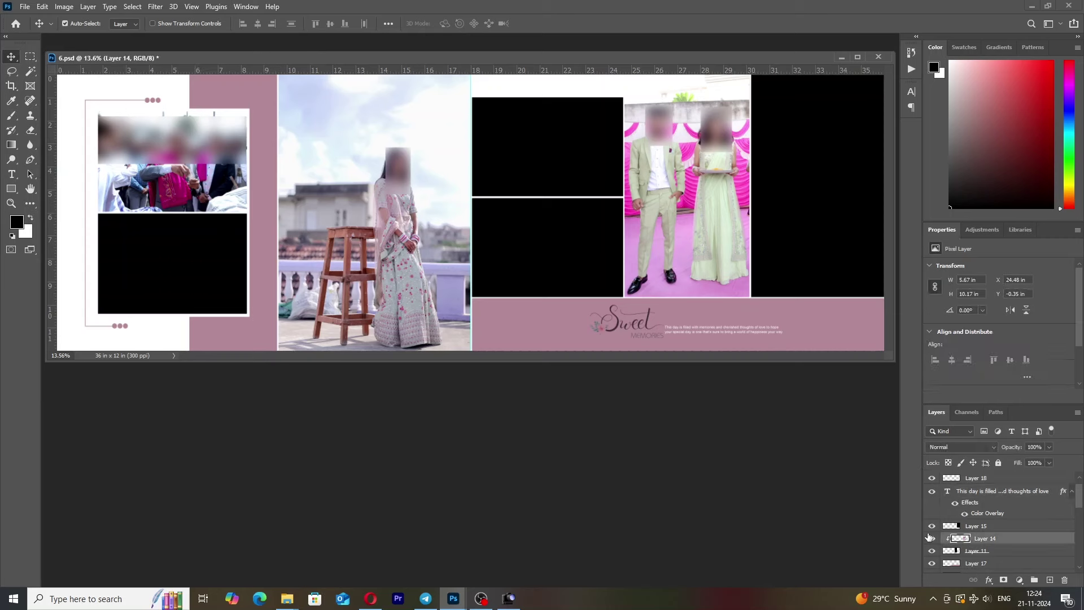
left_click(932, 540)
left_click(853, 261)
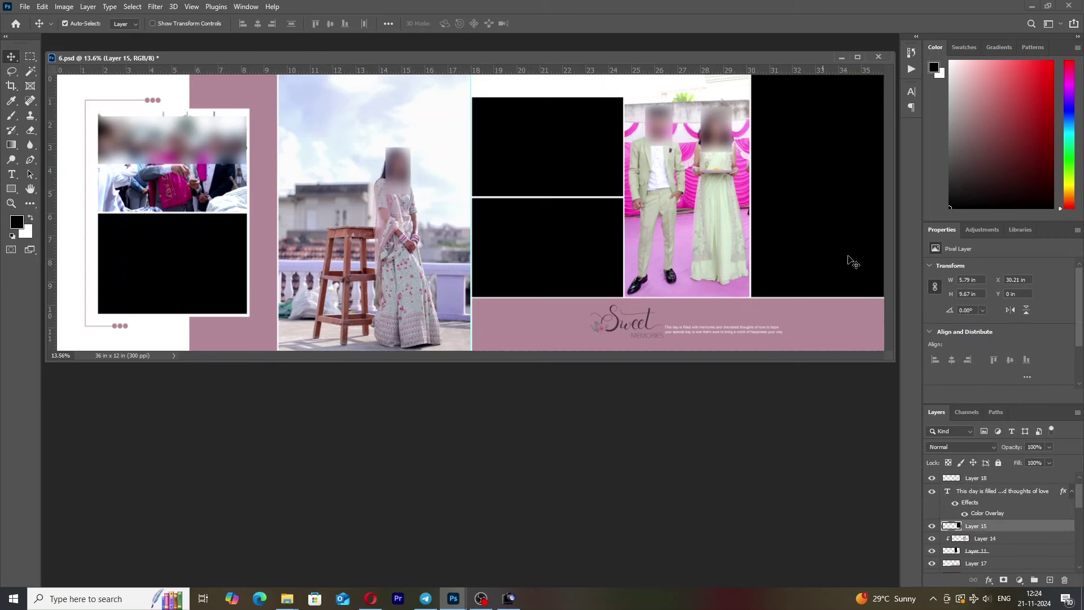
left_click(932, 526)
left_click(842, 57)
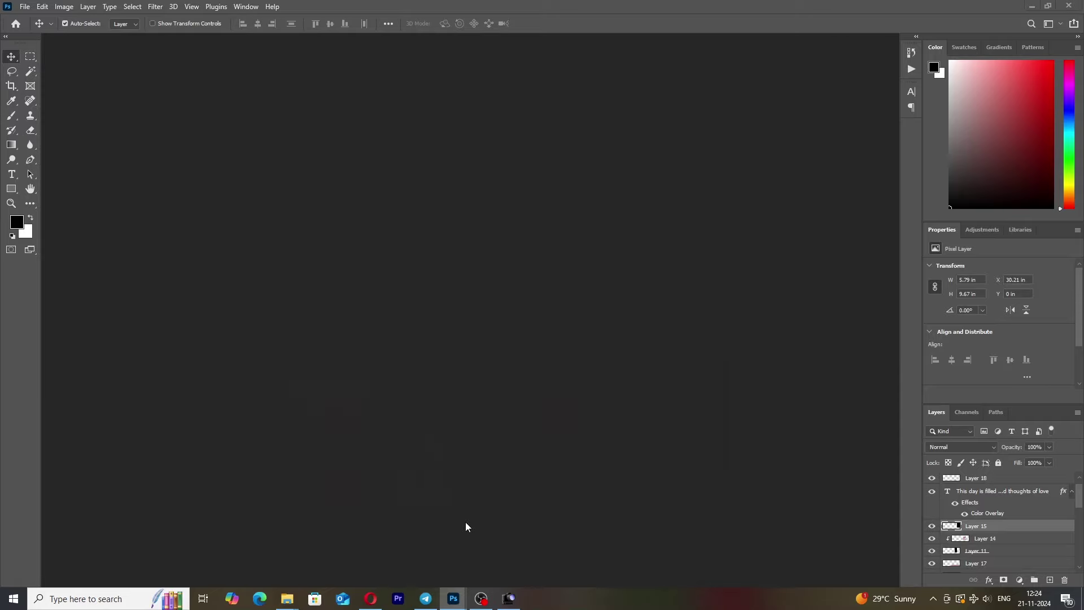
mouse_move(453, 599)
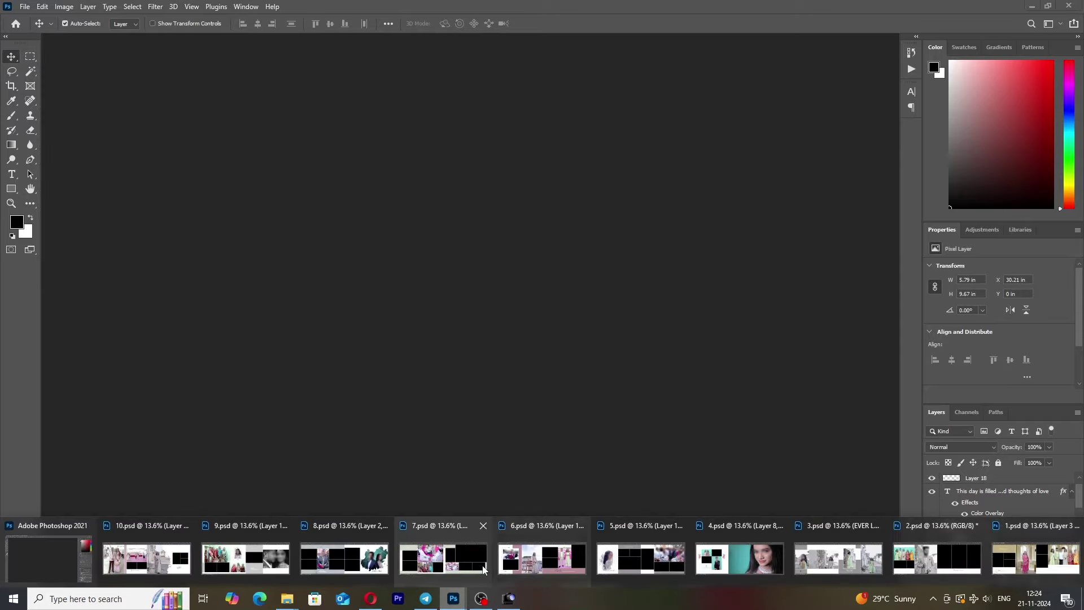
left_click(444, 556)
key("z")
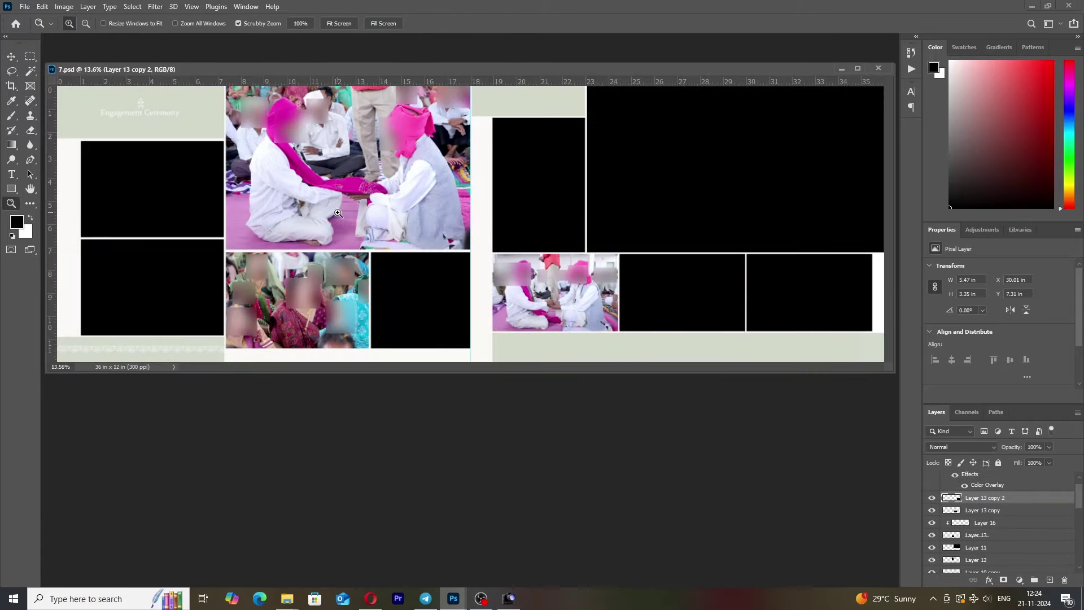
key("v")
left_click(338, 213)
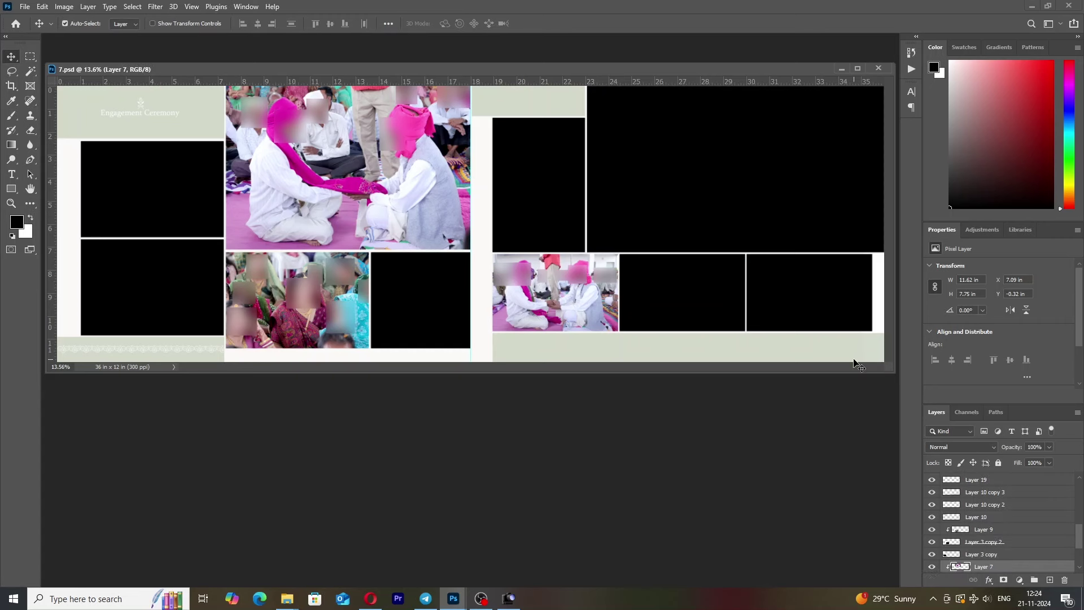
left_click(932, 568)
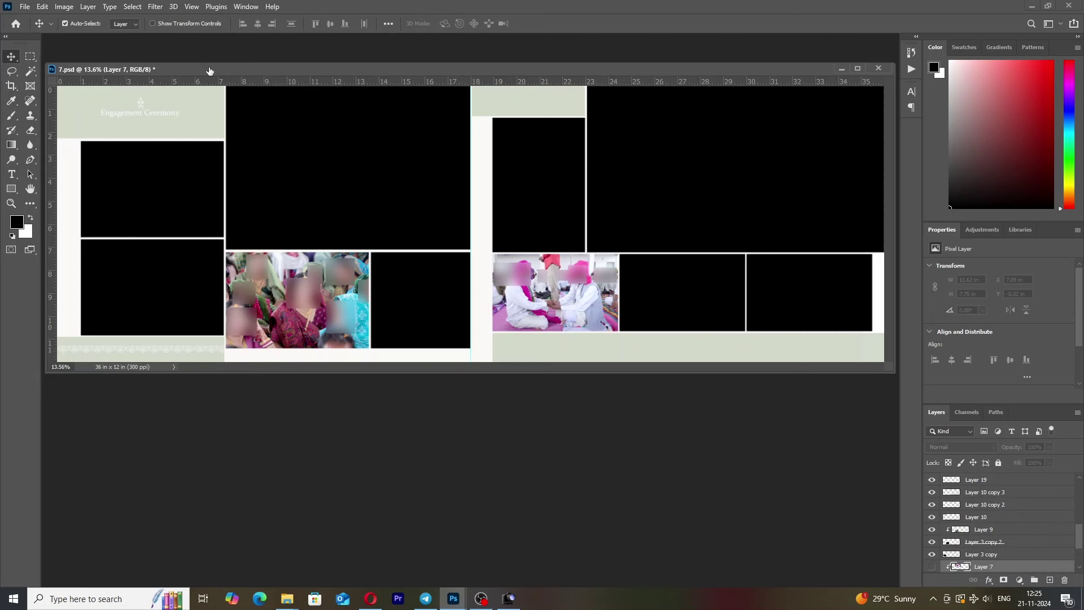
left_click(169, 115)
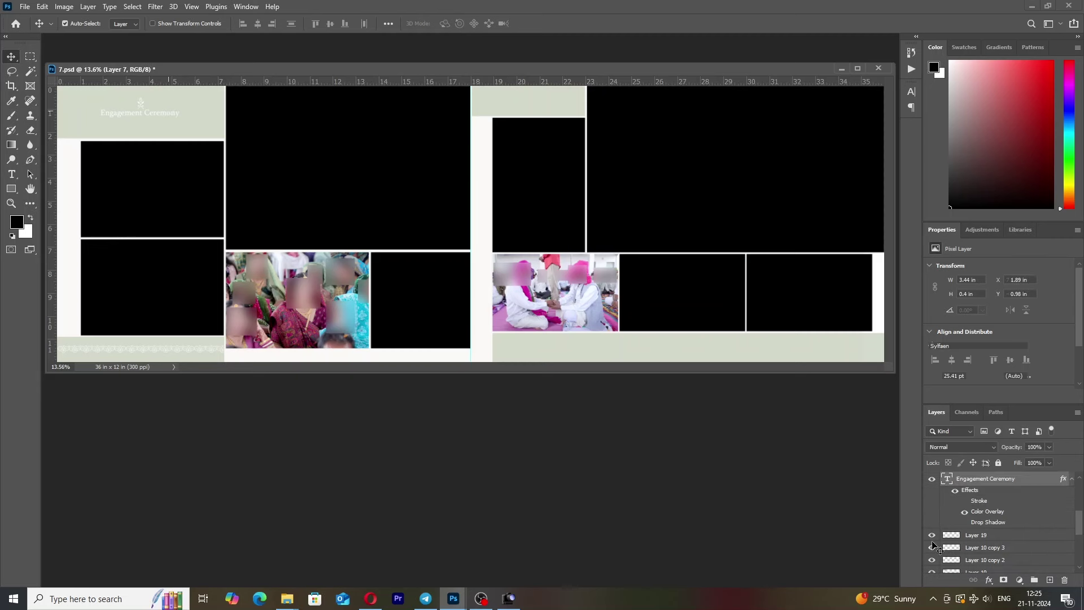
key("ctrl+z")
left_click(933, 481)
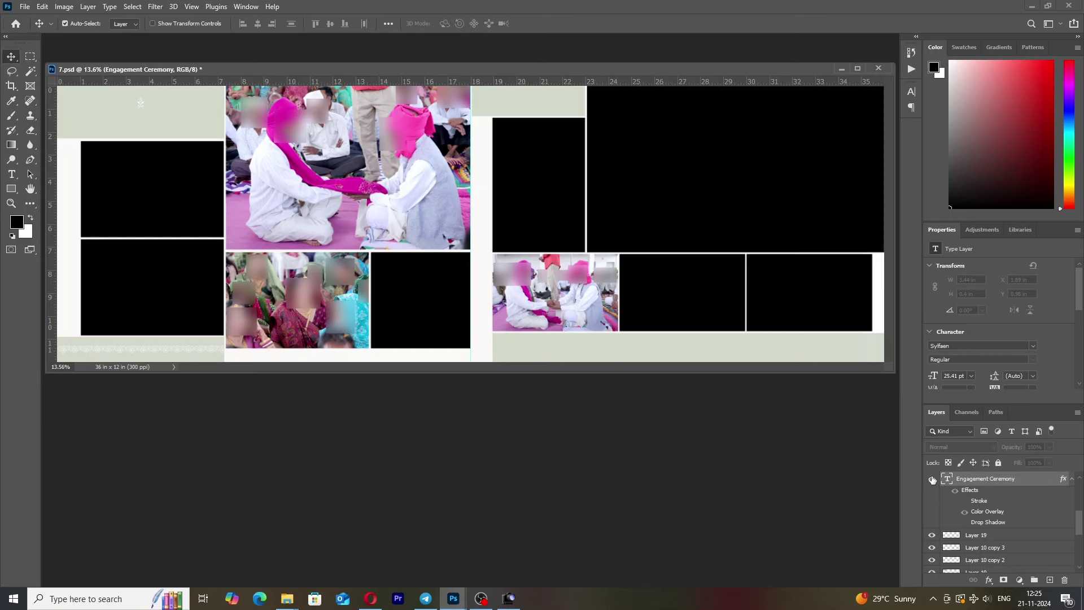
left_click(176, 179)
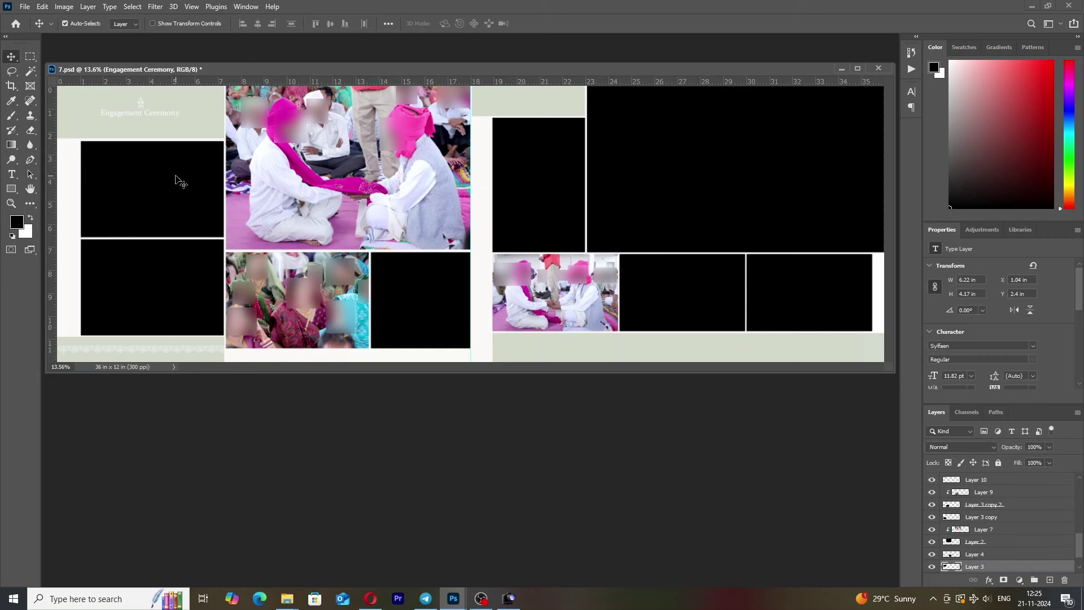
left_click(932, 566)
left_click(199, 294)
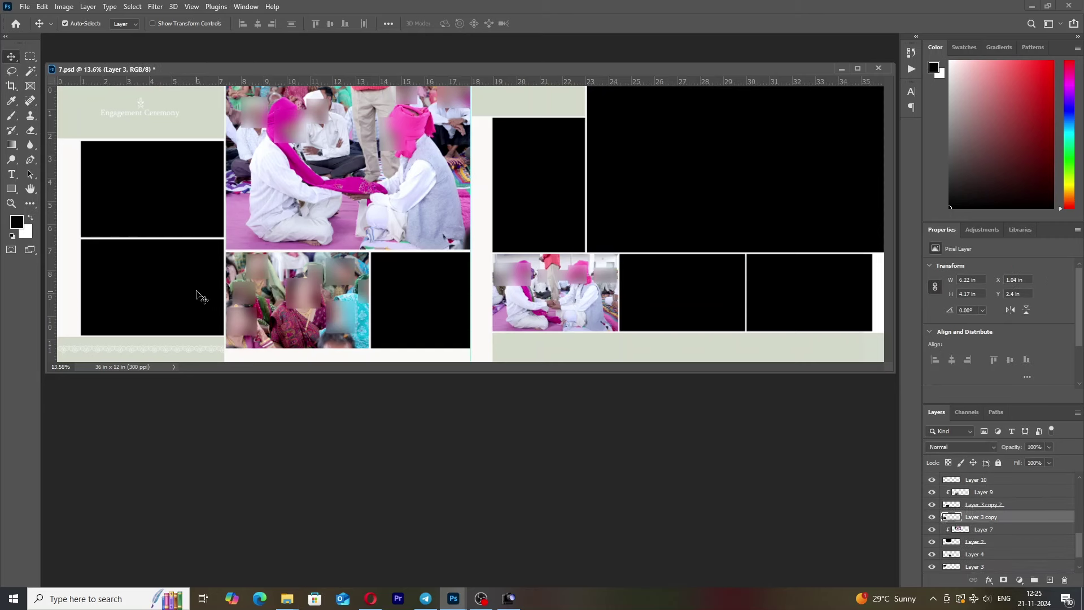
left_click(932, 517)
key("alt+bracketright")
key("alt+bracketright")
left_click(932, 492)
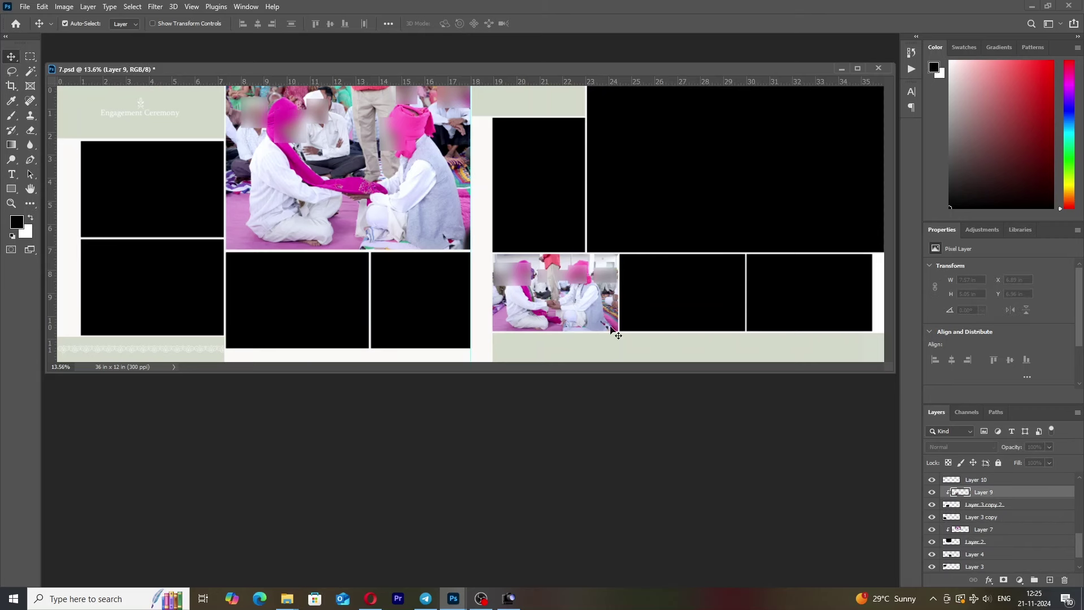
left_click(416, 290)
left_click(933, 554)
left_click(933, 554)
left_click(572, 198)
left_click(932, 478)
left_click(555, 279)
left_click(933, 478)
left_click(733, 160)
left_click(932, 503)
left_click(717, 294)
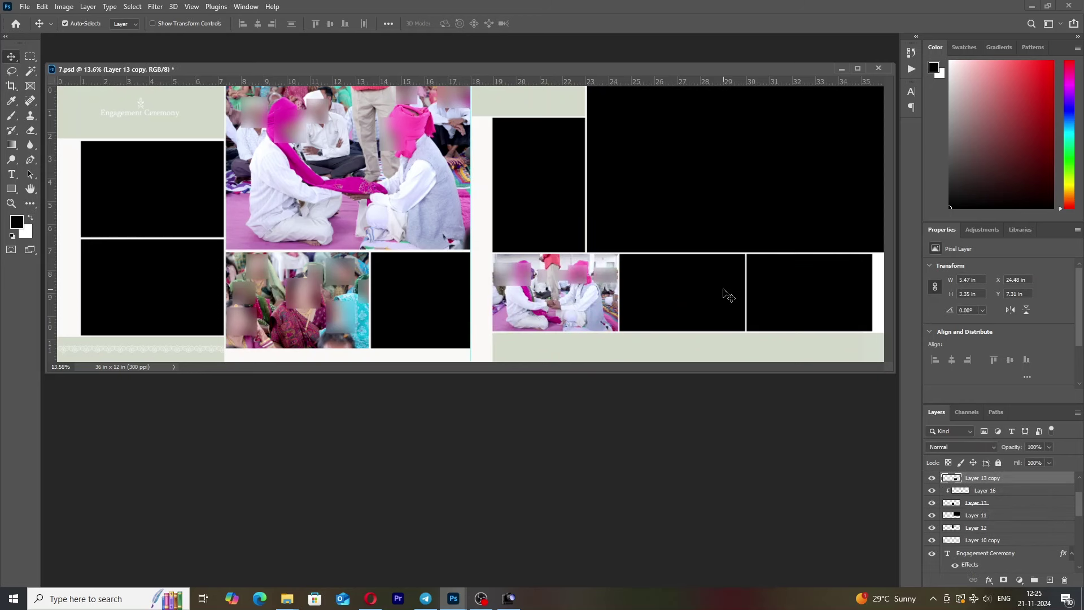
left_click(933, 478)
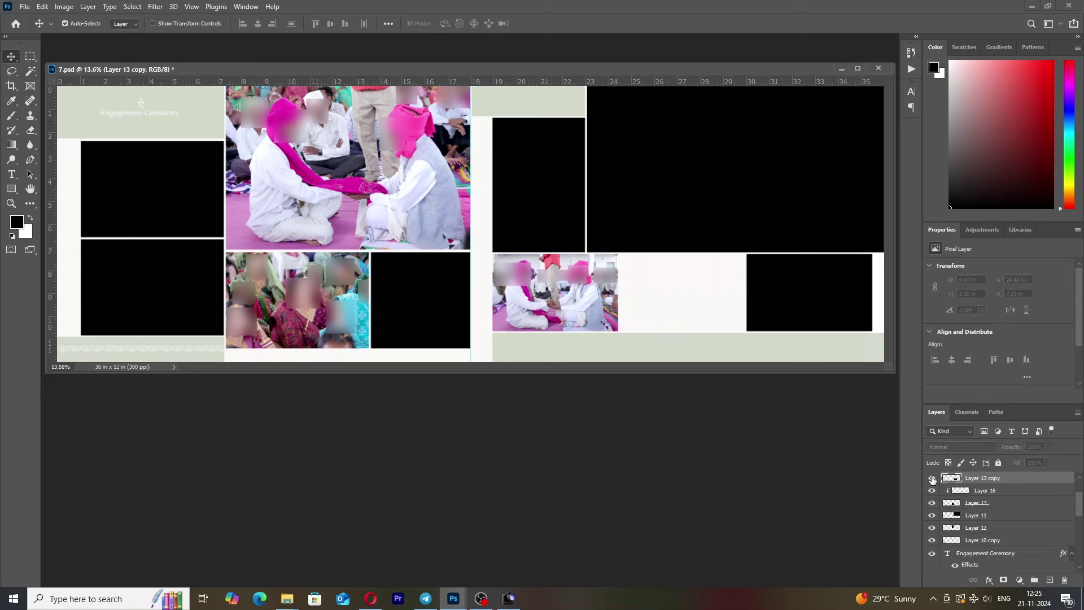
left_click_drag(650, 294, 777, 296)
left_click(933, 478)
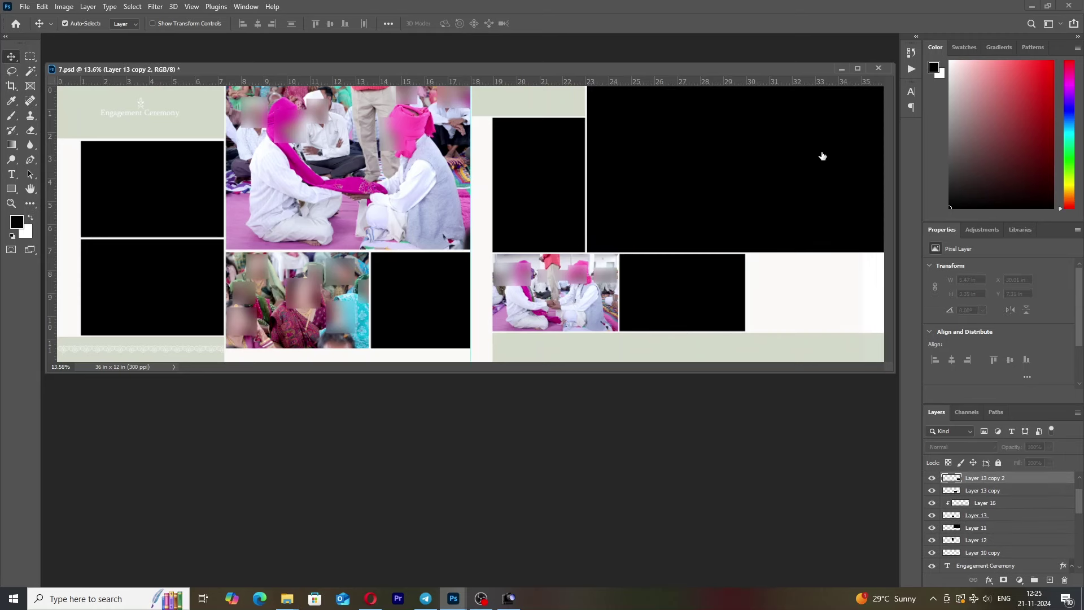
left_click(841, 68)
mouse_move(453, 598)
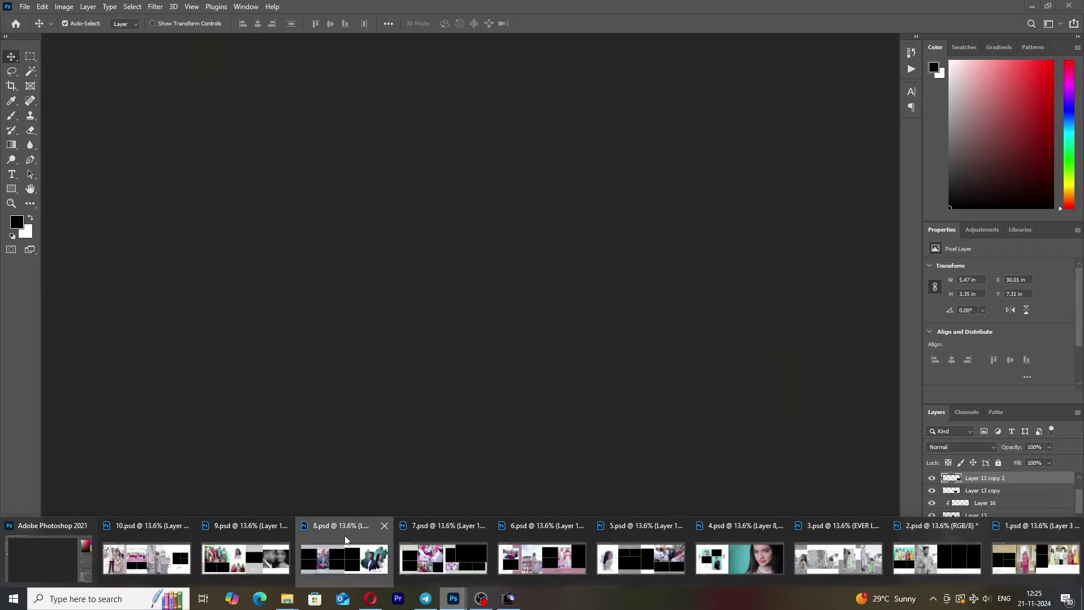
left_click(345, 563)
key("z")
right_click(425, 236)
left_click(425, 237)
key("v")
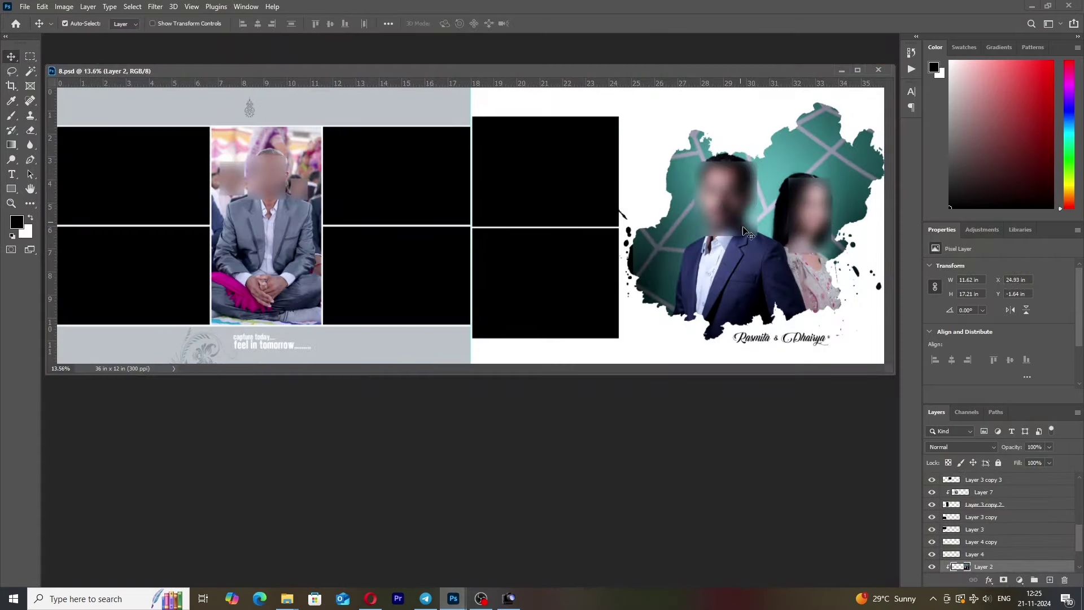
left_click(932, 567)
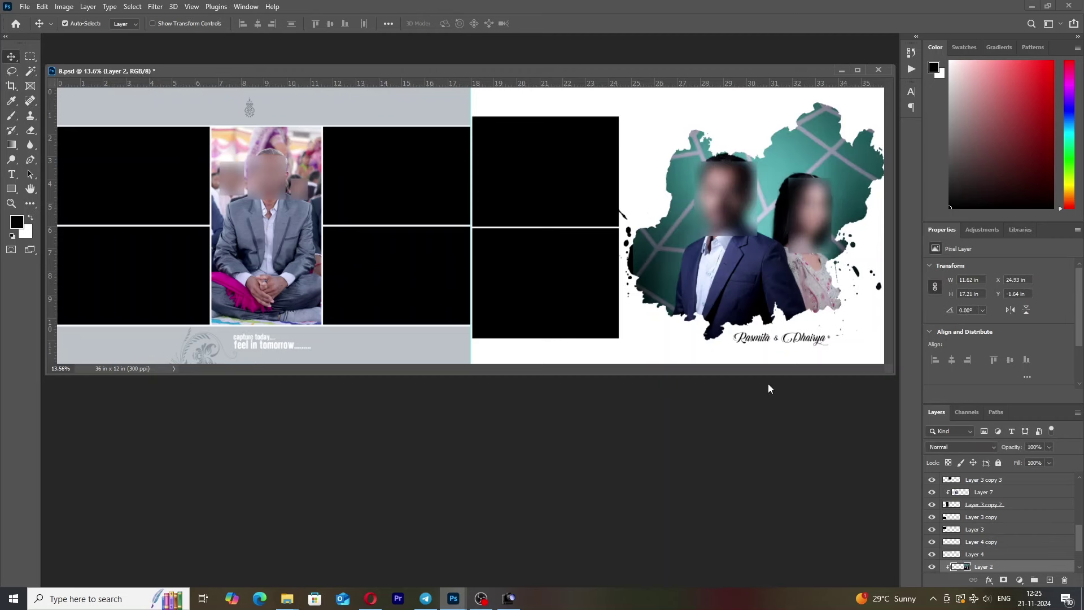
left_click(749, 343)
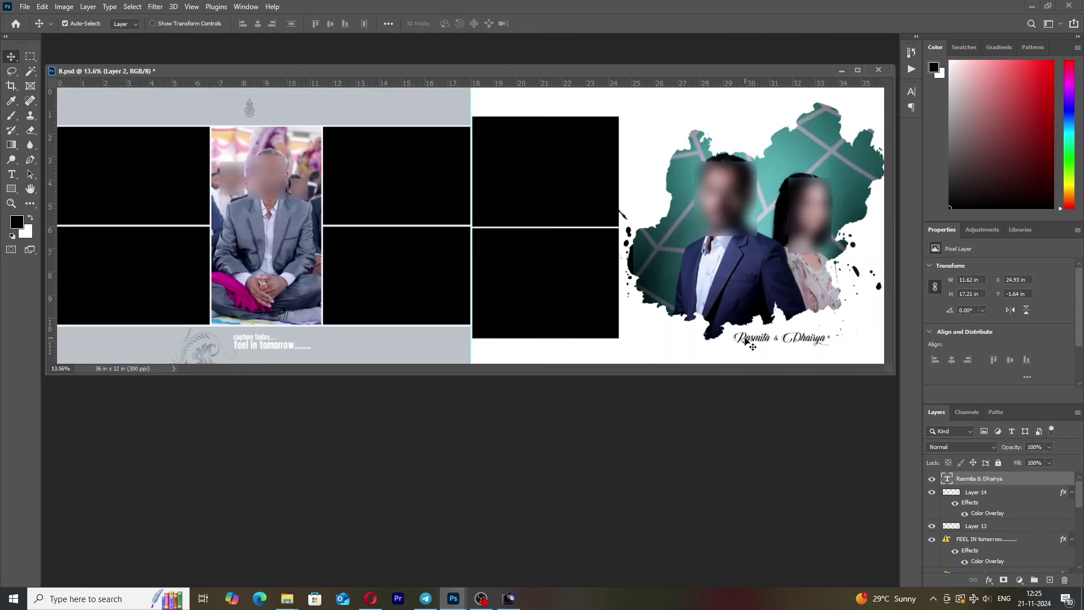
left_click(933, 479)
key("ctrl+z")
key("ctrl+z")
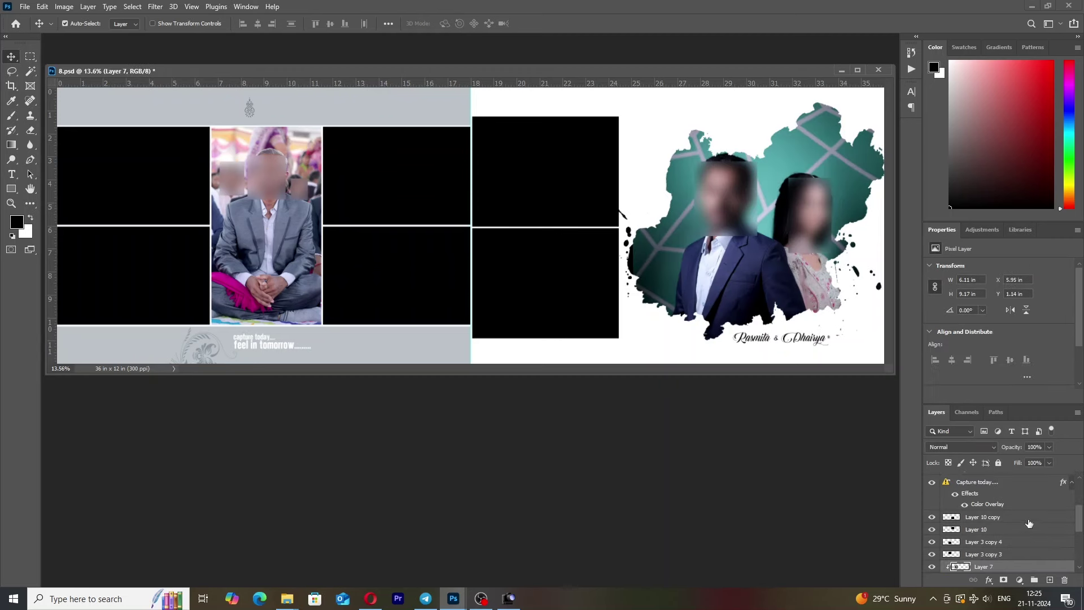
left_click(932, 566)
key("ctrl+z")
left_click(169, 180)
left_click(932, 567)
key("ctrl+z")
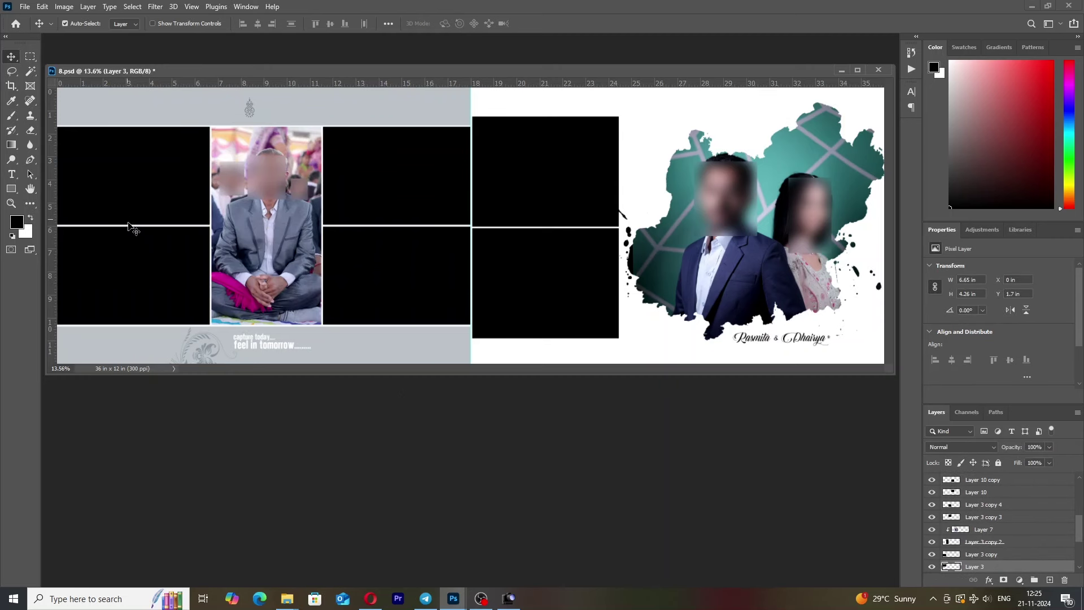
left_click(149, 268)
left_click(932, 554)
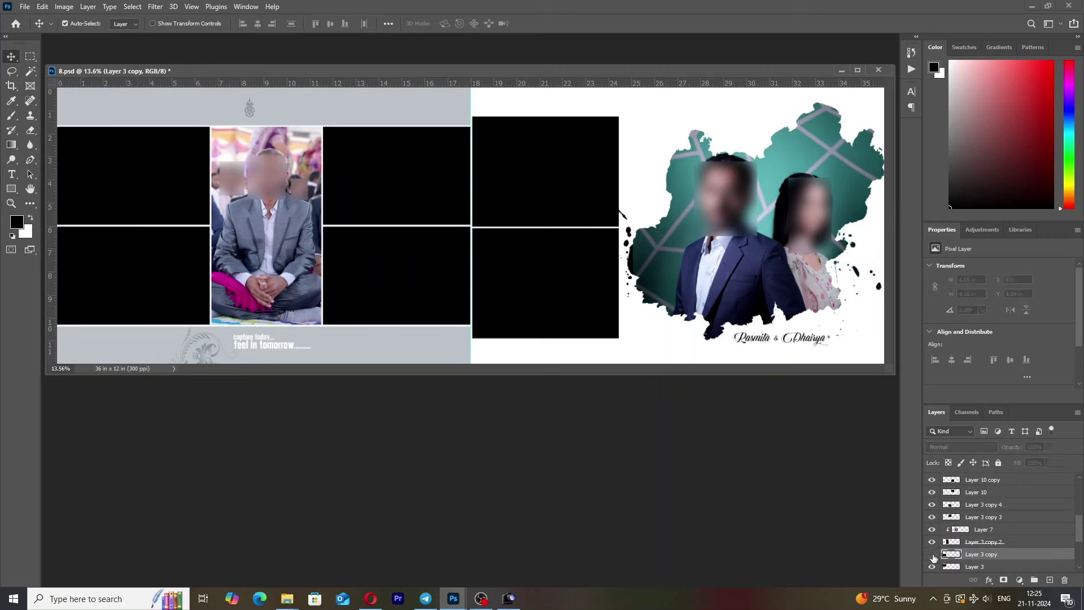
key("ctrl+z")
left_click(418, 182)
left_click(932, 517)
key("ctrl+z")
left_click(427, 273)
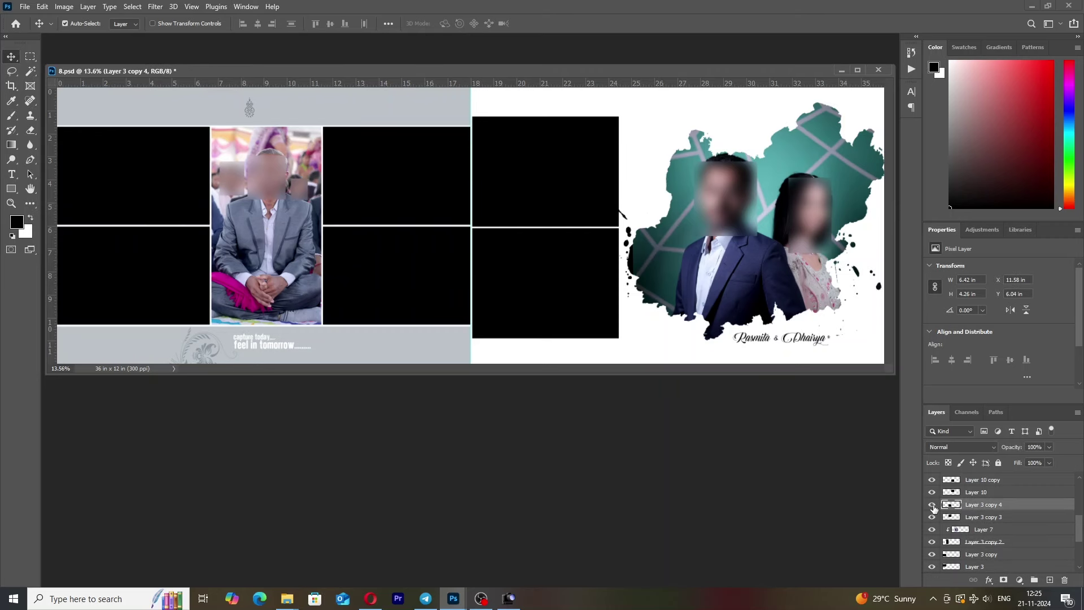
left_click(932, 505)
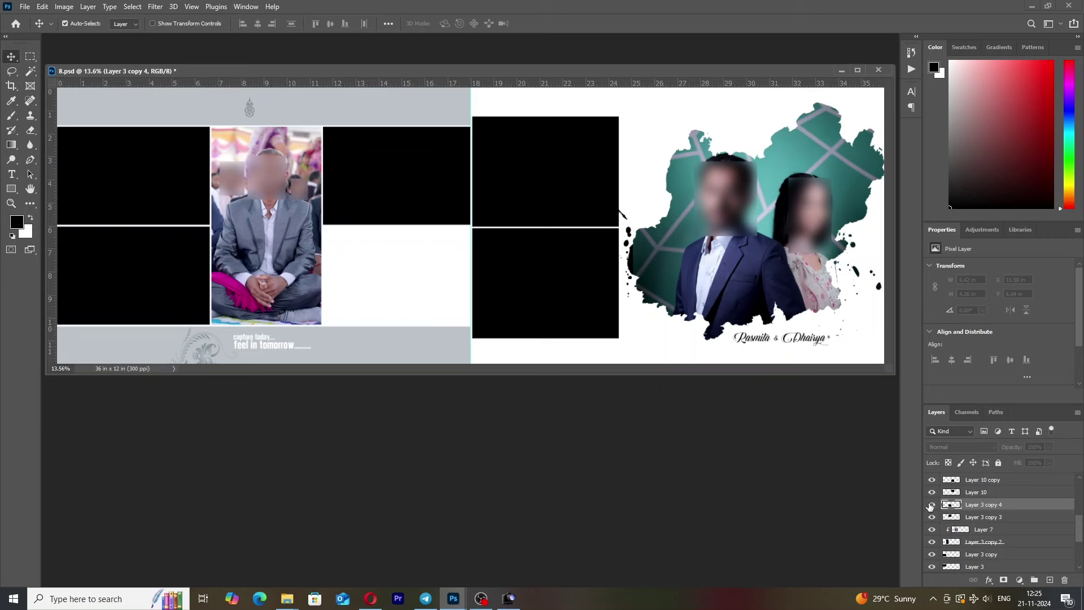
key("ctrl+z")
left_click(251, 113)
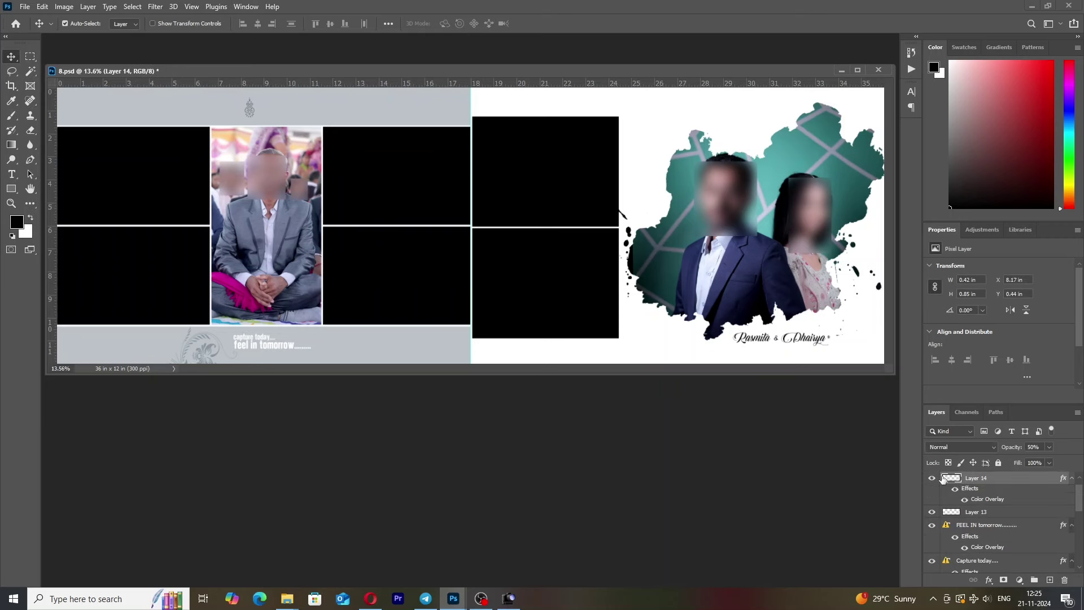
left_click(242, 341)
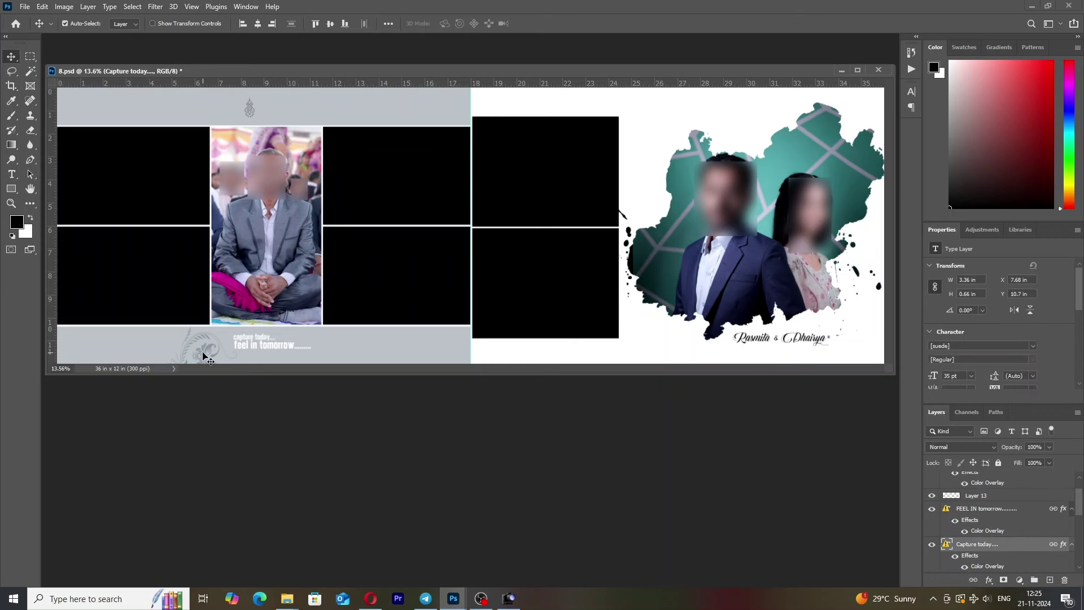
left_click(932, 566)
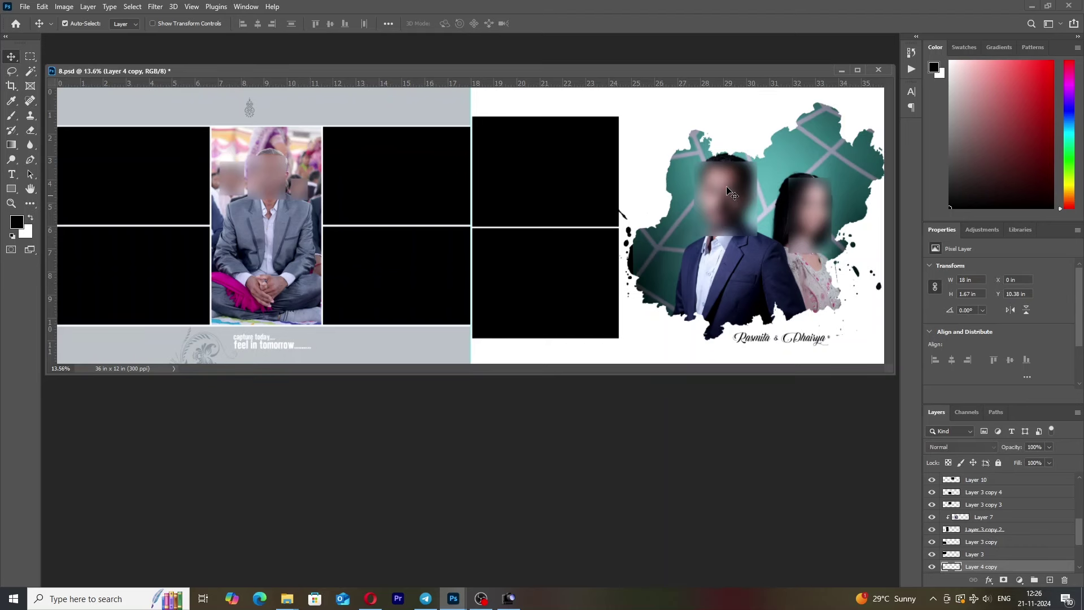
left_click(842, 71)
mouse_move(453, 599)
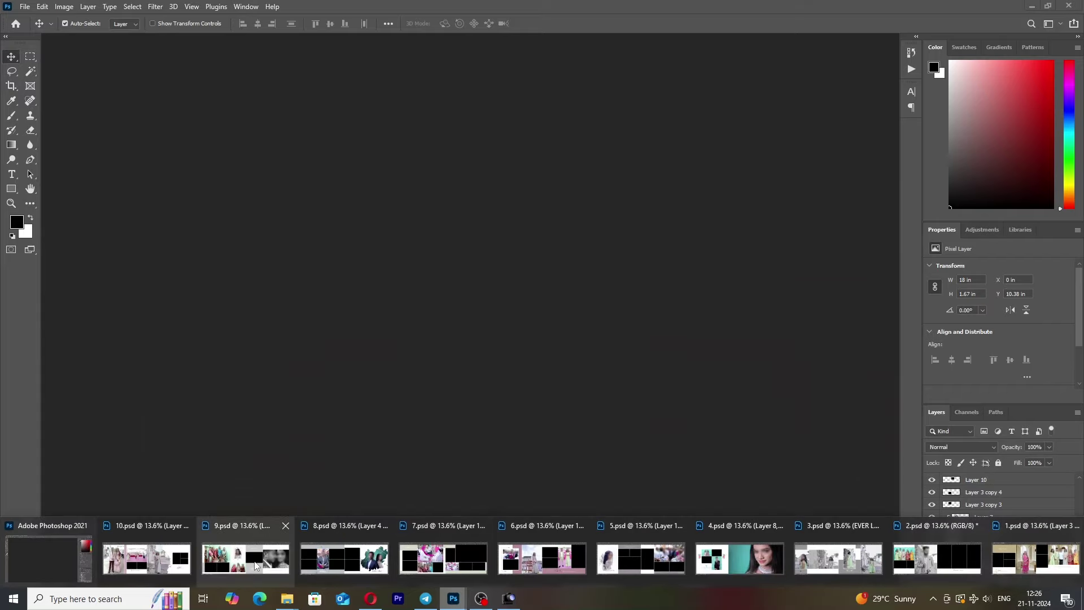
left_click(245, 559)
- Toggle Layer 6's photo, the Layer 5 copy placeholder and Layer 11's photo on page 9
key("z")
key("v")
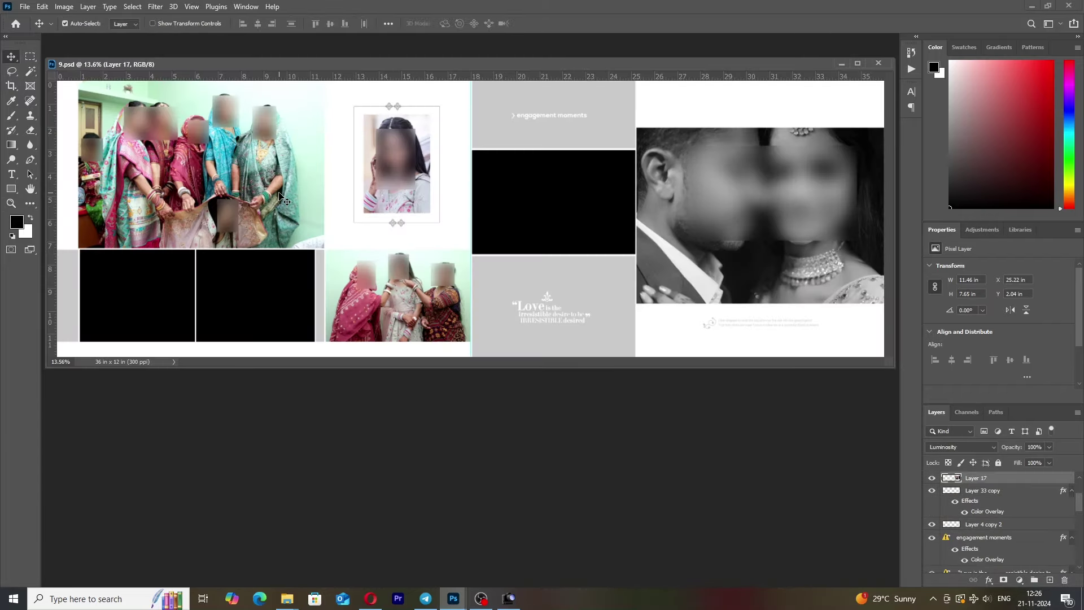
left_click(289, 205)
left_click(932, 567)
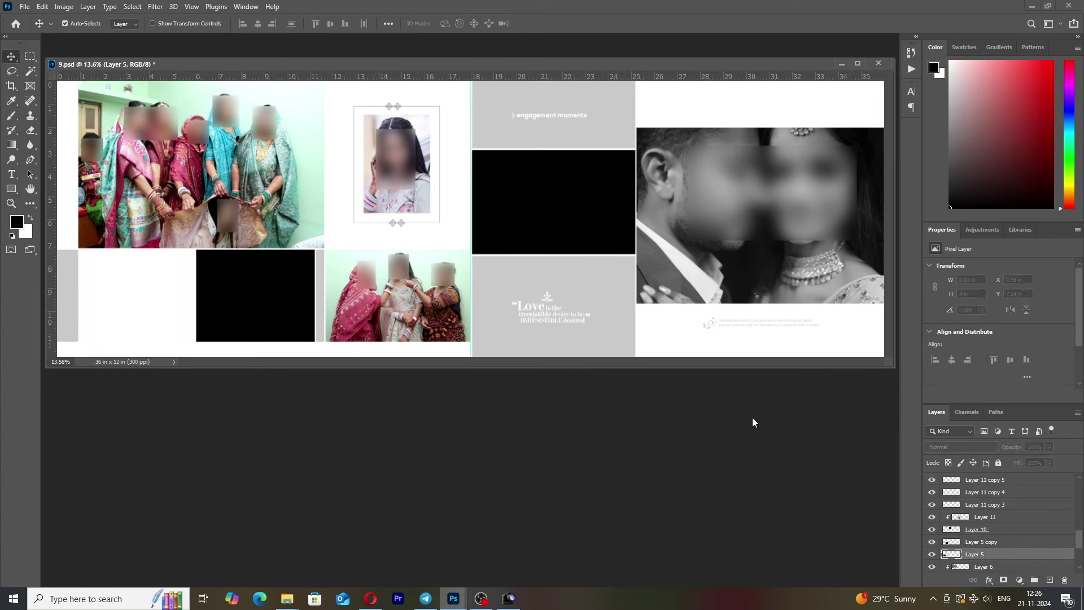
left_click(269, 301)
left_click(932, 543)
left_click(947, 515)
left_click(932, 517)
left_click(401, 319)
- Check the bottom-middle photo, middle box, couple photo and engagement moments and love quote text, then minimise 9.psd
left_click(932, 479)
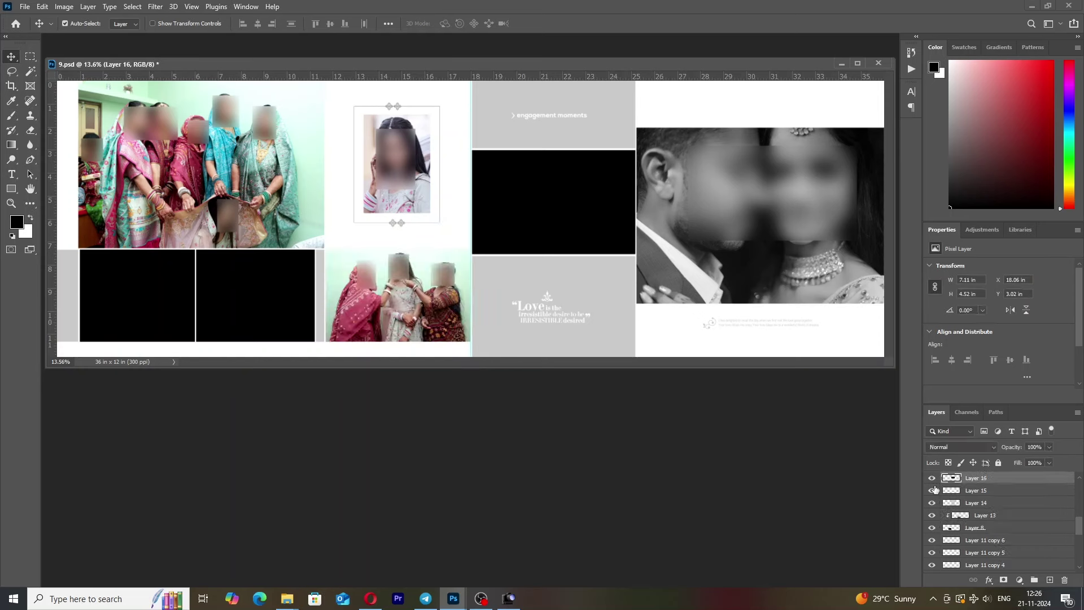
left_click(932, 489)
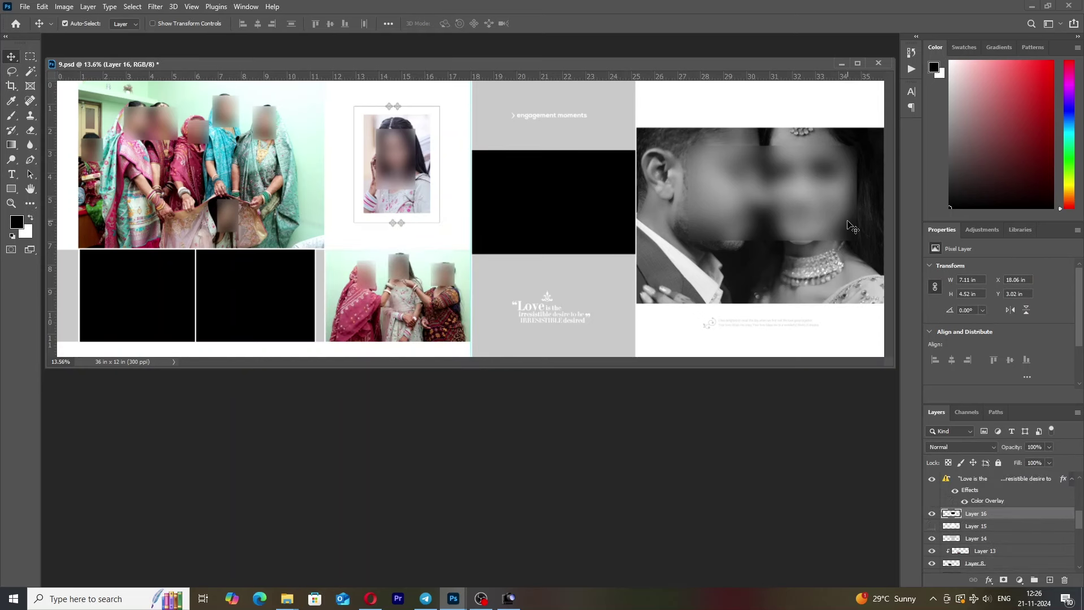
left_click(932, 478)
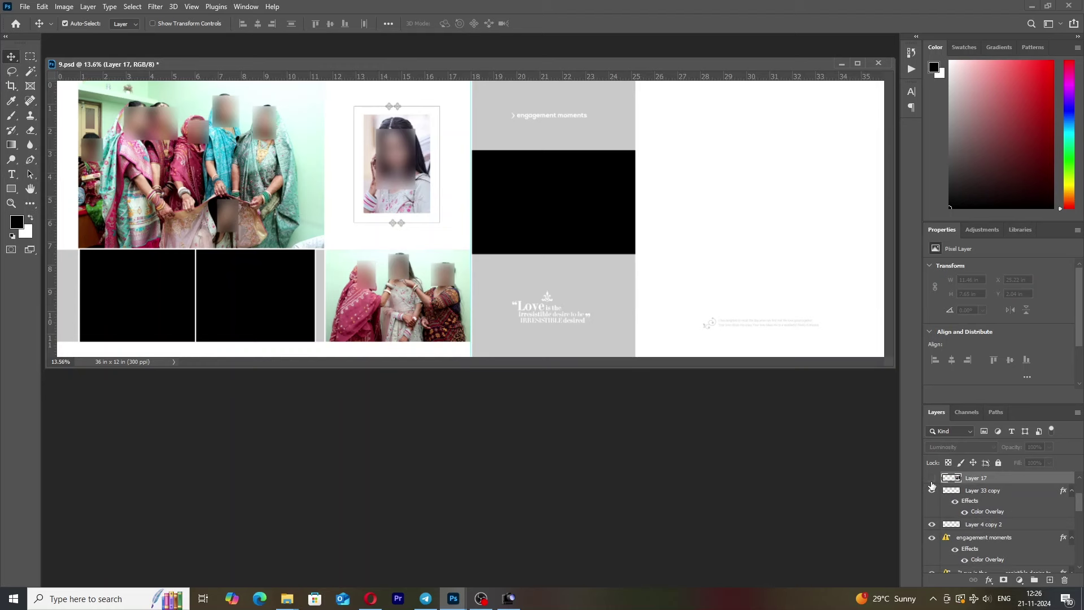
left_click(553, 118)
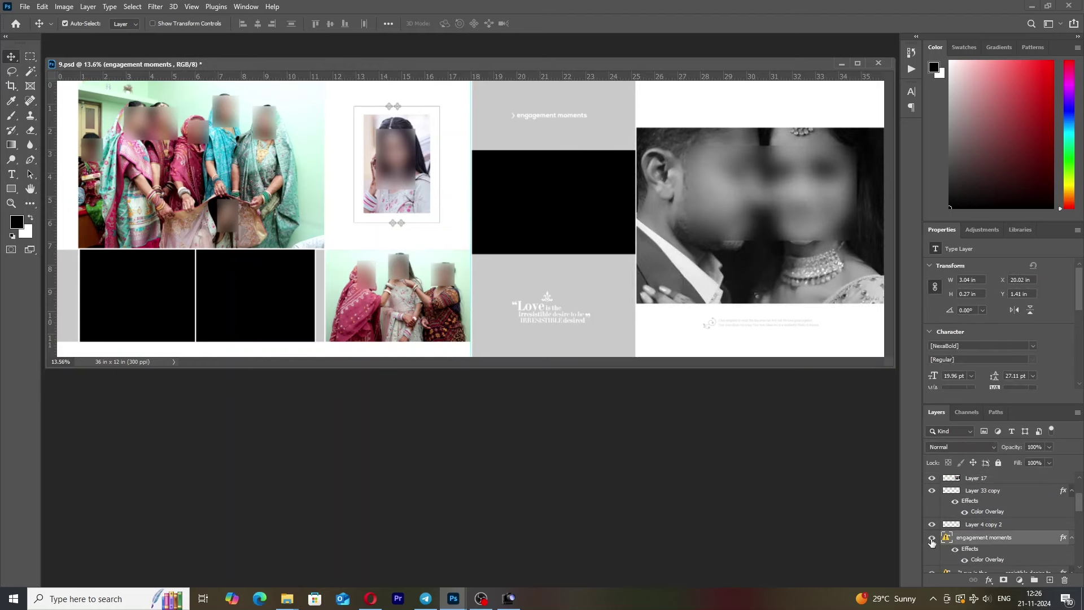
left_click(523, 311)
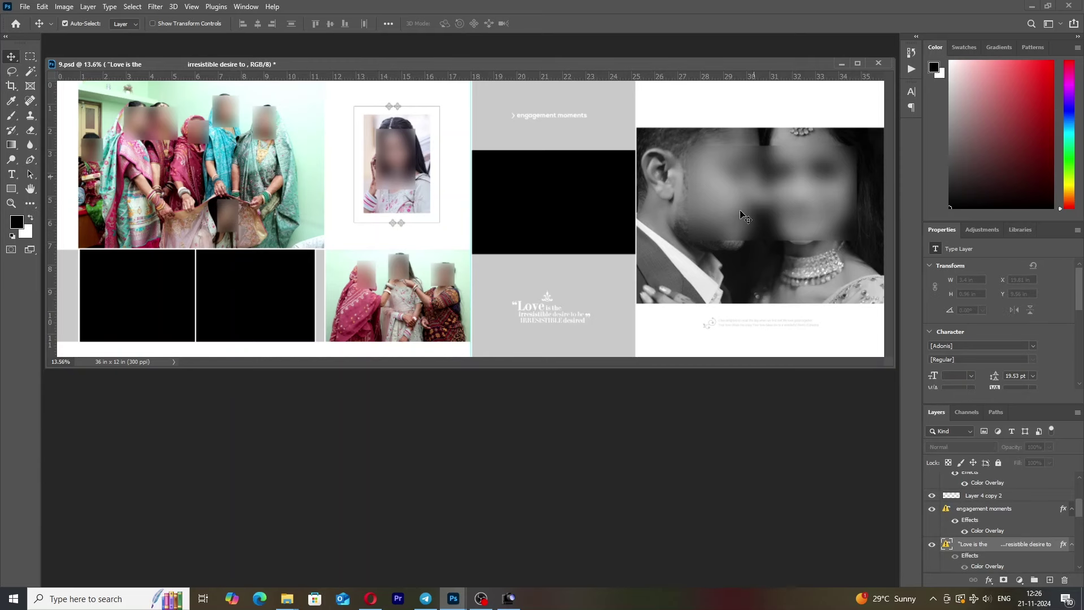
left_click(839, 63)
mouse_move(453, 599)
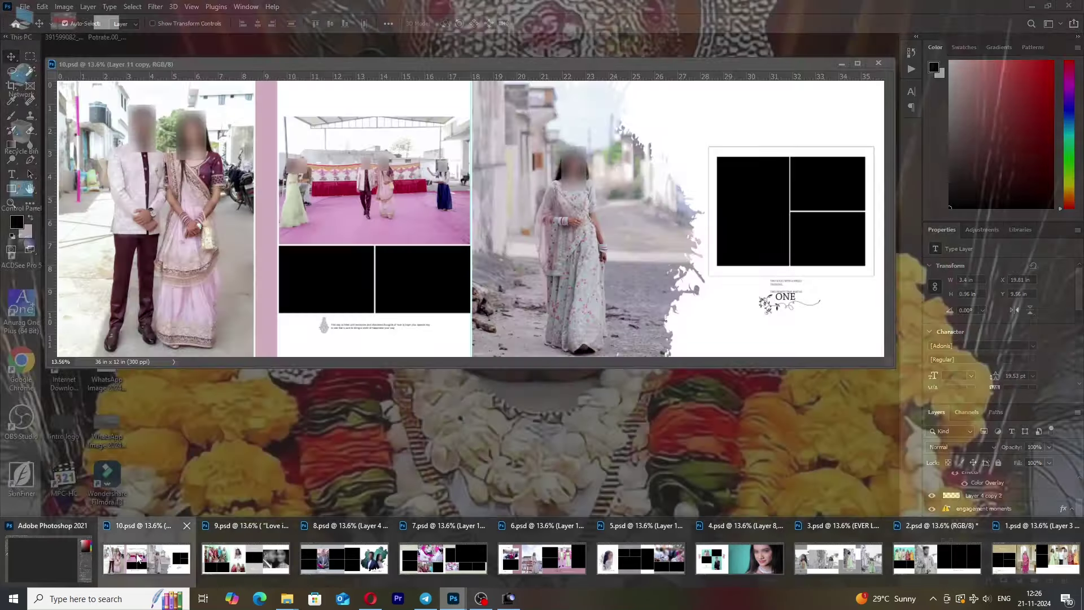
- Bring up the 10.psd spread and check the left photo, Layer 1, by hiding and showing it
left_click(144, 559)
key("z")
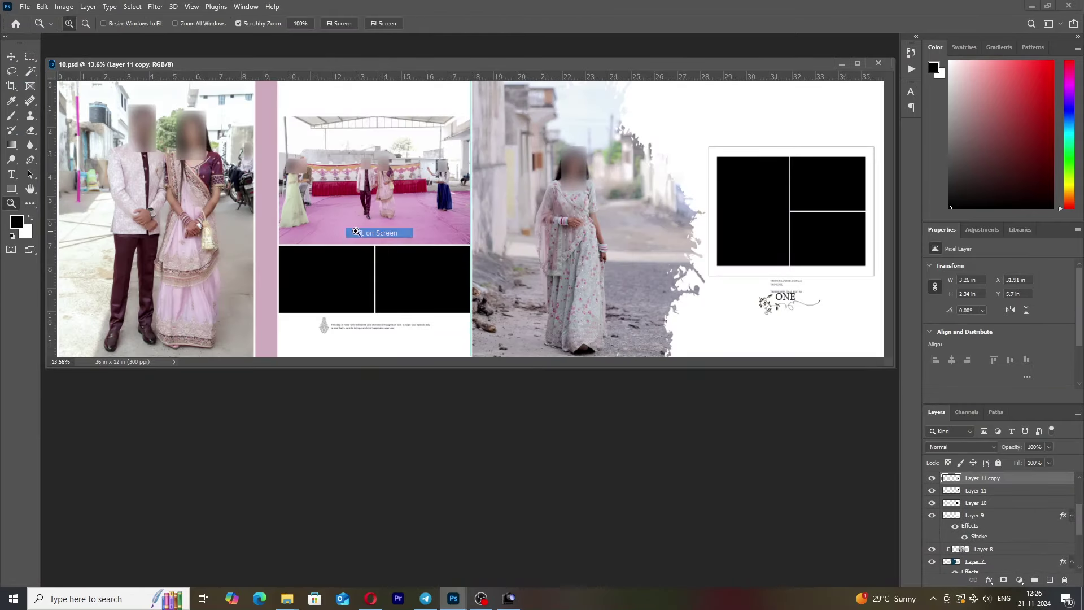
key("v")
left_click(167, 176)
left_click(932, 566)
left_click(974, 554)
- Toggle the middle-top photo, Layer 4's placeholder and the middle page's right black box off and on
left_click(932, 558)
left_click(364, 280)
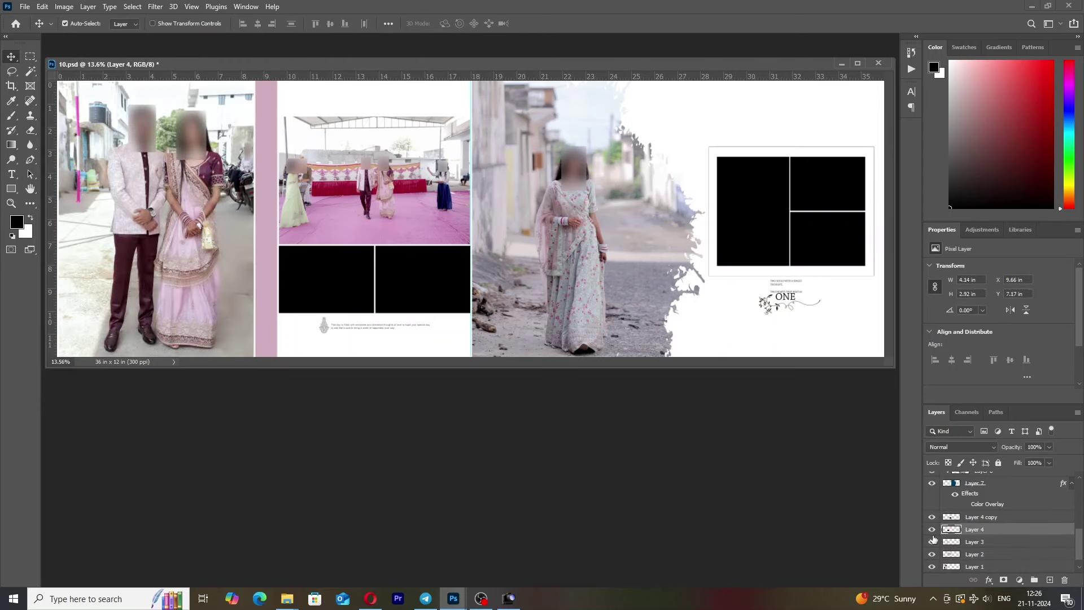
left_click(933, 529)
left_click(438, 266)
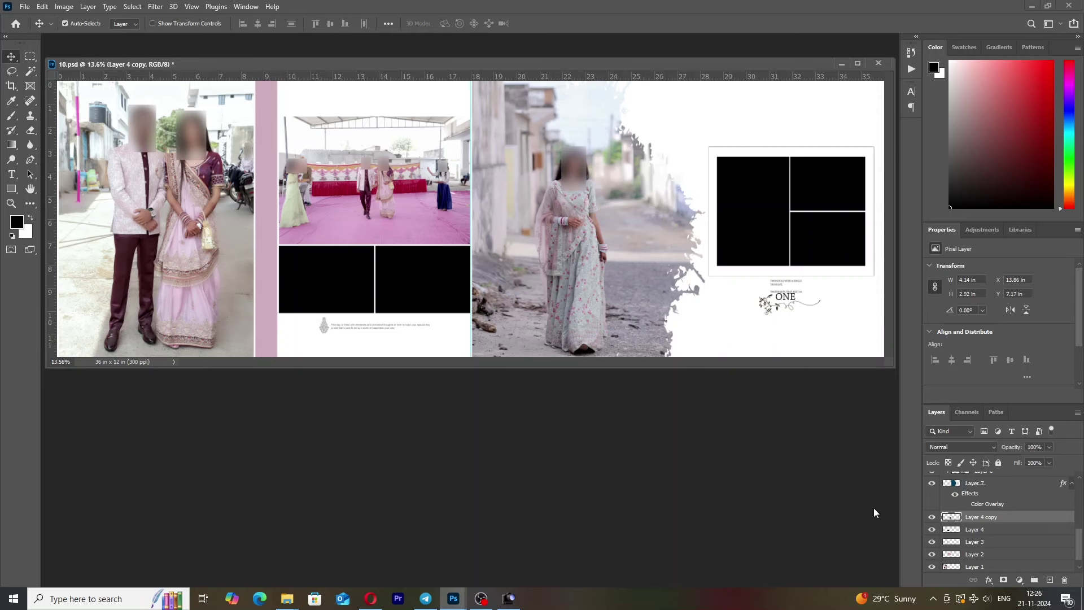
left_click(932, 517)
left_click(932, 516)
left_click(982, 472)
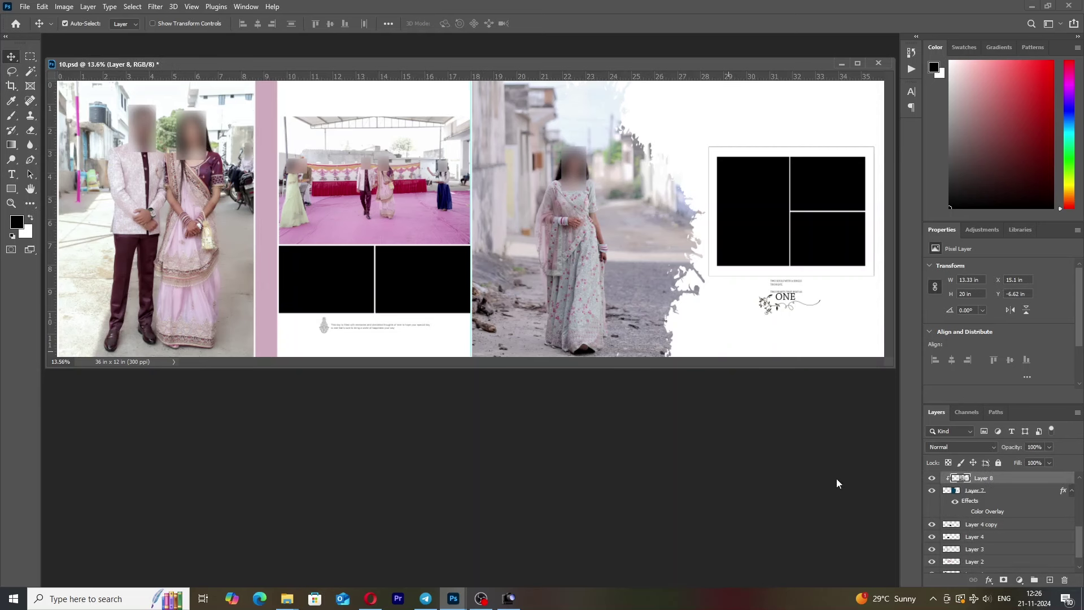
- Check the bride photo and the right page's placeholder boxes, making a copy with Ctrl+J
left_click(933, 478)
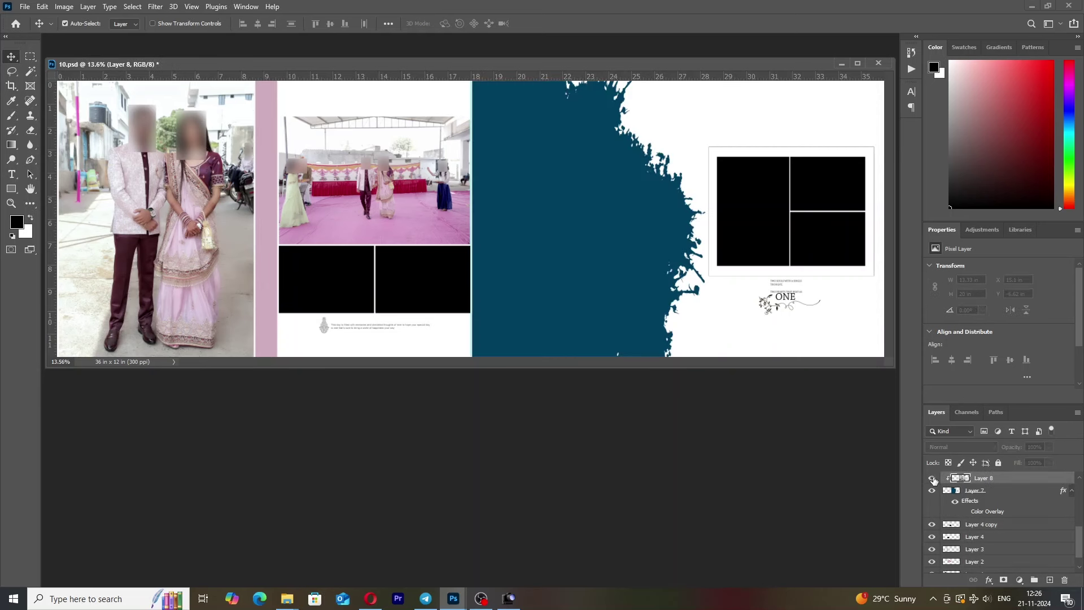
left_click(933, 478)
left_click(744, 184)
left_click(933, 479)
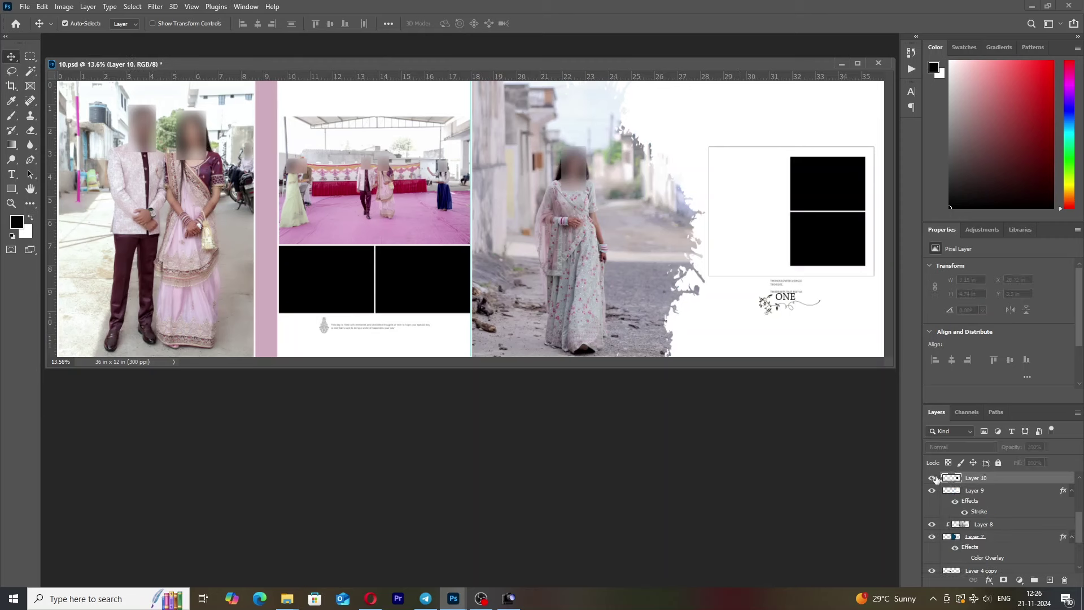
key("ctrl+j")
left_click(932, 479)
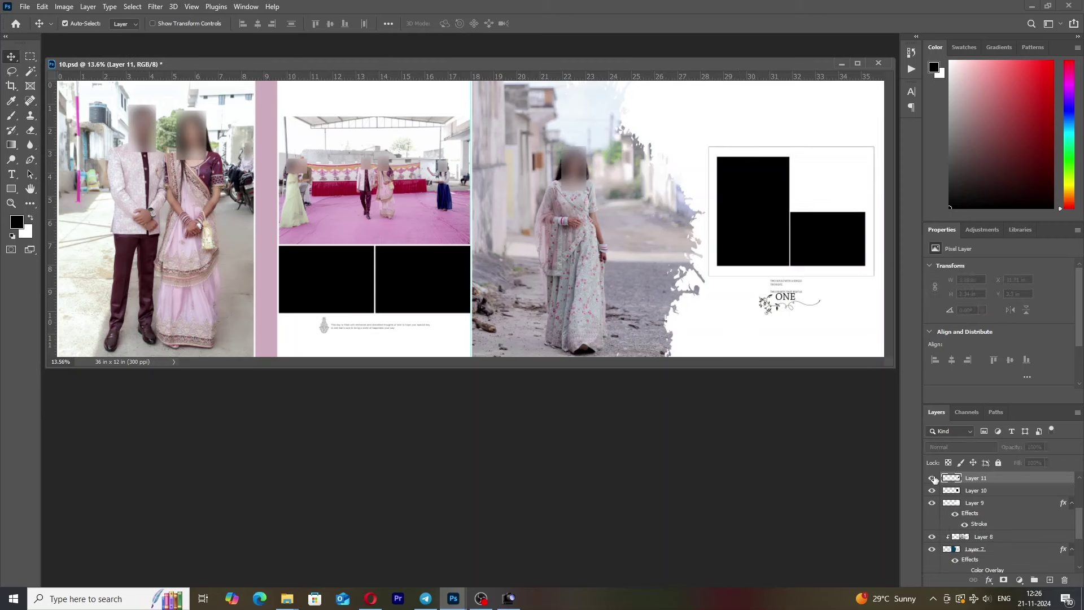
- Check the bottom-right placeholder, quote text and flourish beside ONE
left_click_drag(817, 176, 816, 232)
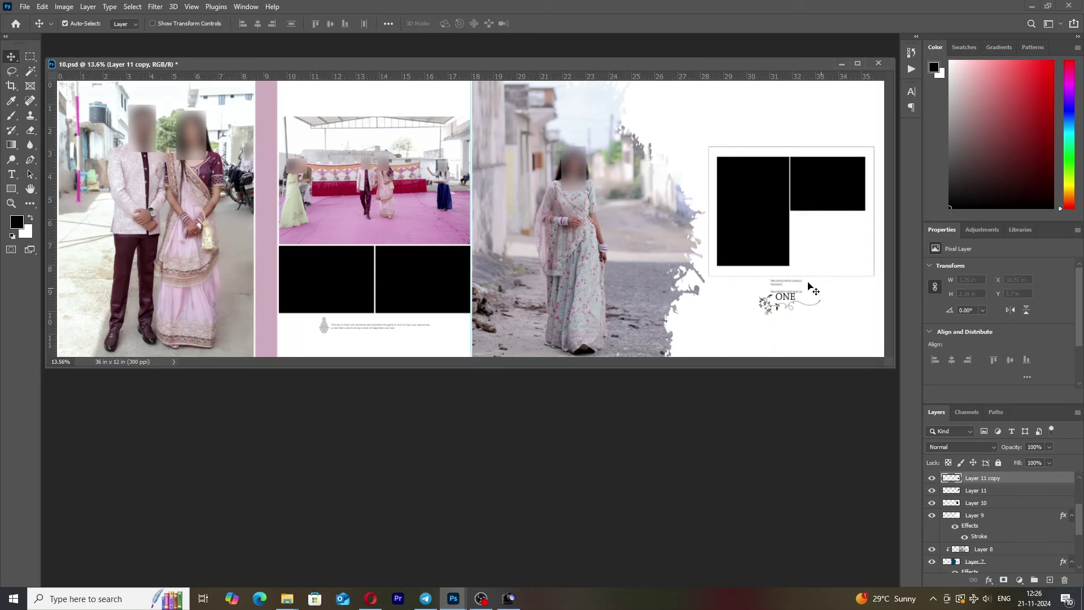
left_click(785, 285)
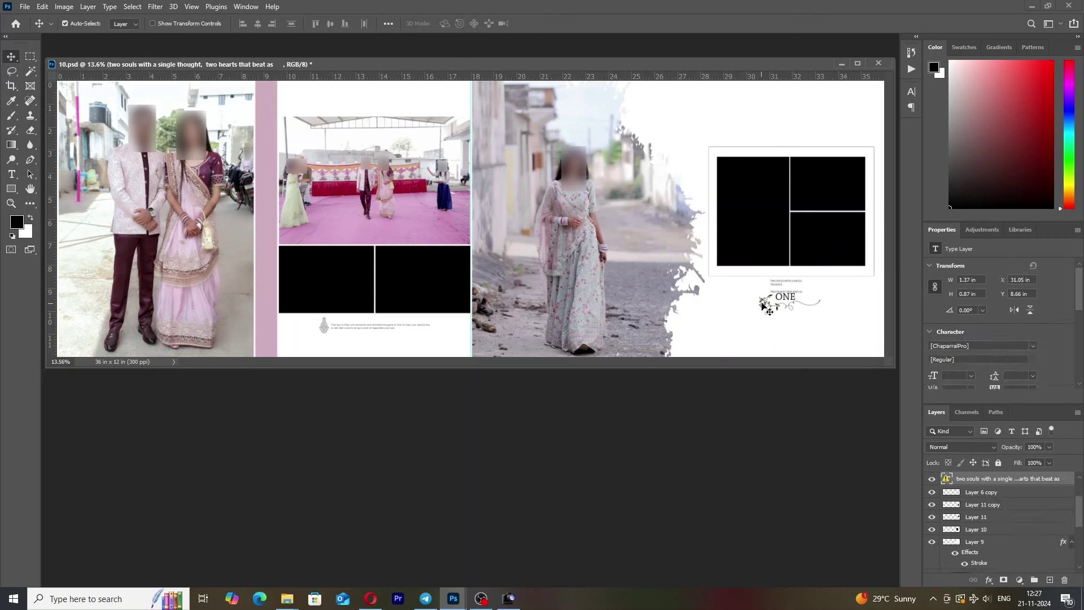
left_click(967, 493)
left_click(932, 492)
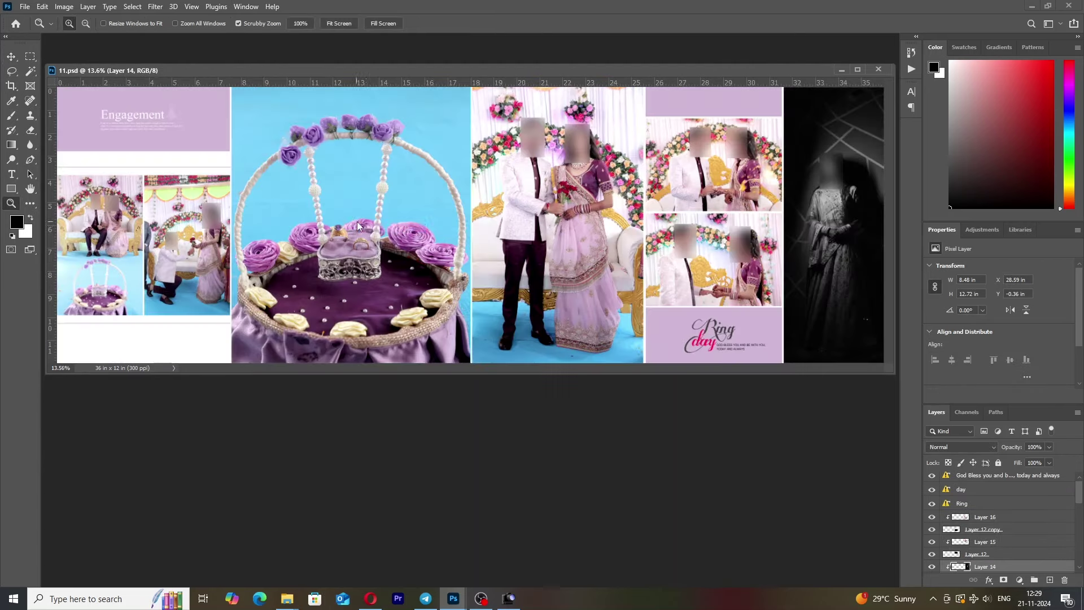
- Toggle the Engagement heading and the small left-page photo off and on in 11.psd
left_click(161, 120)
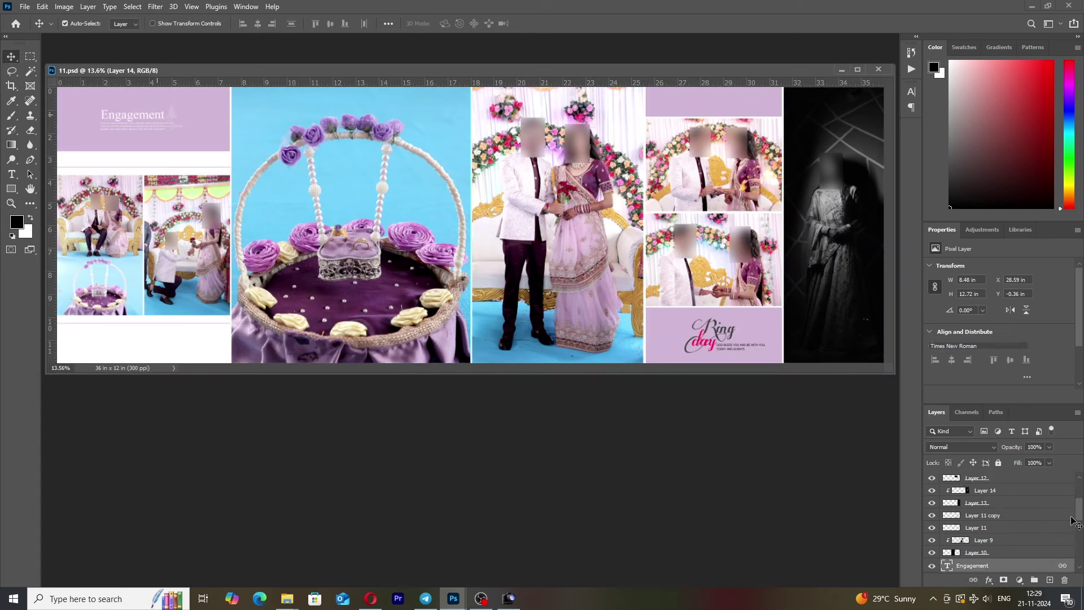
left_click(931, 565)
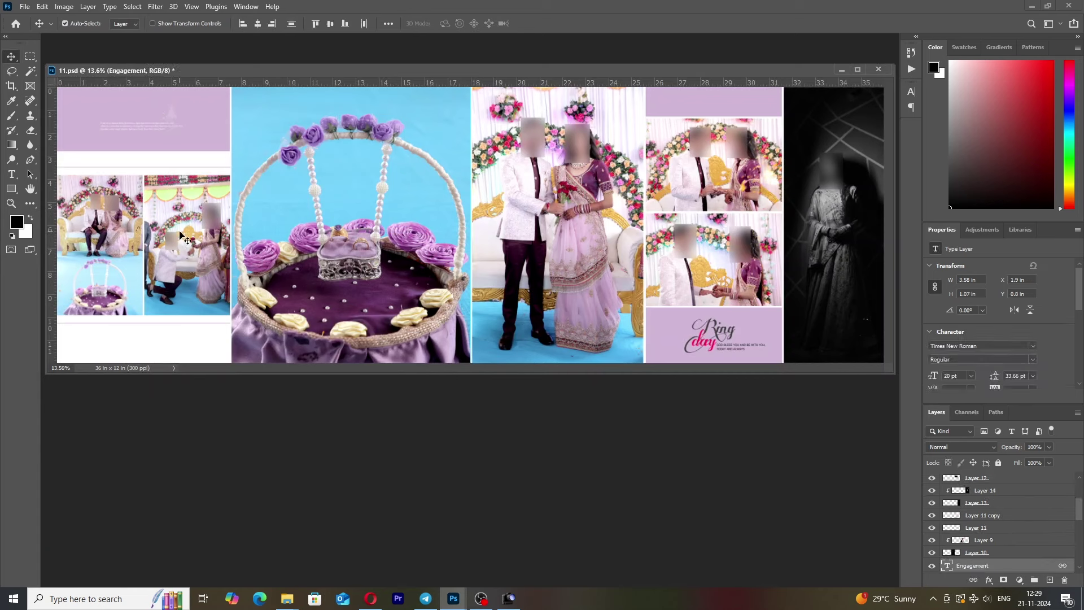
left_click(932, 565)
scroll(994, 537, "down", 3)
left_click(994, 566)
left_click(932, 567)
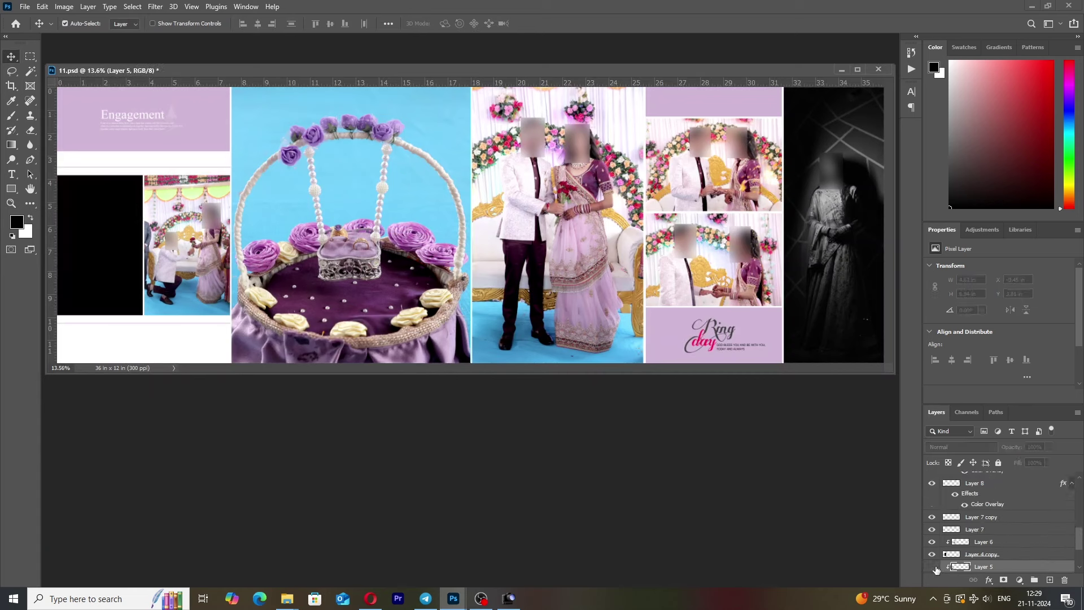
- Check Layer 6's photo, the basket photo and the middle couple photo by hiding and showing them
left_click(932, 567)
left_click(225, 252)
left_click(932, 542)
left_click(444, 145)
left_click(932, 566)
left_click(553, 231)
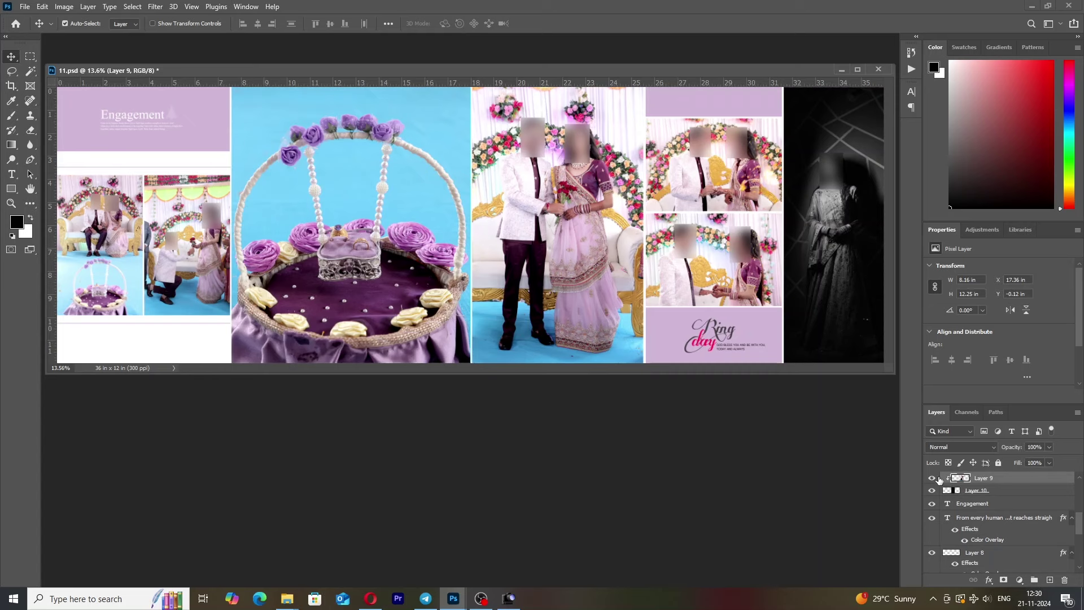
left_click(932, 478)
left_click(932, 477)
- Check Layer 15, hide the couple photo to expose its slot, and check the dark bride photo
left_click(742, 172)
left_click(932, 478)
left_click(757, 298)
left_click(932, 478)
left_click(829, 254)
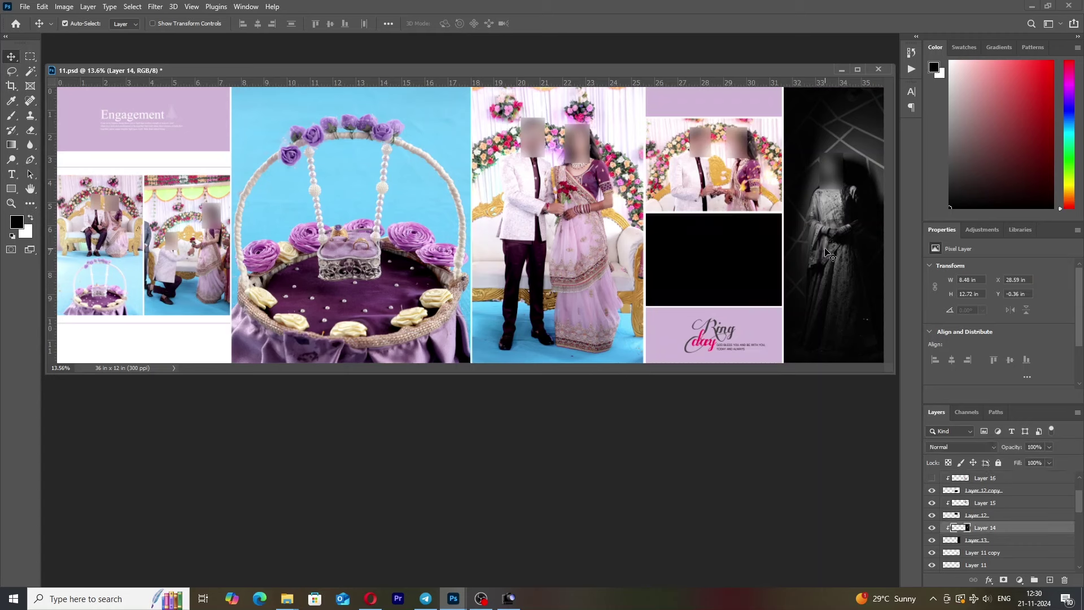
left_click(932, 527)
left_click(932, 527)
- Hide and restore the Ring text, then minimize the 11.psd spread
left_click(720, 332)
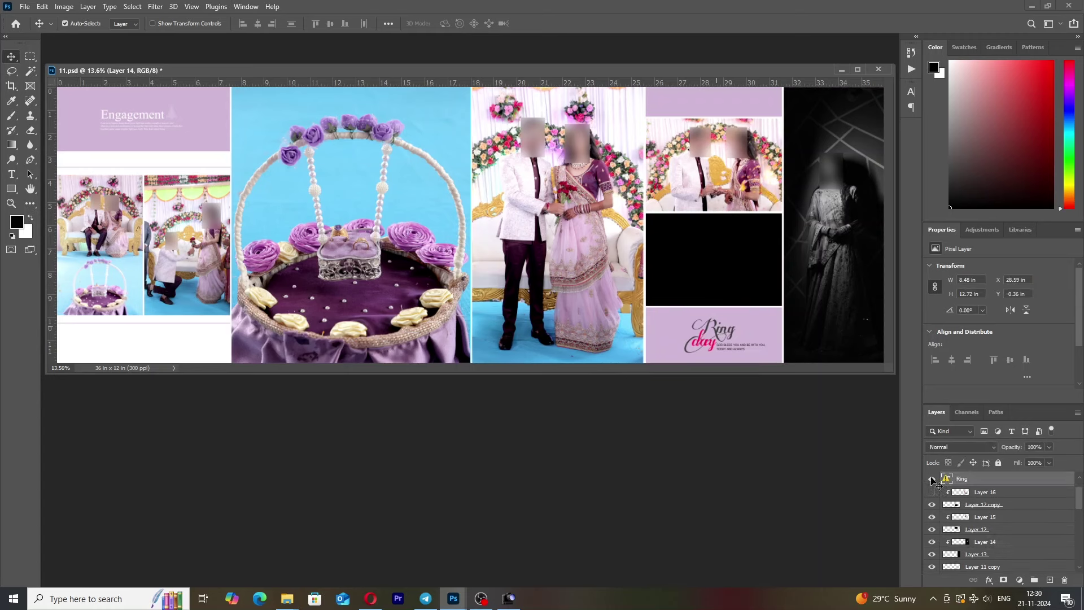
left_click(932, 479)
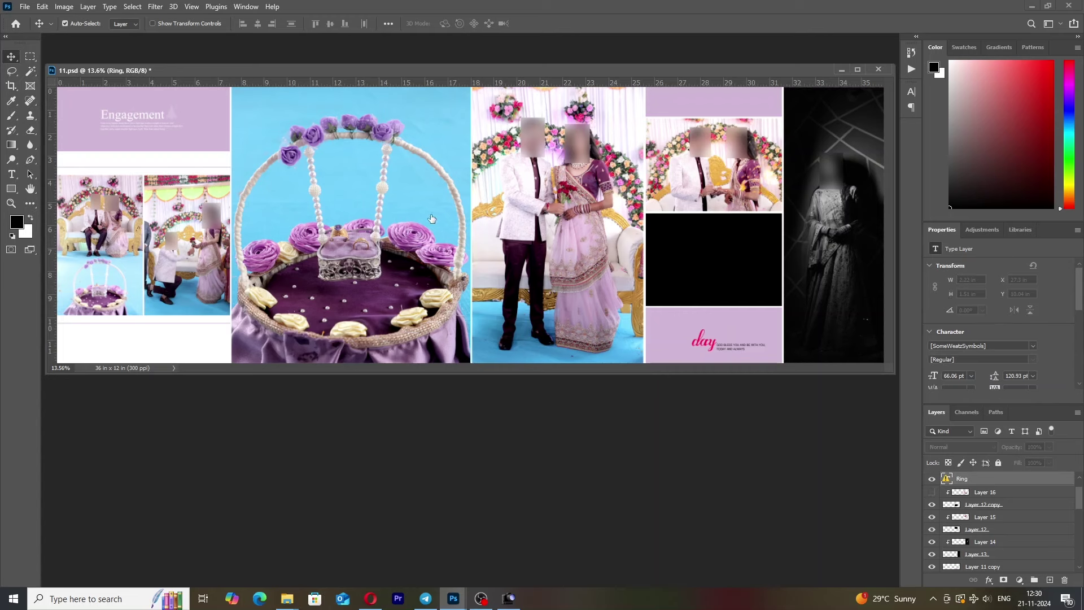
key("ctrl+z")
right_click(379, 265)
key("Escape")
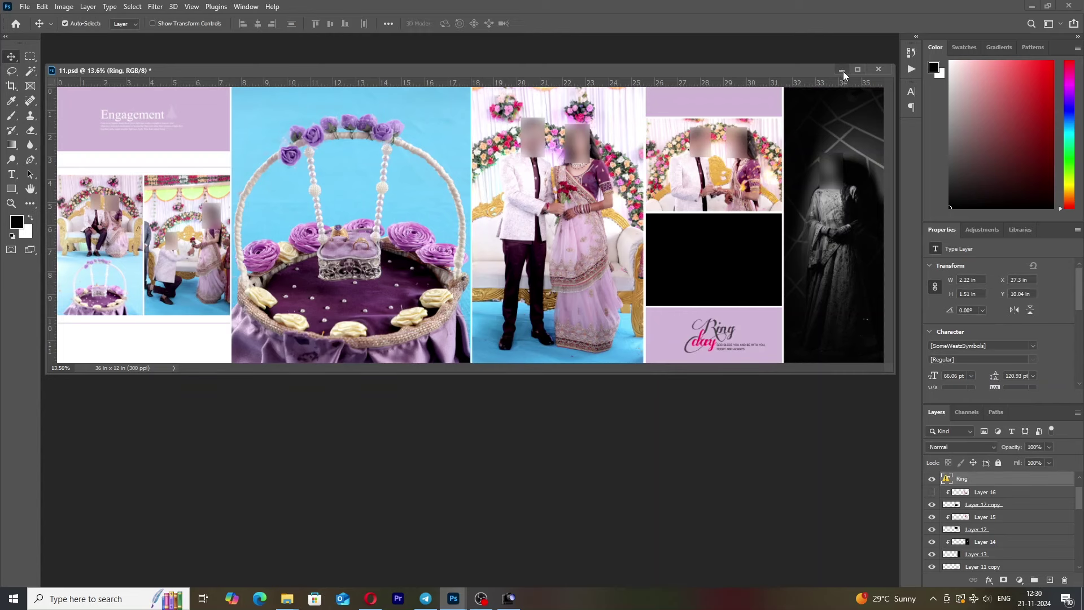
left_click(841, 70)
mouse_move(453, 599)
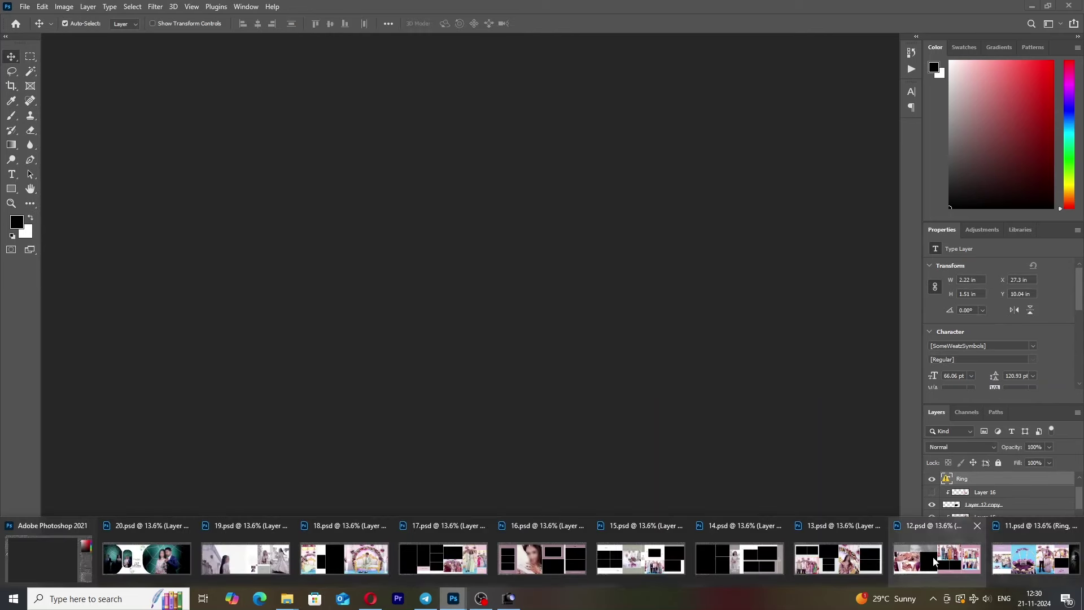
- Bring up the 12.psd spread and toggle Layer 6 and Layer 3 off and on
left_click(934, 557)
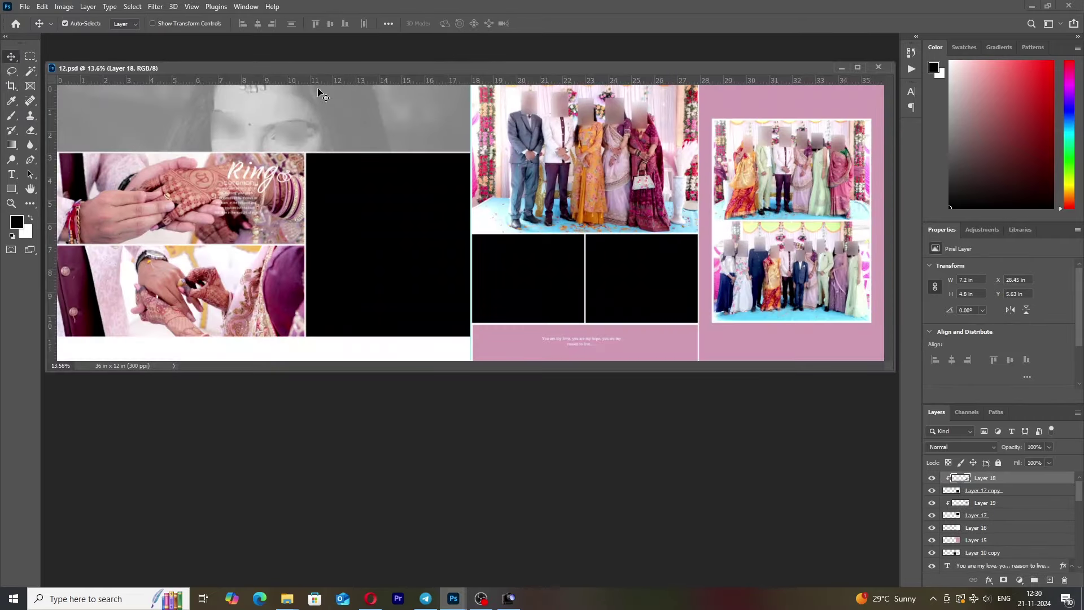
left_click(314, 108)
left_click(932, 567)
left_click(181, 195)
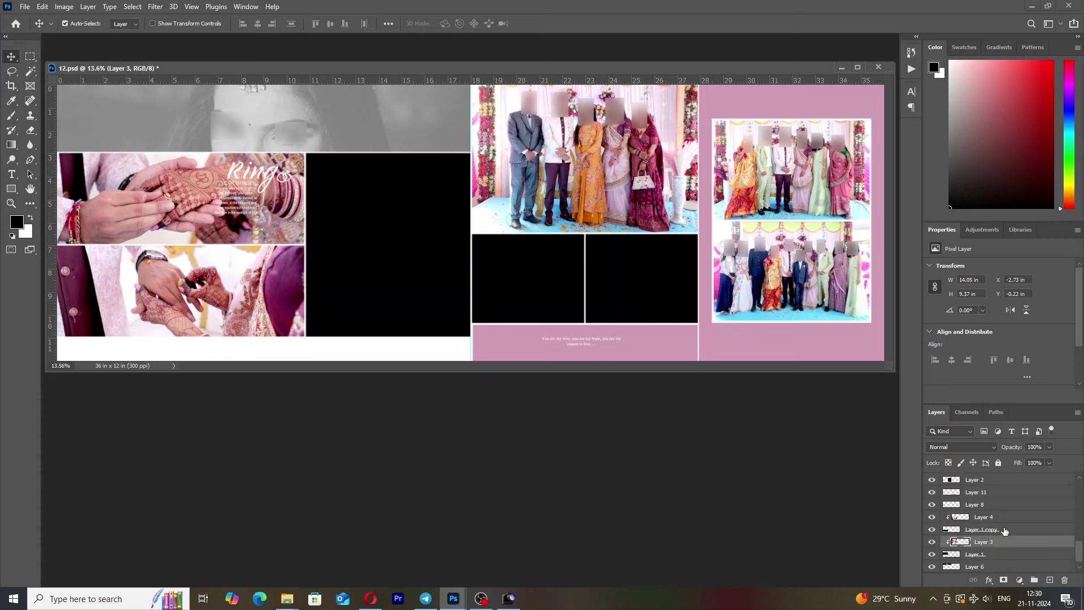
left_click(932, 542)
left_click(146, 278)
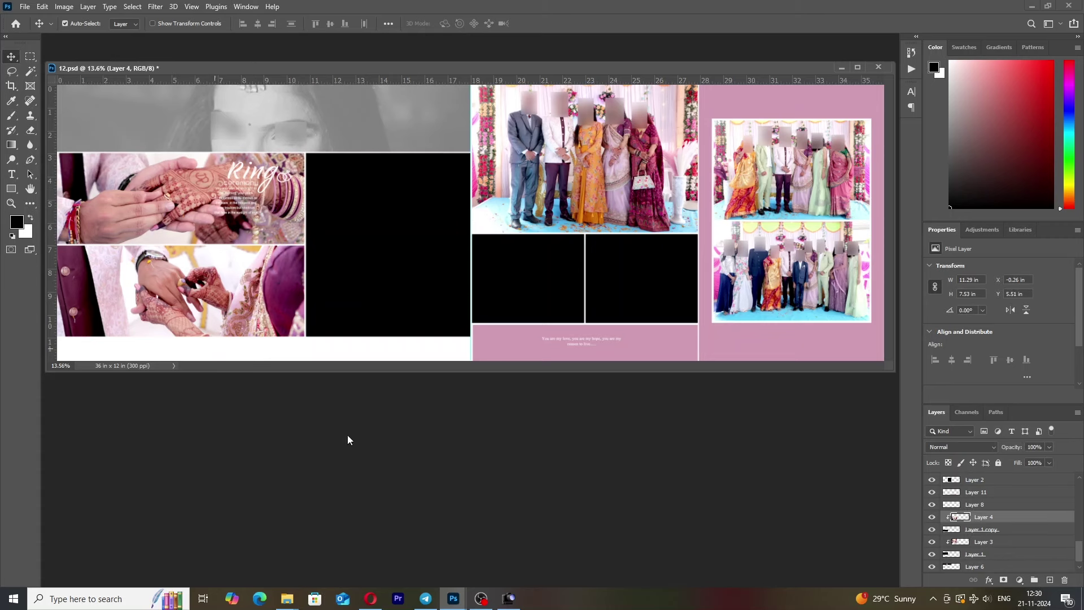
- Toggle Layer 4's photo, the black panel, the top middle photo and Layer 10
left_click(932, 517)
left_click(399, 190)
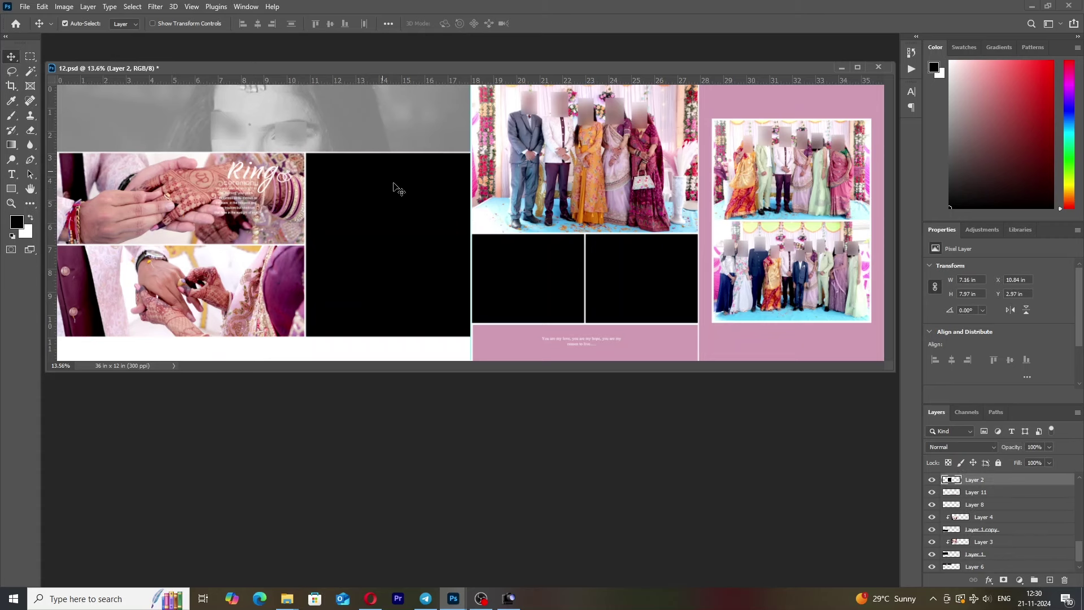
left_click(933, 480)
scroll(935, 483, "up", 5)
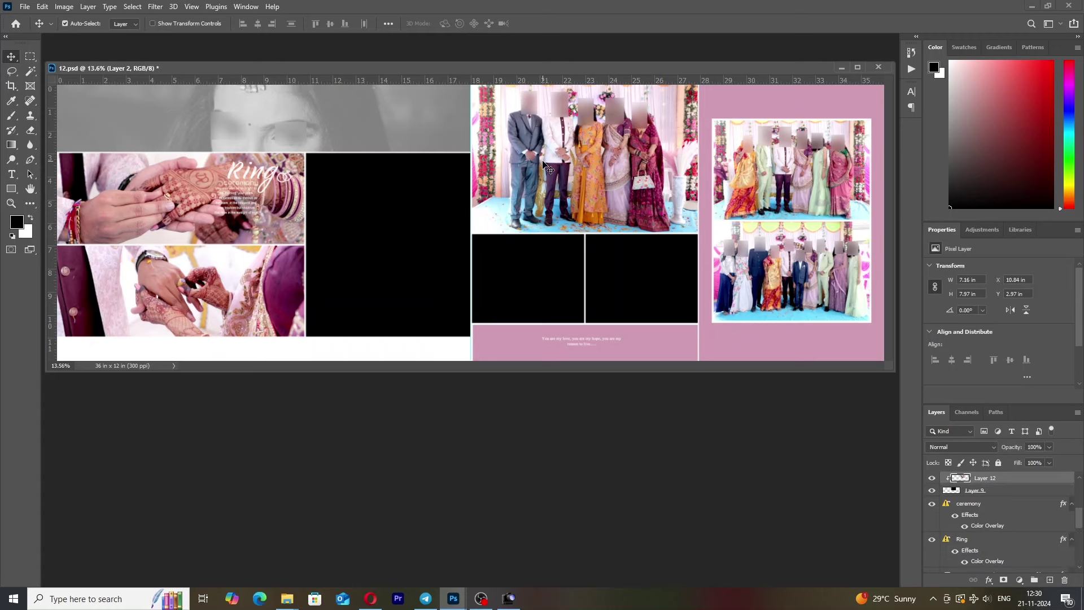
left_click(933, 479)
left_click(548, 275)
left_click(932, 478)
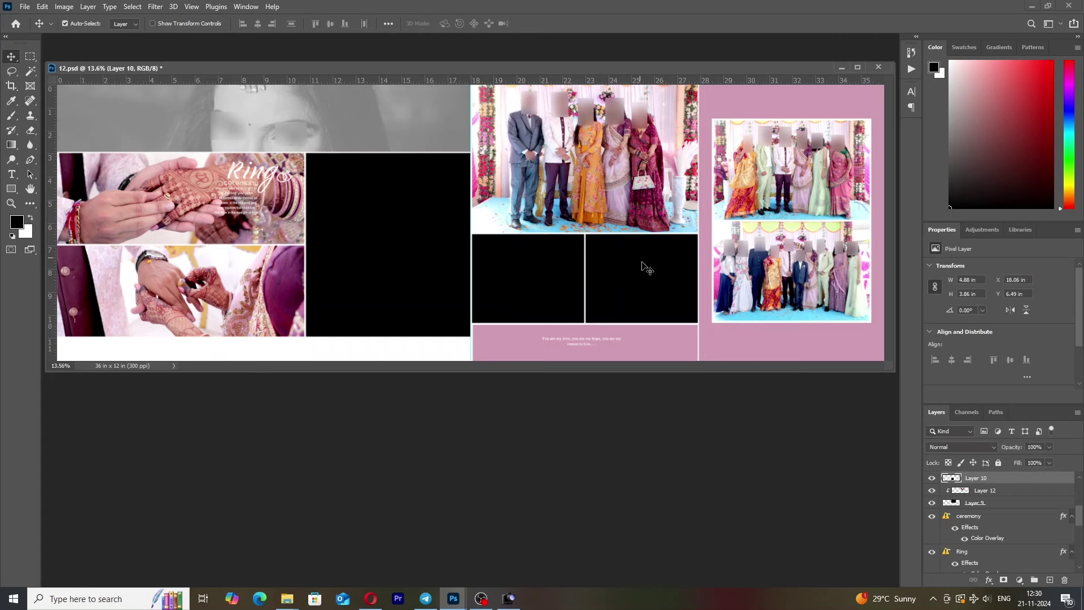
- Toggle the right black panel, top-right photo and bottom-right photo layers
left_click(642, 269)
left_click(933, 480)
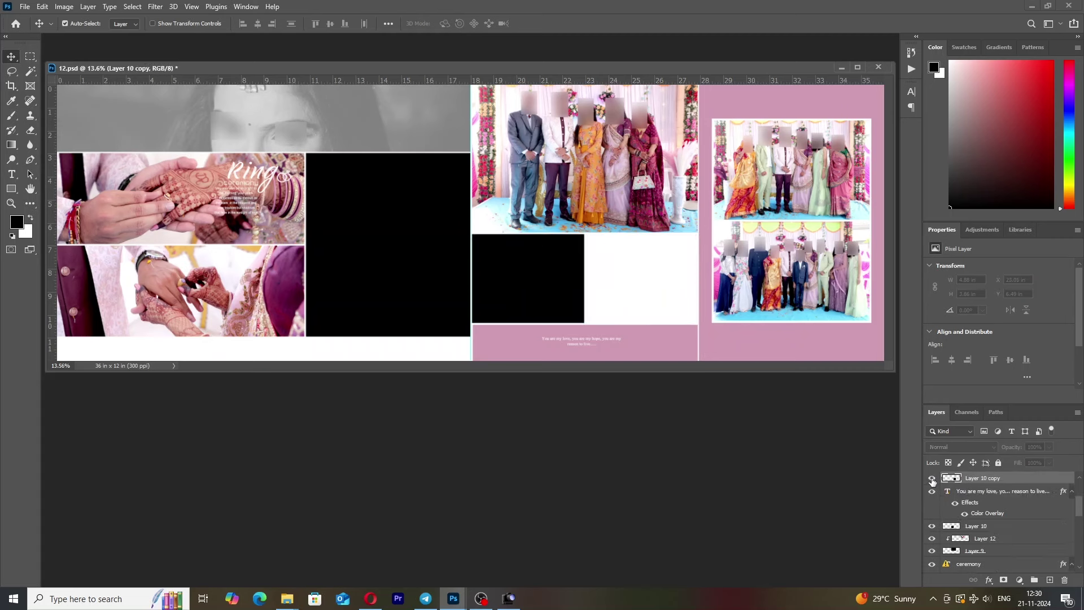
left_click(817, 166)
left_click(932, 478)
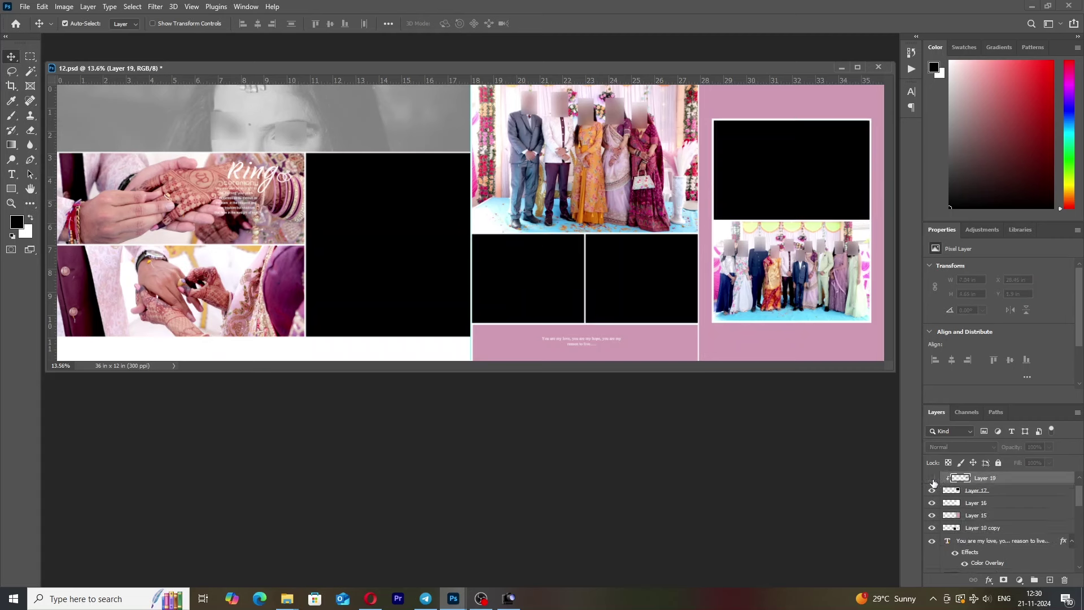
left_click(846, 277)
left_click(932, 479)
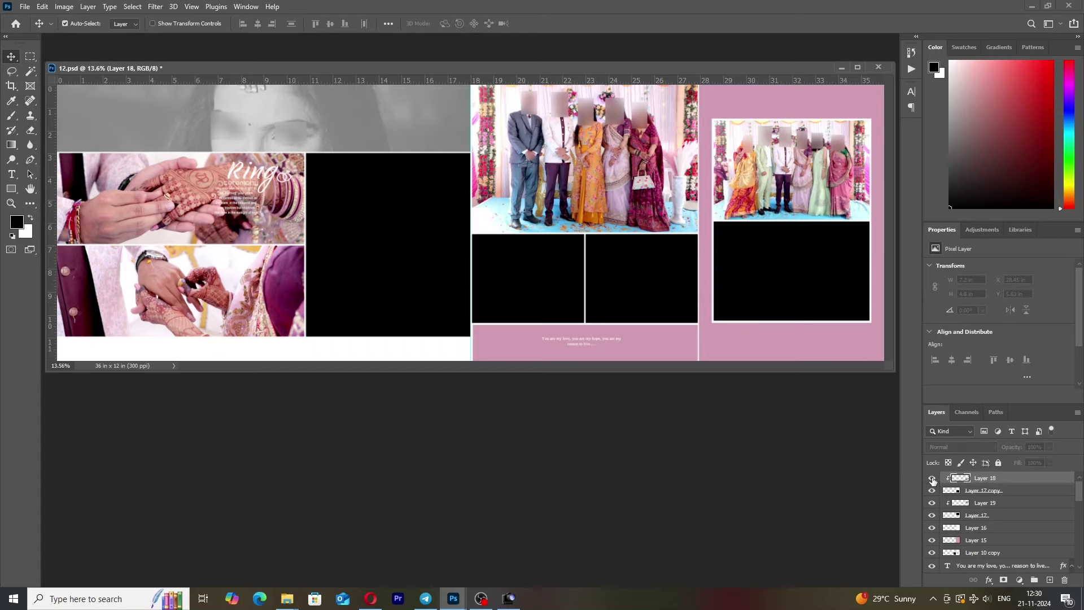
- Minimize 12.psd and bring up the 13.psd album page
left_click(842, 68)
mouse_move(453, 599)
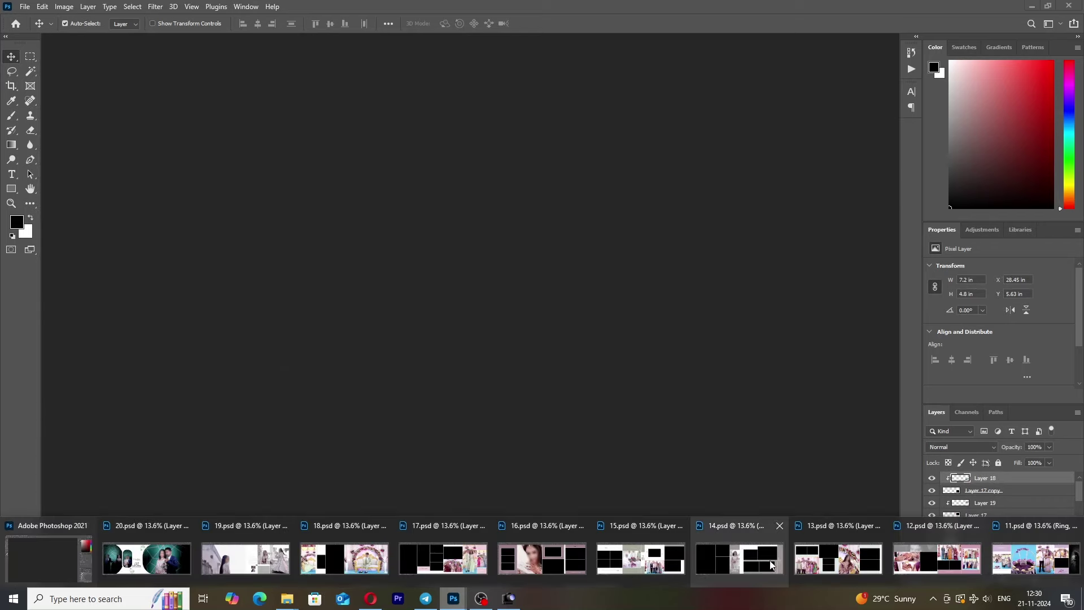
left_click(827, 551)
right_click(314, 212)
- Toggle the top-left black frames, Layer 4 and Layer 4 copy, in 13.psd
left_click(339, 218)
key("z")
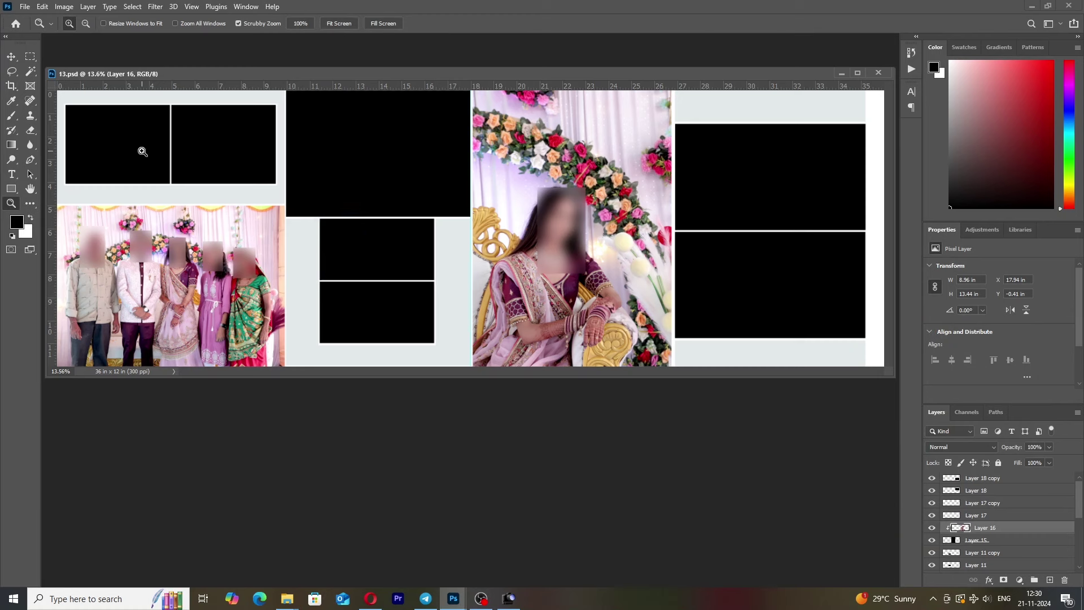
key("v")
left_click(142, 152)
left_click(932, 567)
left_click(212, 144)
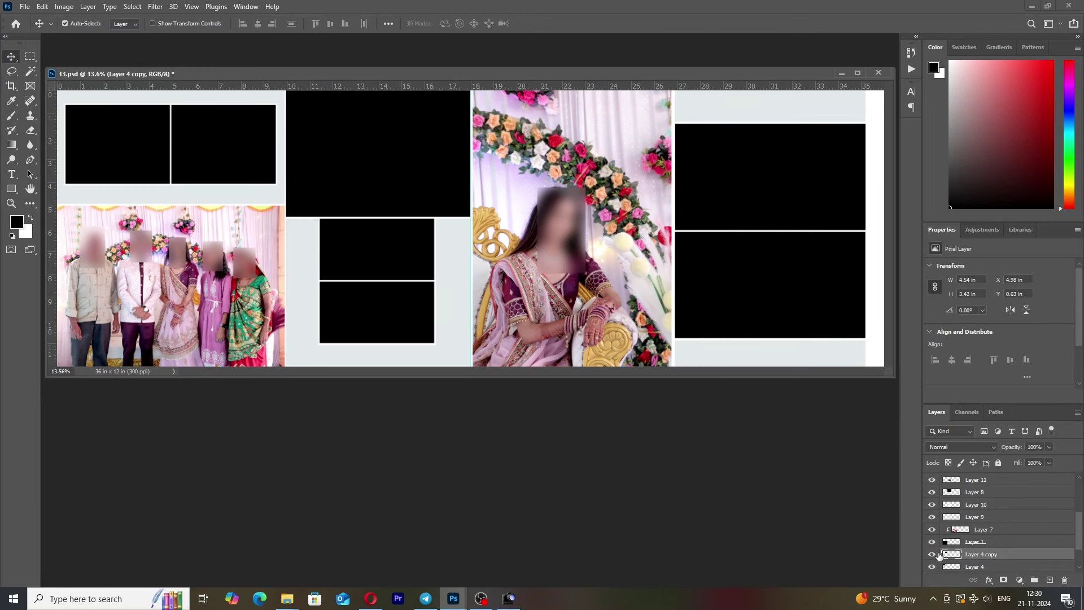
left_click(932, 554)
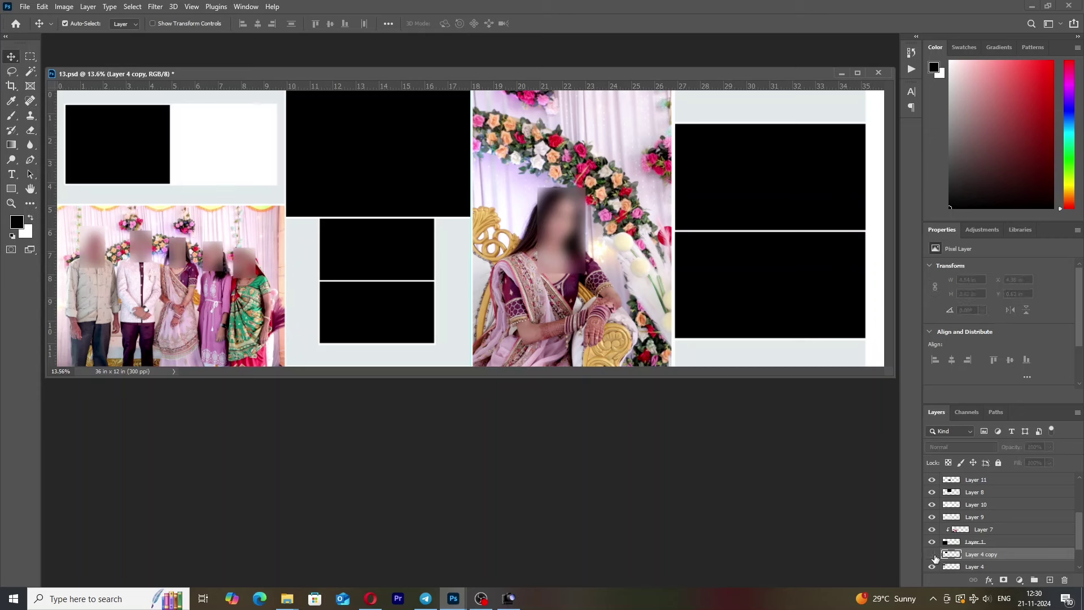
left_click(932, 554)
- Toggle the group photo, top-middle frame and Layer 11, adding a Layer 11 copy lower down
left_click(208, 363)
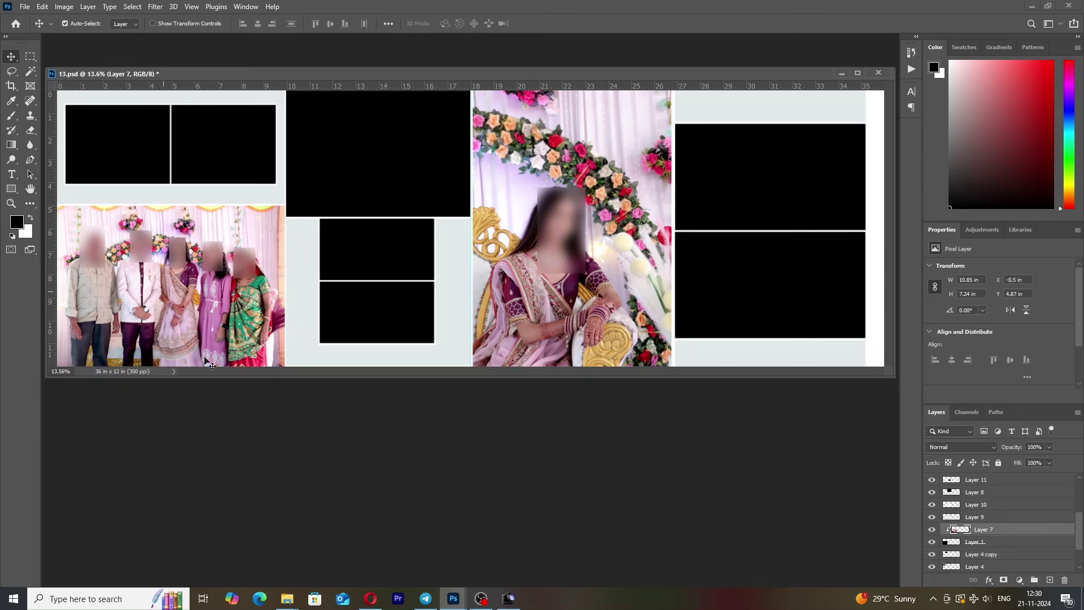
left_click(932, 530)
left_click(329, 162)
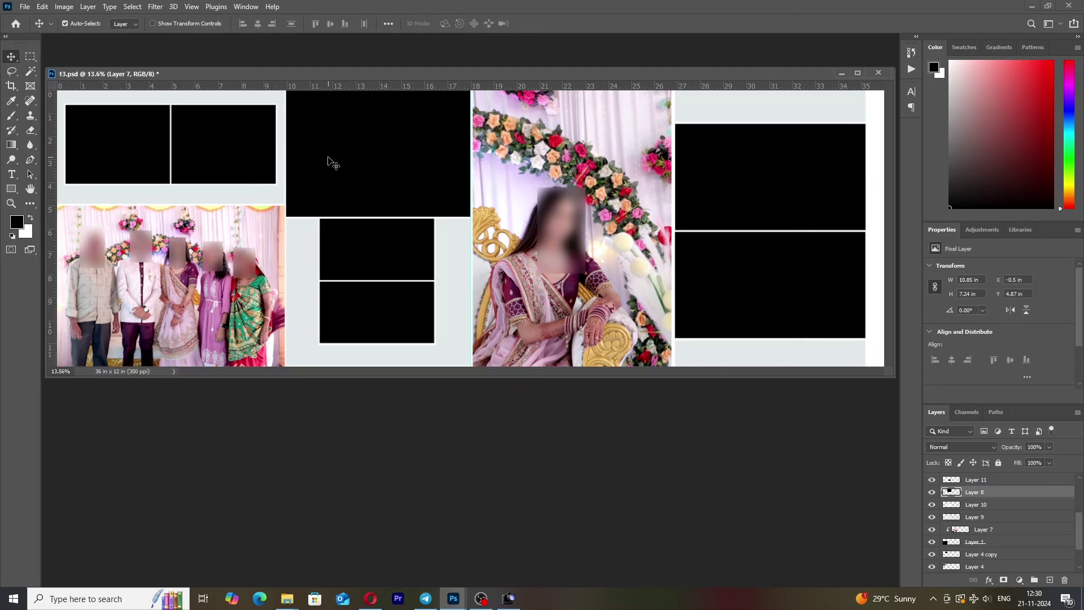
left_click(931, 492)
left_click(400, 260)
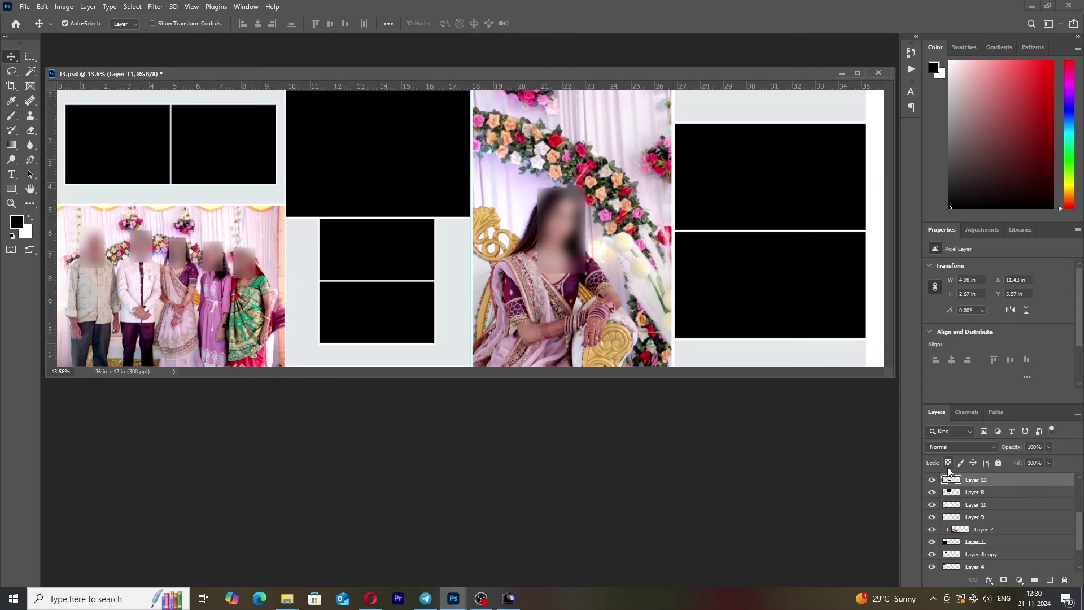
left_click(932, 480)
left_click_drag(375, 257, 375, 319)
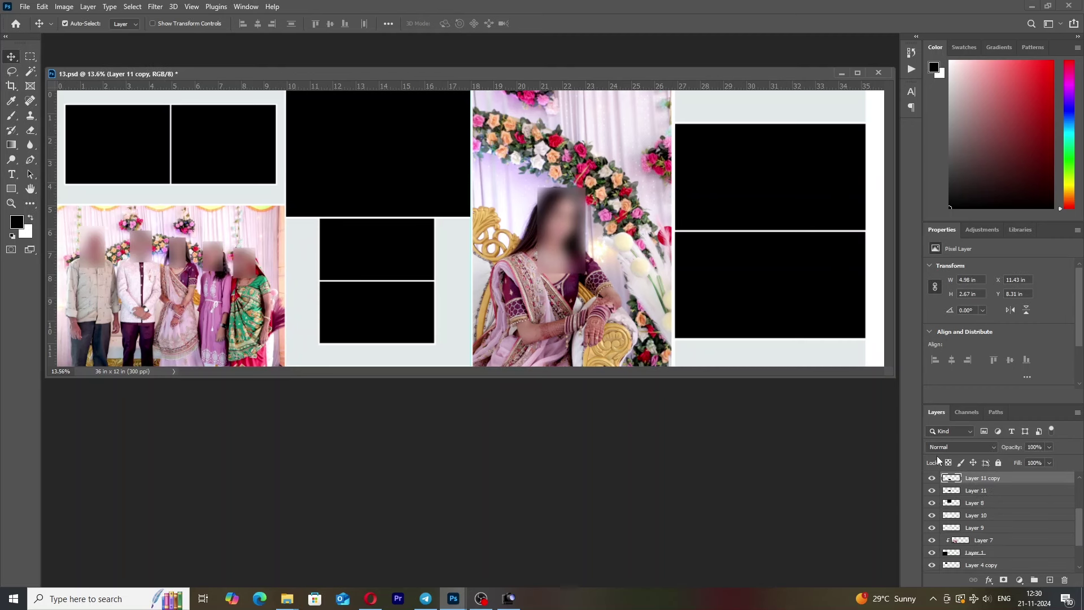
left_click(932, 481)
- Toggle the bride photo, duplicate Layer 18 lower down, and minimize 13.psd
left_click(534, 212)
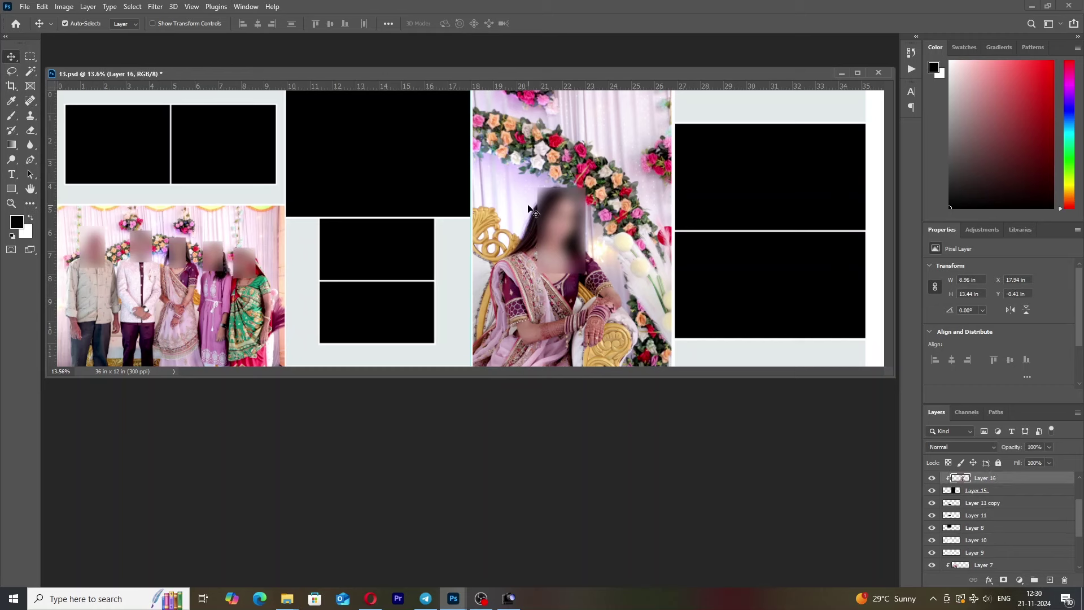
left_click(932, 479)
left_click(932, 479)
left_click_drag(789, 182, 789, 291)
left_click(933, 478)
left_click(933, 478)
left_click(840, 73)
mouse_move(453, 599)
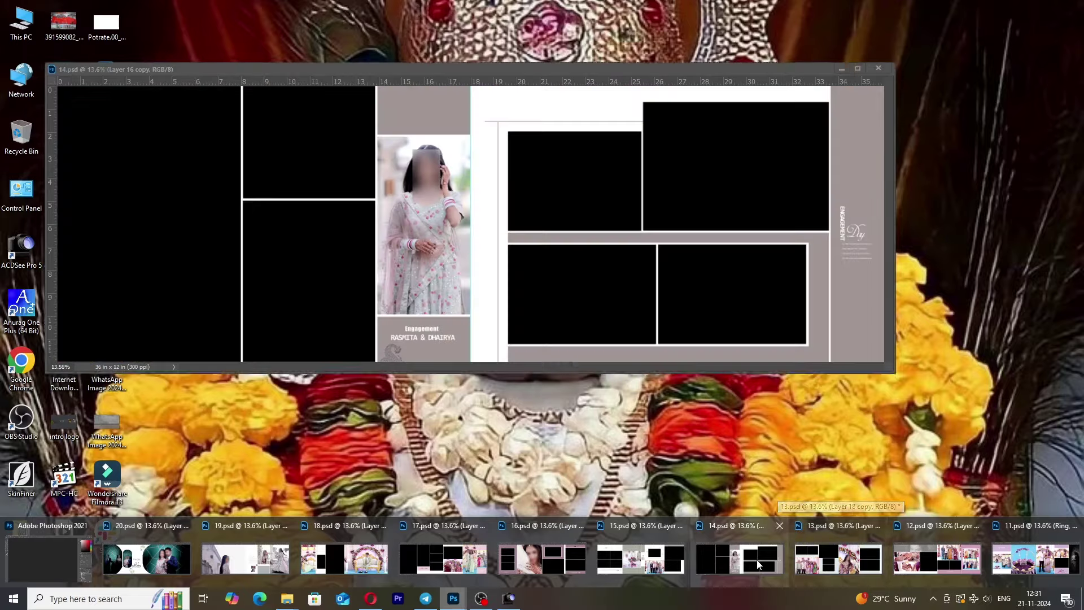
- Bring up 14.psd and toggle Layers 1, 4 and 3 off and on
left_click(739, 559)
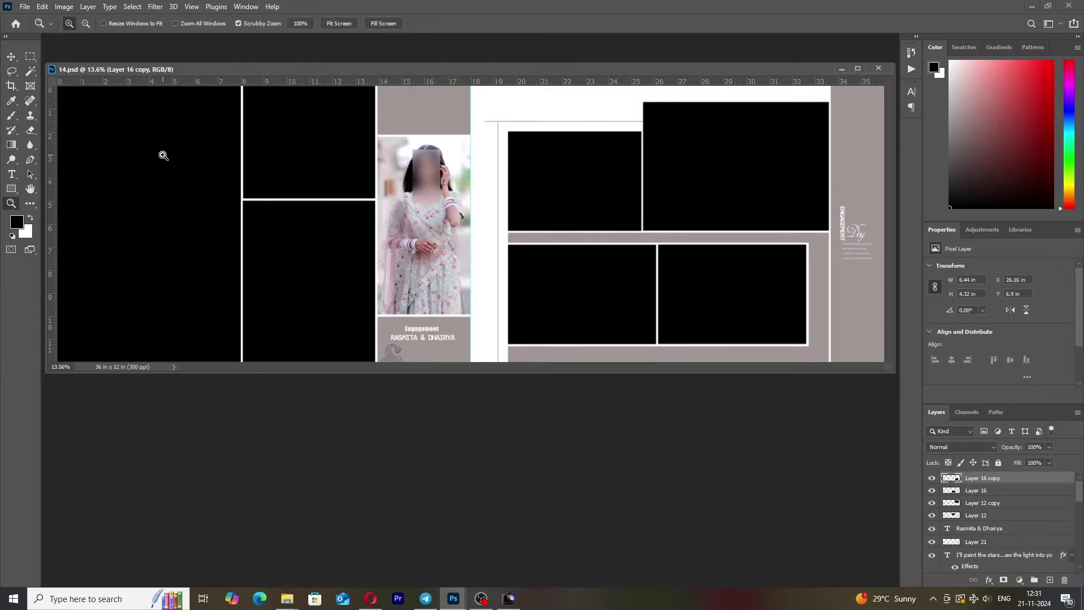
key("v")
left_click(164, 156)
left_click(933, 567)
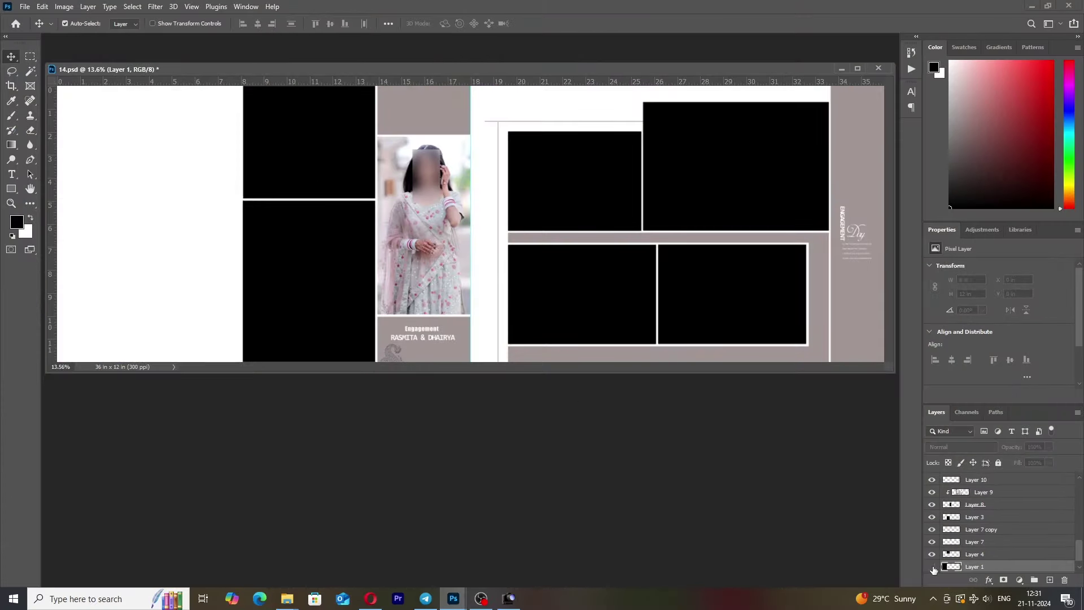
left_click(336, 152)
left_click(932, 554)
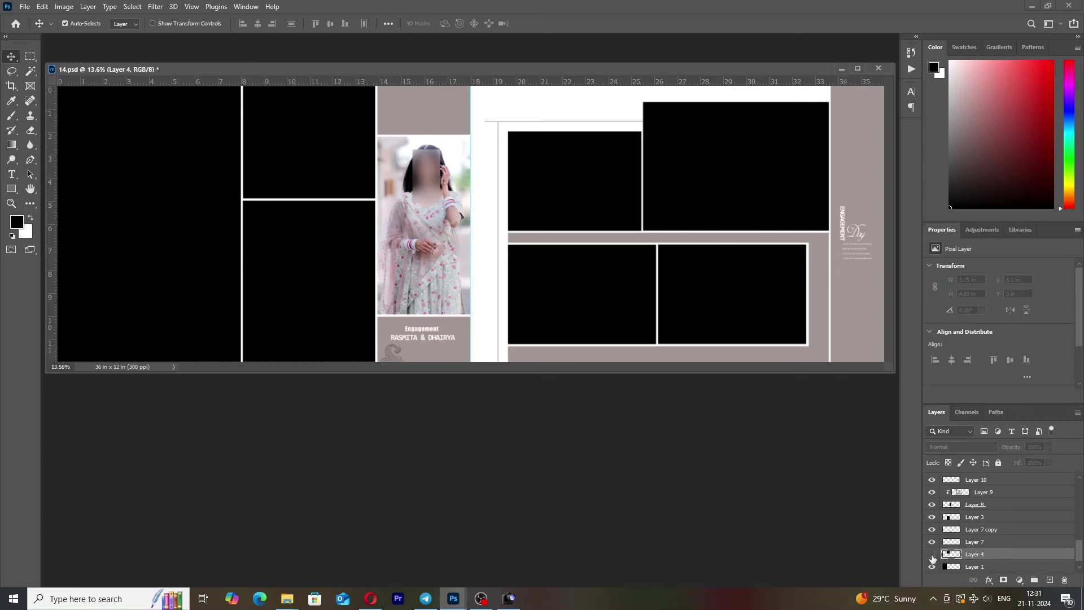
left_click(433, 327)
left_click(932, 516)
left_click(933, 517)
- Toggle Layer 9's photo, the Engagement text and Layer 12's black photo box
left_click(464, 253)
left_click(933, 492)
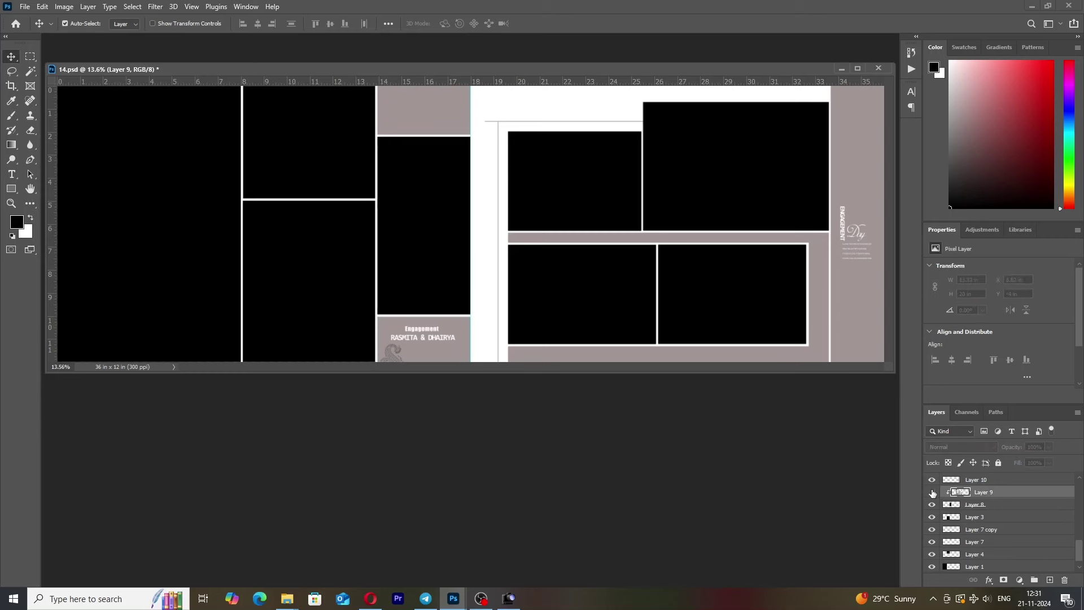
left_click(433, 349)
left_click(431, 332)
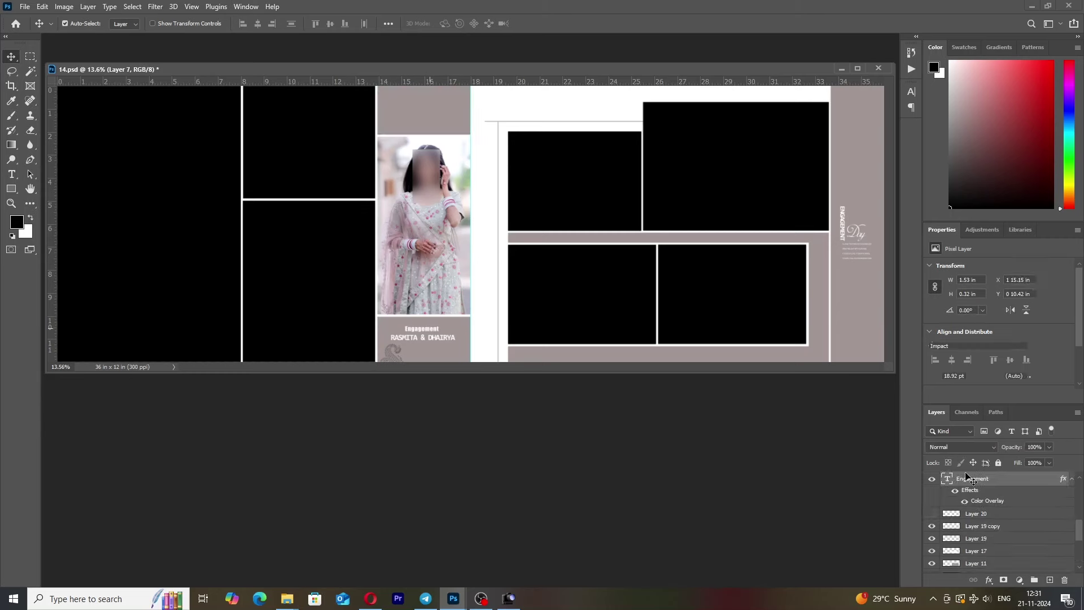
left_click(932, 479)
left_click(932, 479)
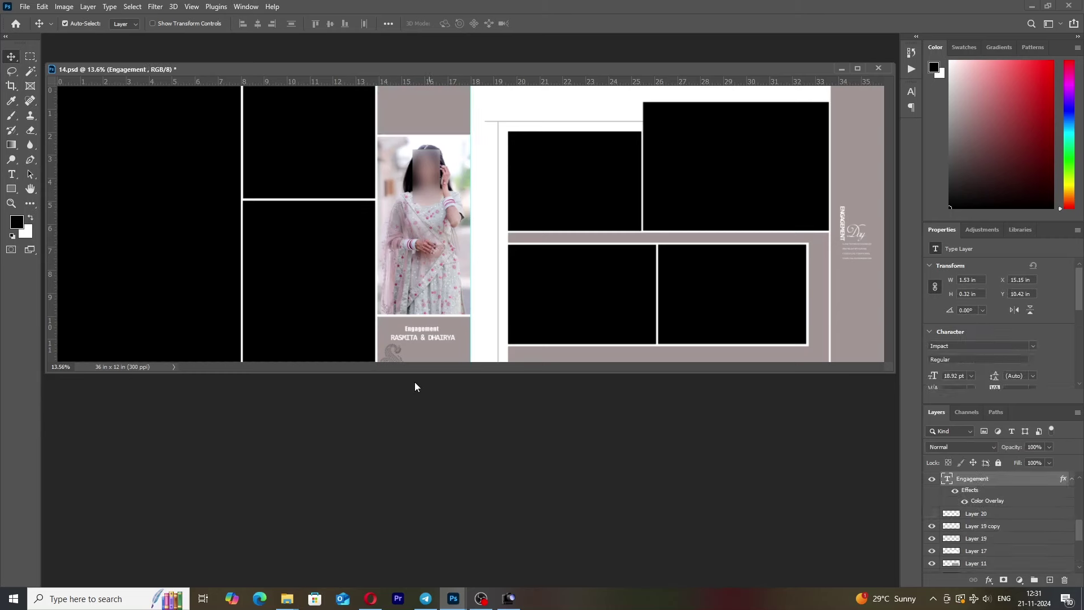
left_click(587, 169)
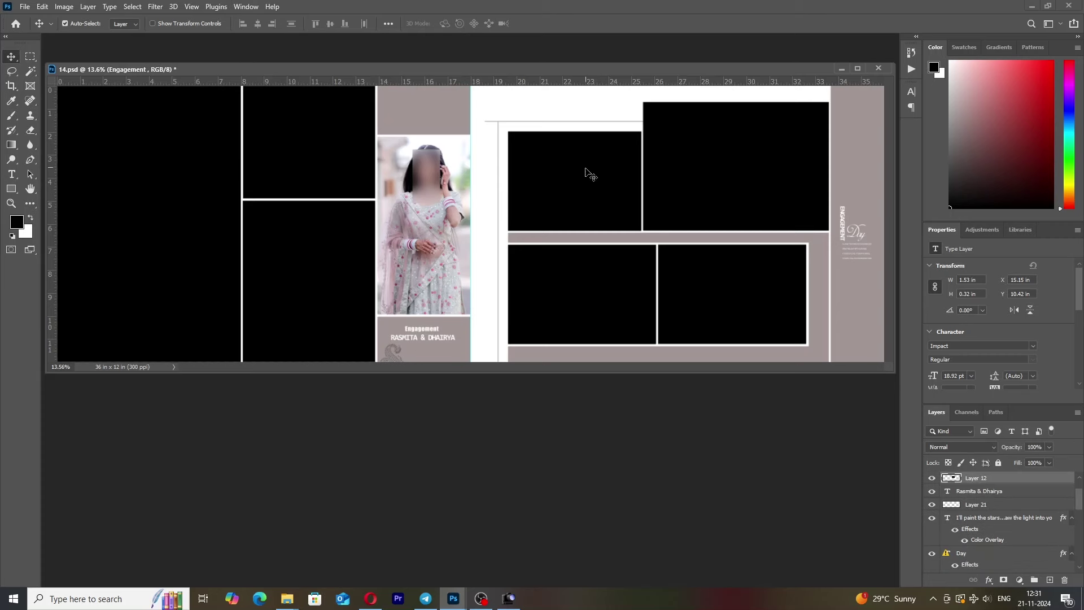
left_click(932, 479)
- Duplicate the frame layers including Layer 16, leaving the bottom-right box hidden
key("ctrl+j")
left_click(932, 479)
key("ctrl+v")
left_click(932, 479)
key("ctrl+j")
left_click(932, 479)
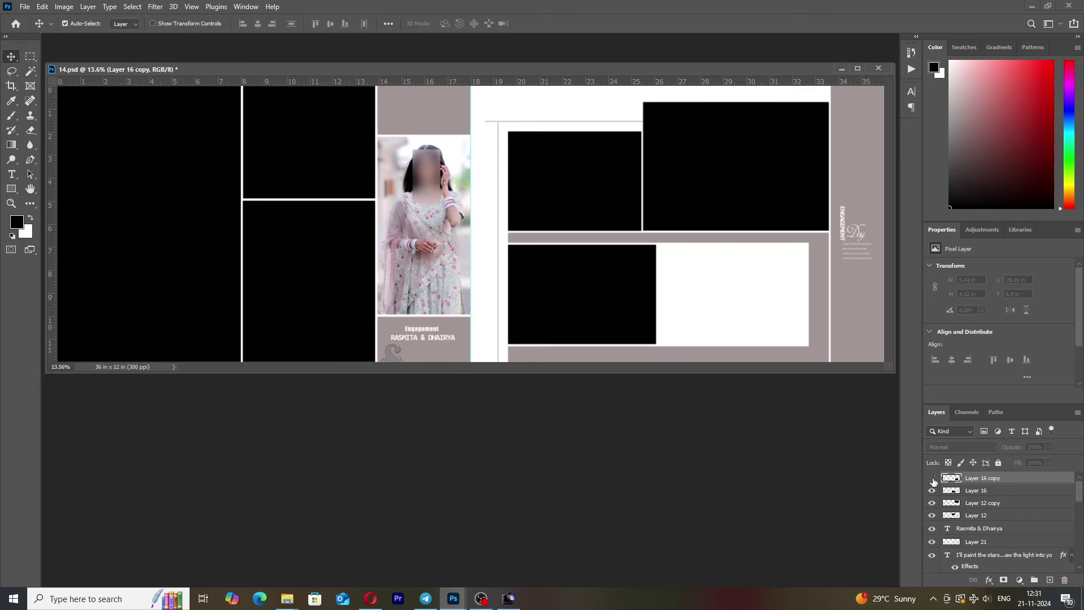
- Check the Engagement, Day and poem text layers, then minimize 14.psd
scroll(994, 520, "down", 3)
left_click(960, 544)
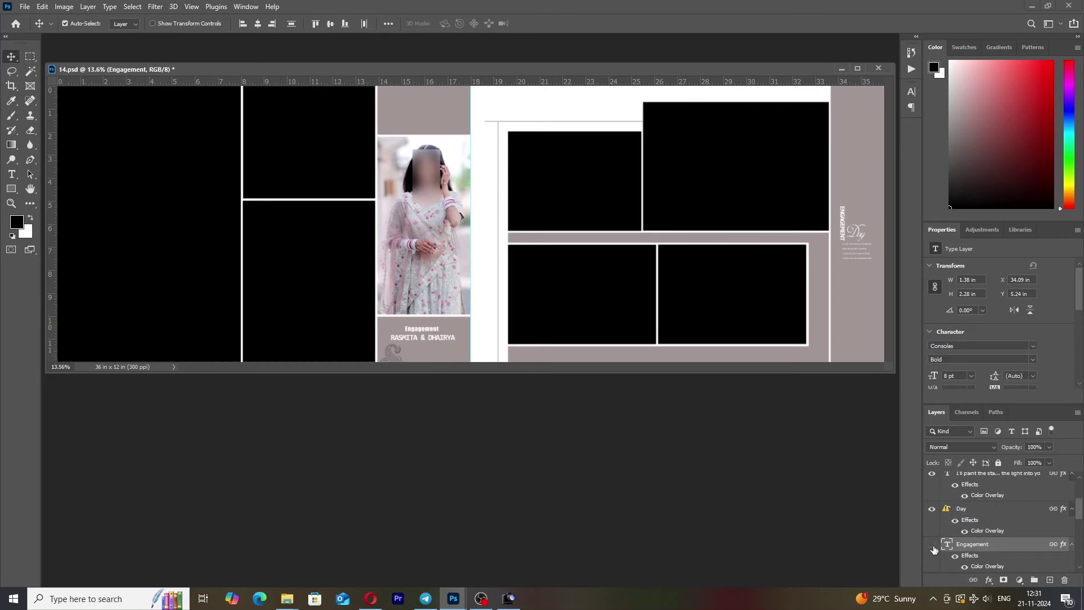
left_click(932, 544)
left_click(857, 232)
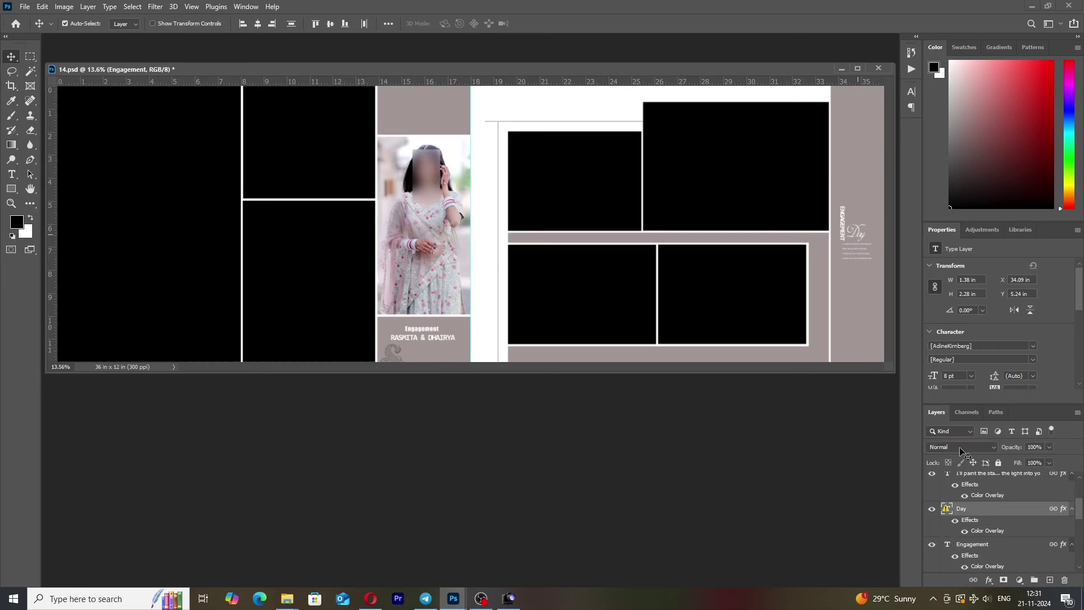
left_click(932, 509)
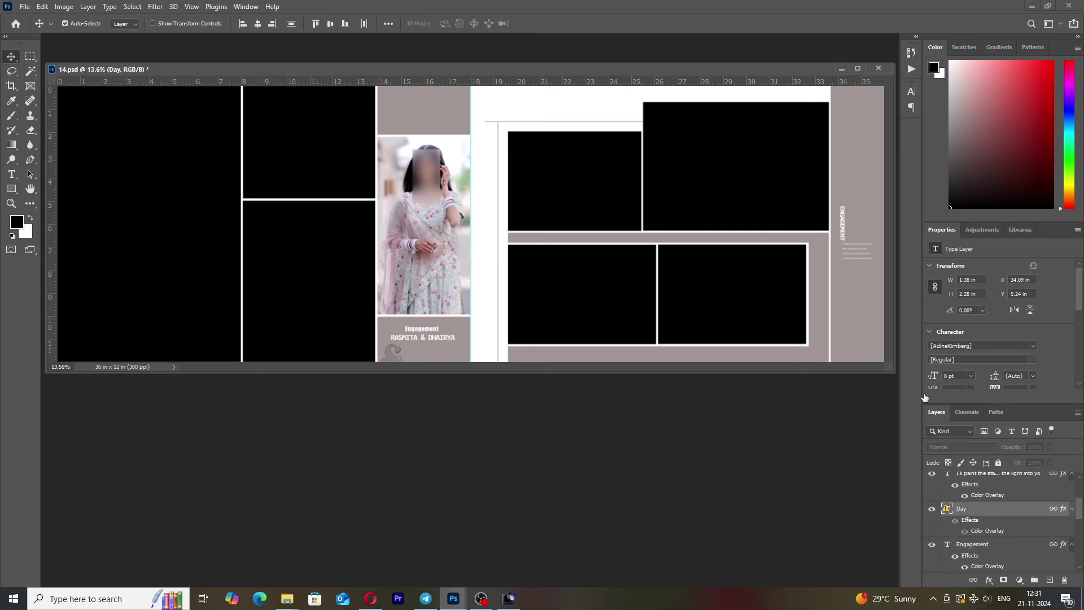
left_click(865, 248)
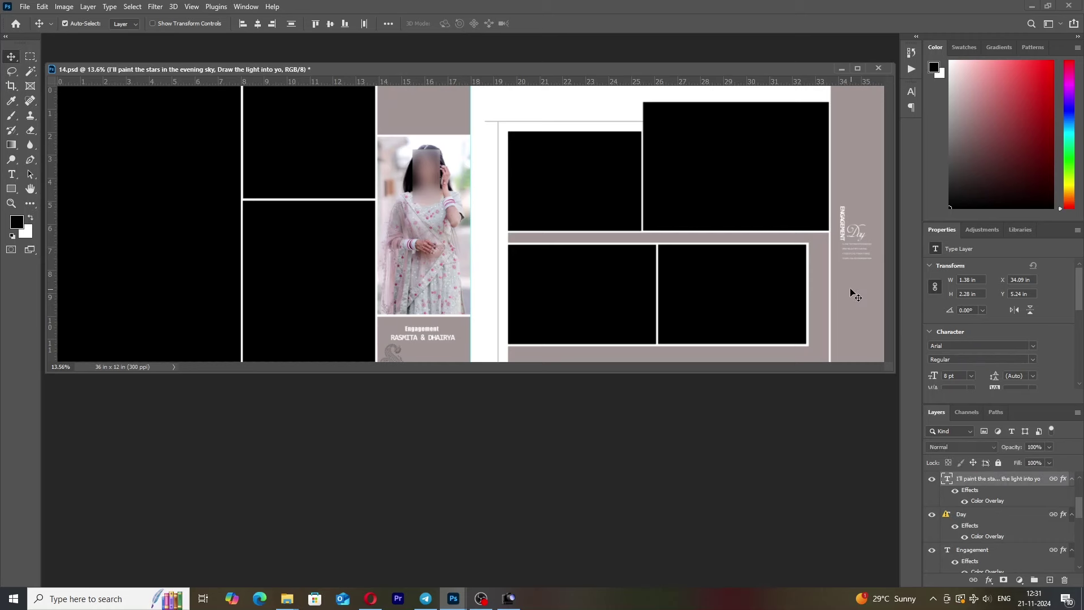
left_click(853, 294)
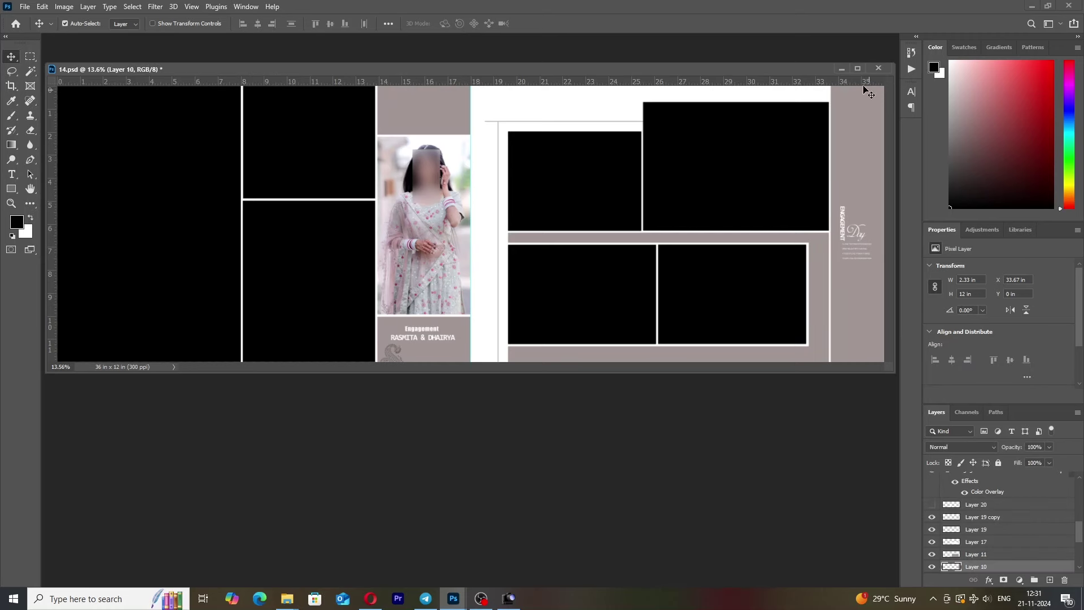
left_click(842, 69)
mouse_move(453, 599)
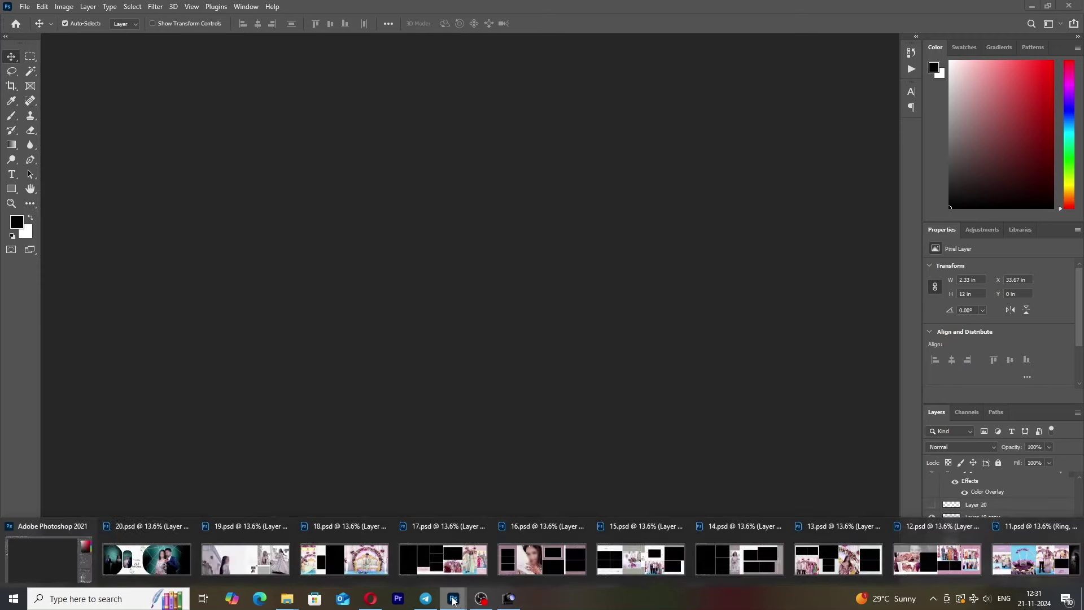
- Restore 15.psd and toggle the left-page photo boxes, quote text and ring-ceremony photo
left_click(640, 560)
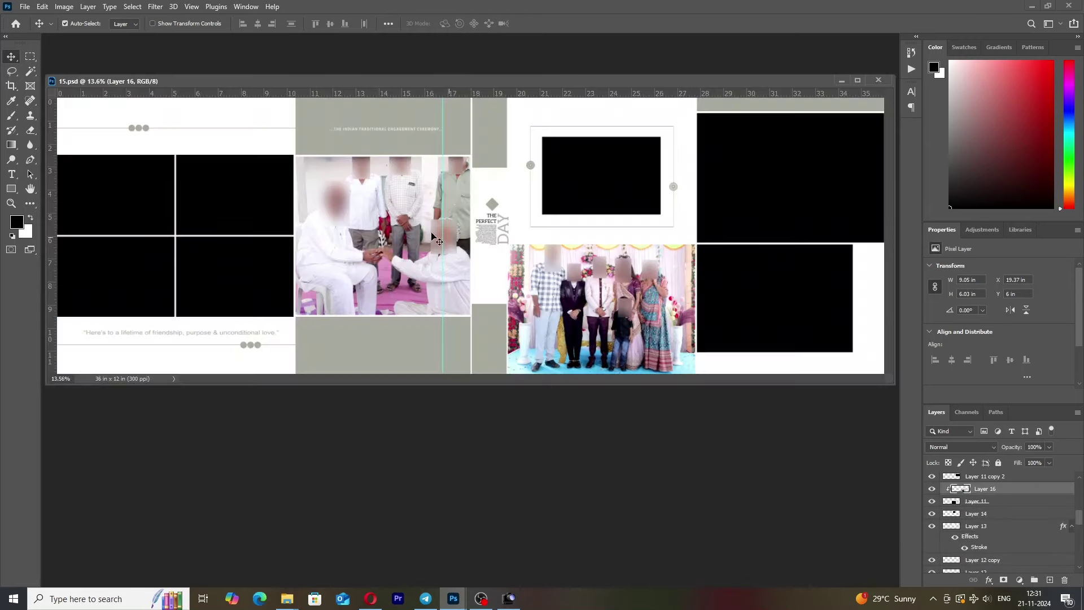
right_click(435, 237)
left_click(111, 201)
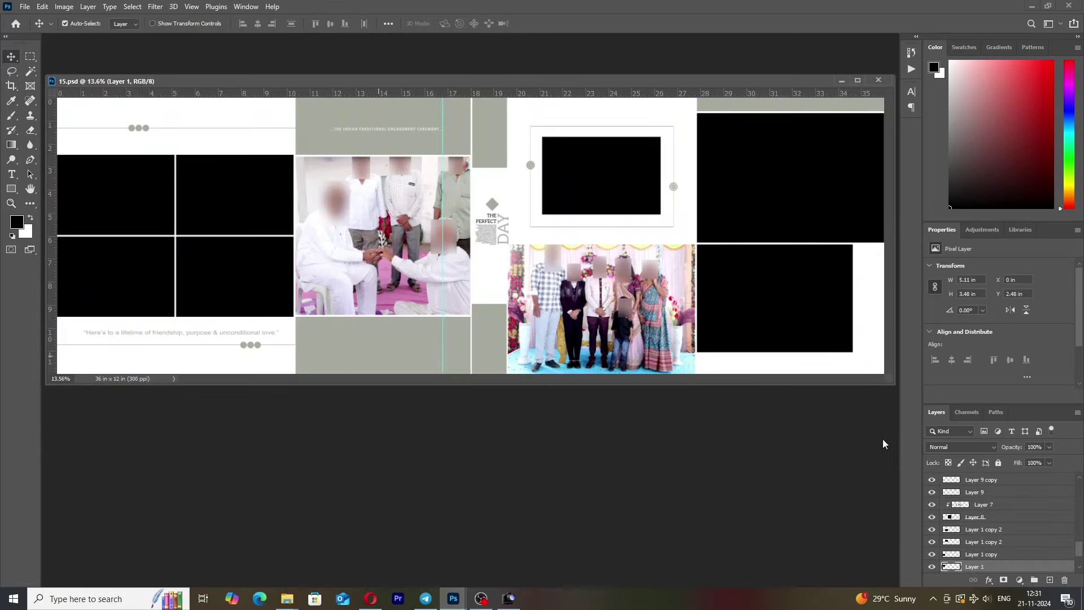
left_click(261, 210)
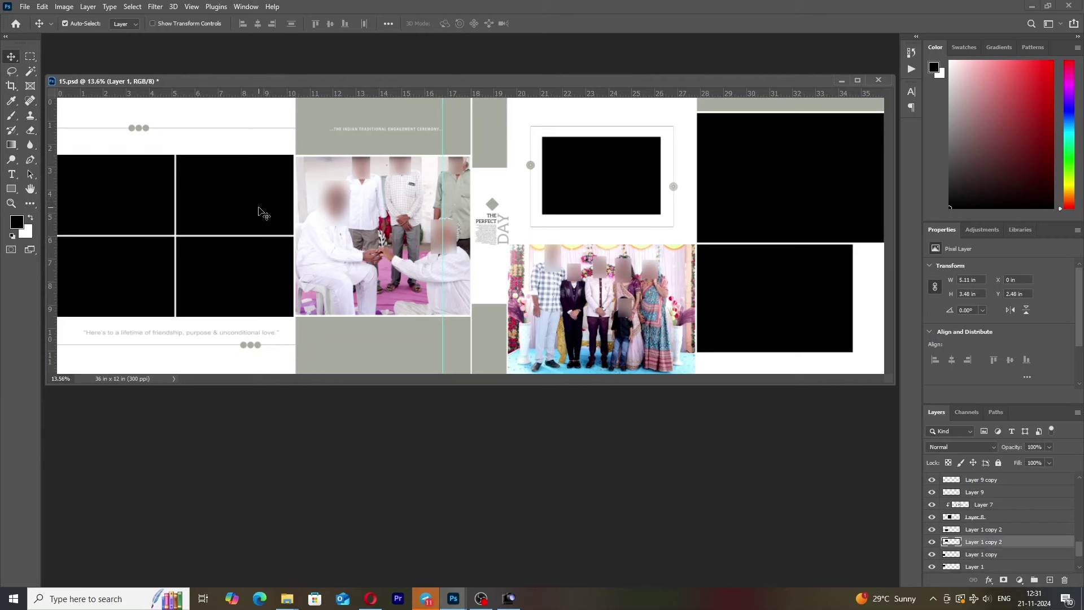
left_click(148, 260)
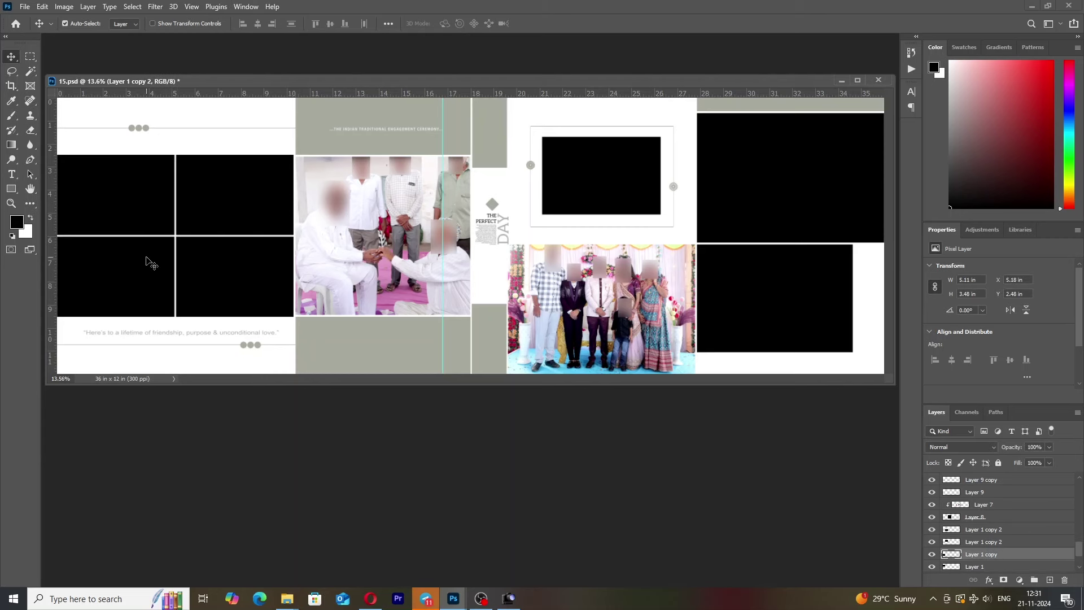
left_click(932, 554)
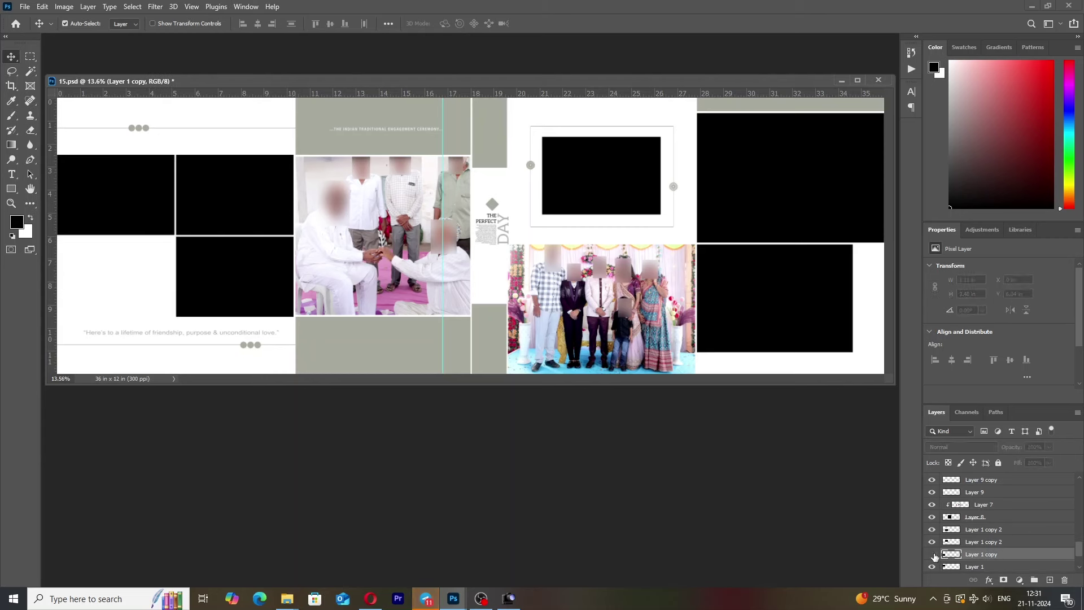
left_click(259, 266)
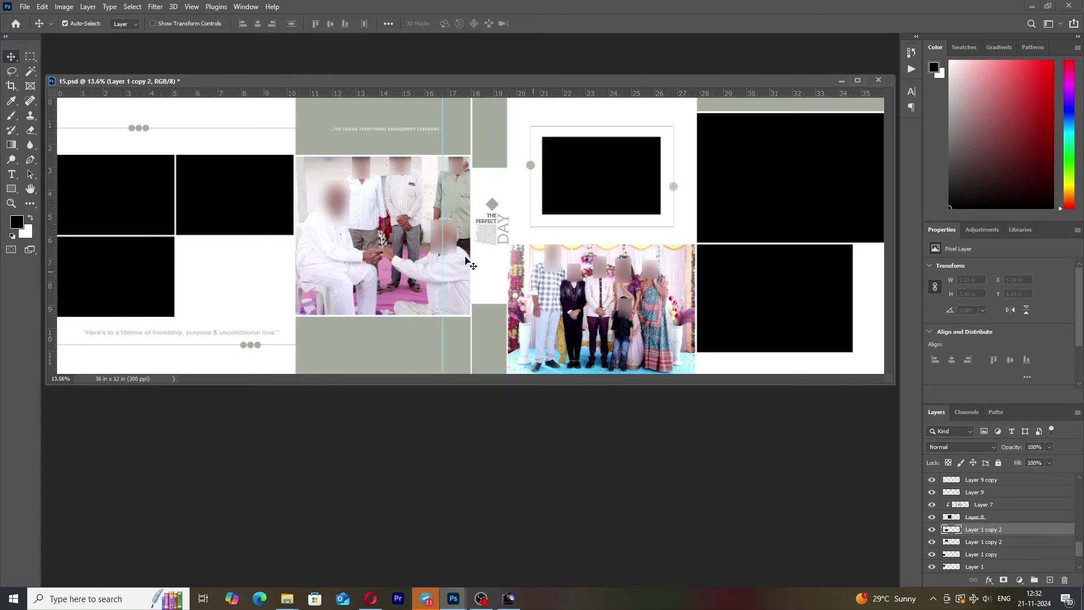
left_click(90, 336)
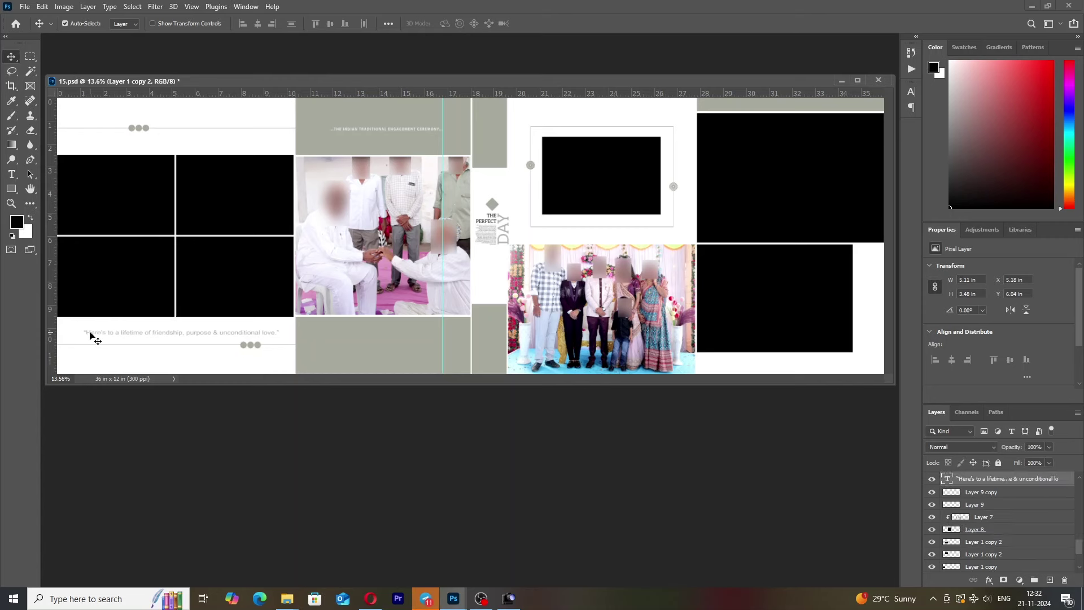
left_click(932, 479)
left_click(963, 518)
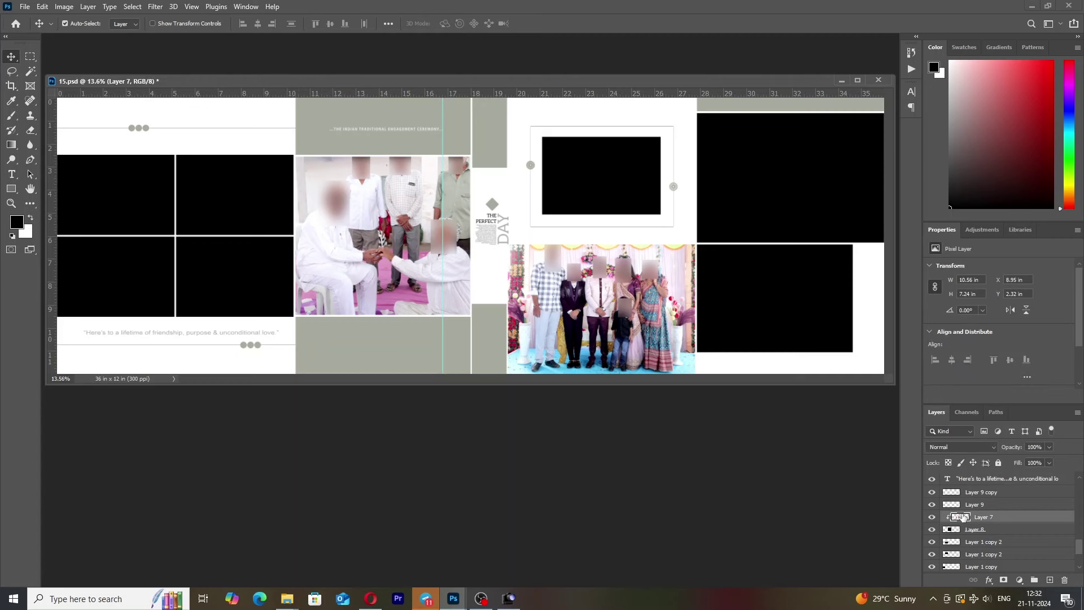
left_click(932, 518)
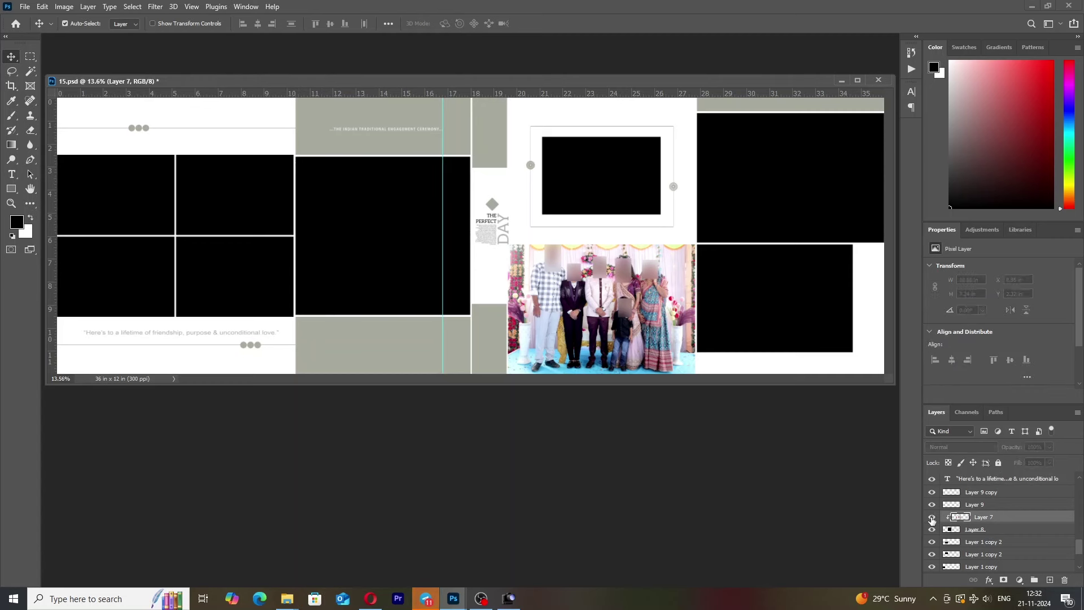
- Toggle the engagement-ceremony heading, right-page black frames and group photo, then minimise 15.psd
left_click(395, 135)
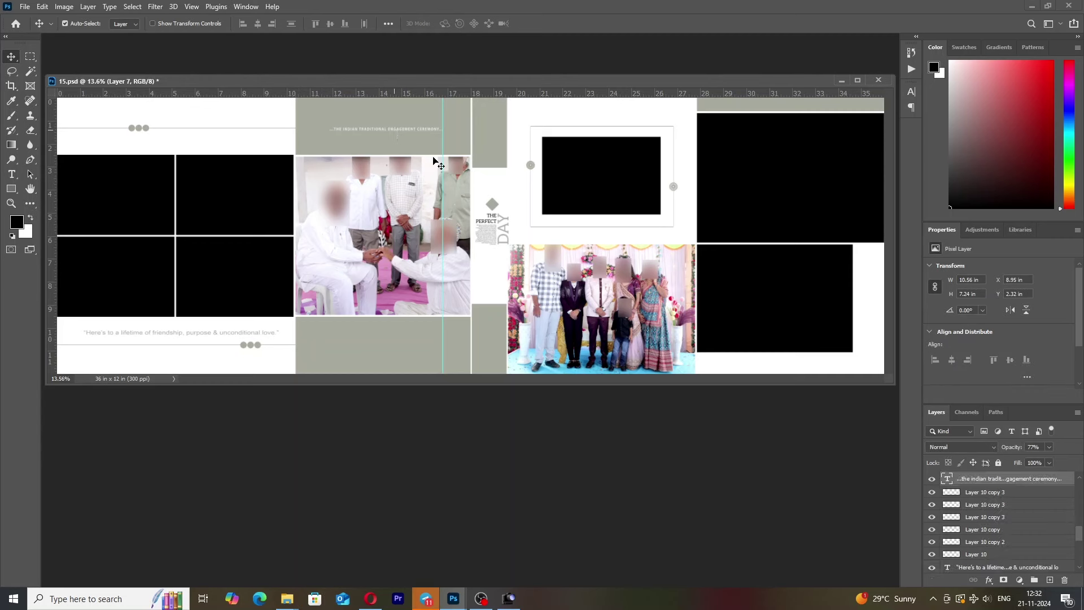
left_click(597, 151)
left_click(932, 479)
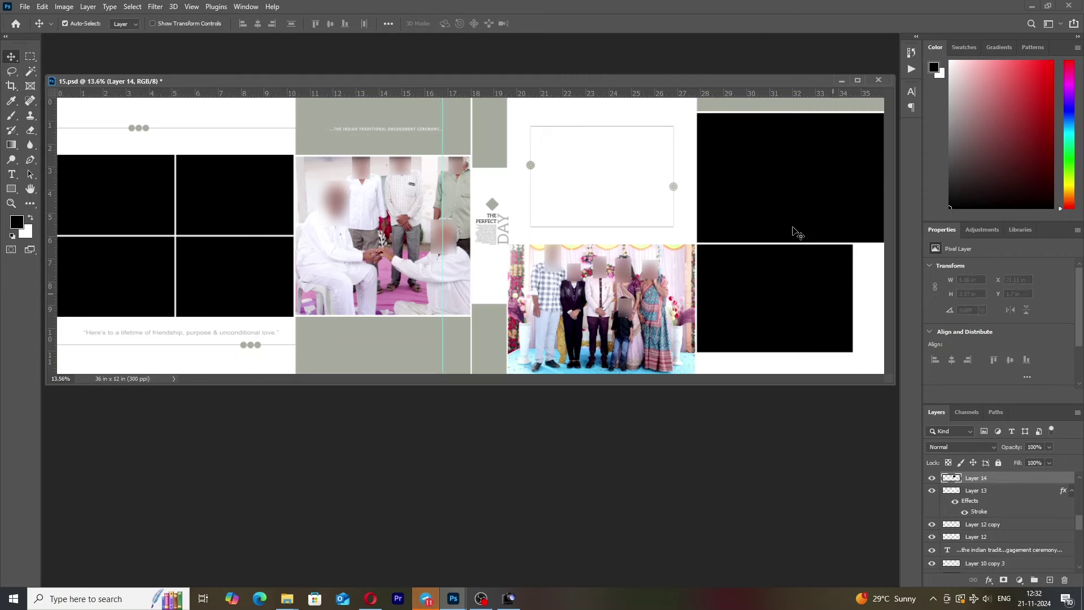
left_click(795, 224)
left_click(932, 479)
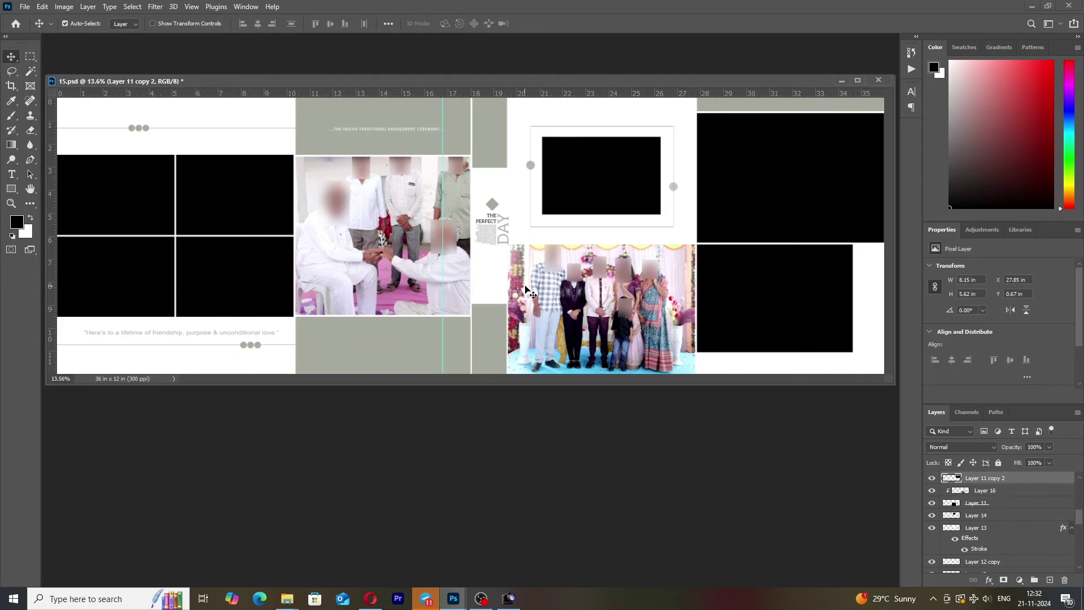
left_click(573, 303)
left_click(932, 491)
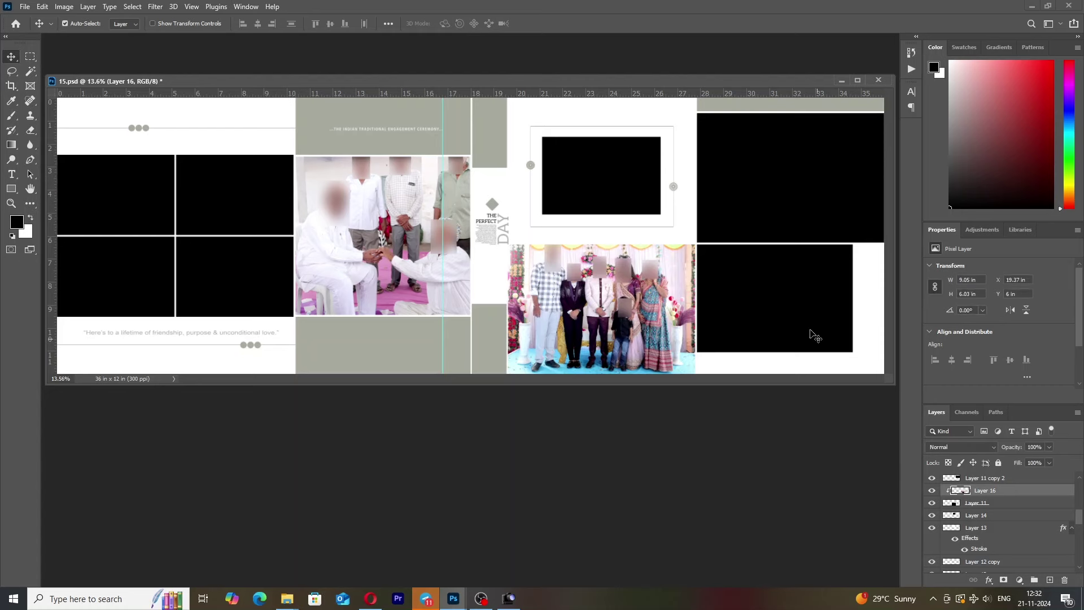
left_click(801, 312)
left_click(932, 479)
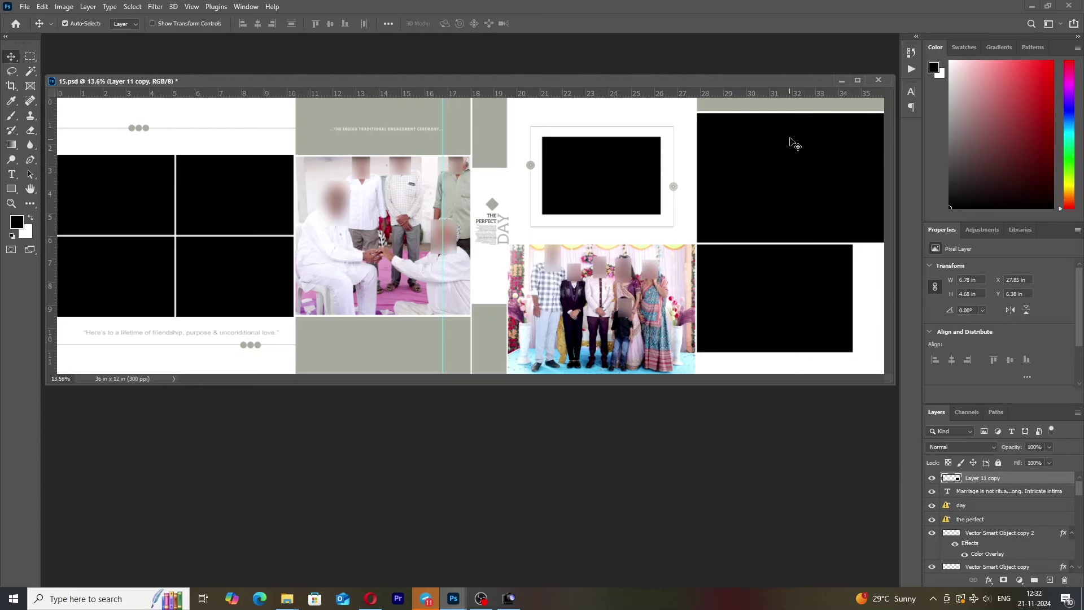
left_click(843, 82)
mouse_move(453, 598)
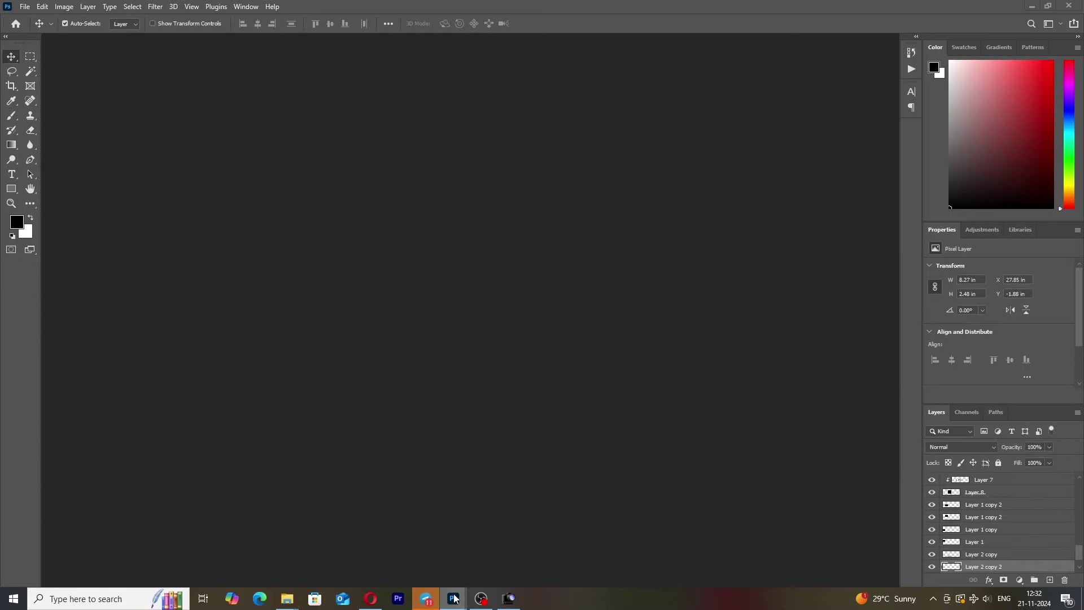
- Bring up 16.psd, fit it on screen, and select the Layer 5 photo box
left_click(542, 556)
key("z")
right_click(339, 198)
left_click(351, 208)
key("v")
left_click(145, 150)
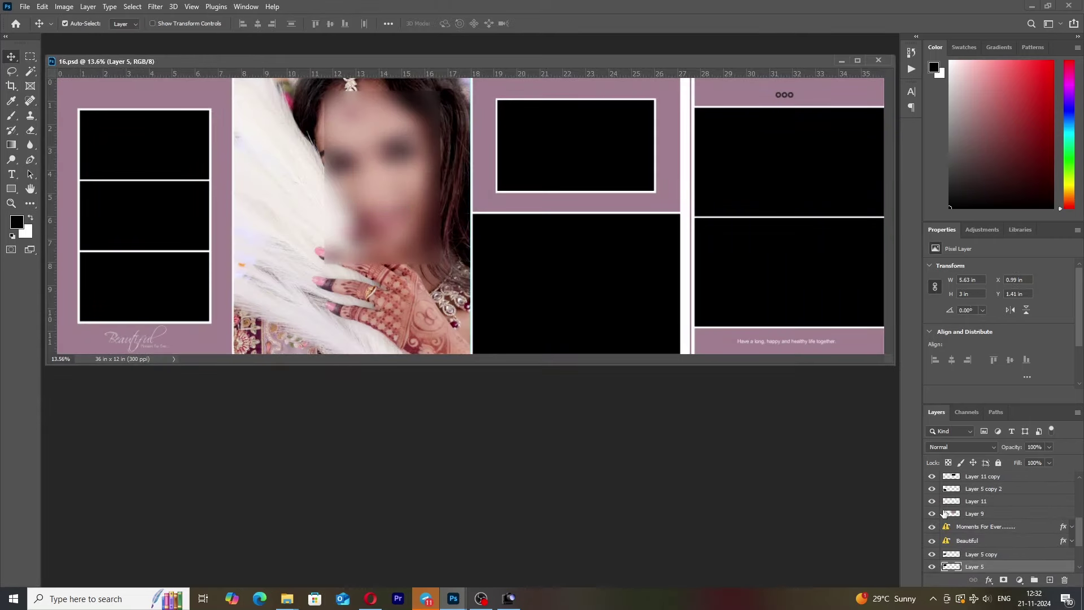
- Hide and reshow the left-page frames and portrait photo to check their slots
left_click(932, 555)
left_click(932, 555)
left_click(932, 567)
left_click(992, 553)
left_click(932, 554)
left_click(186, 263)
left_click(932, 488)
left_click(356, 173)
left_click(933, 566)
- Check the top-middle frame, duplicate Layer 16 down to y 6.08 in, then minimise 16.psd
left_click(576, 176)
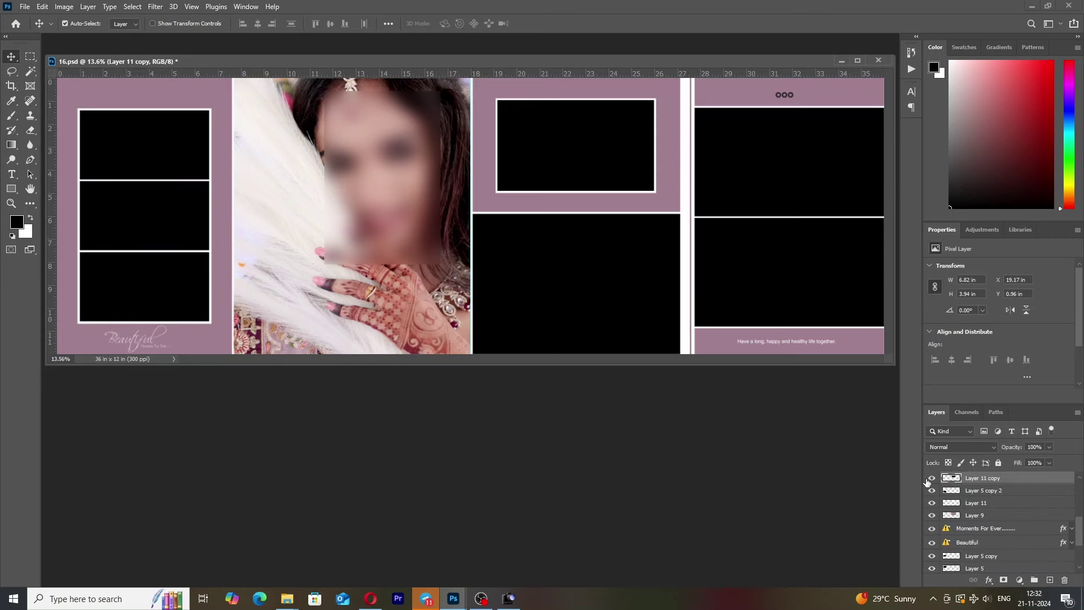
left_click(932, 478)
left_click(933, 478)
left_click(646, 298)
left_click(932, 478)
left_click(932, 478)
left_click(856, 168)
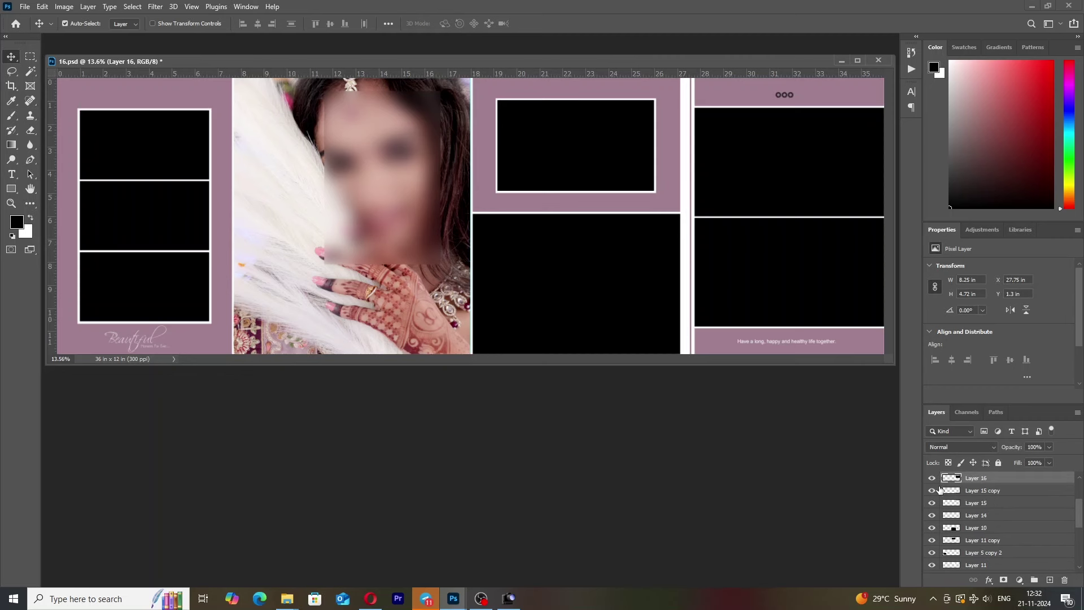
left_click_drag(765, 157, 765, 266)
left_click(932, 480)
left_click(842, 61)
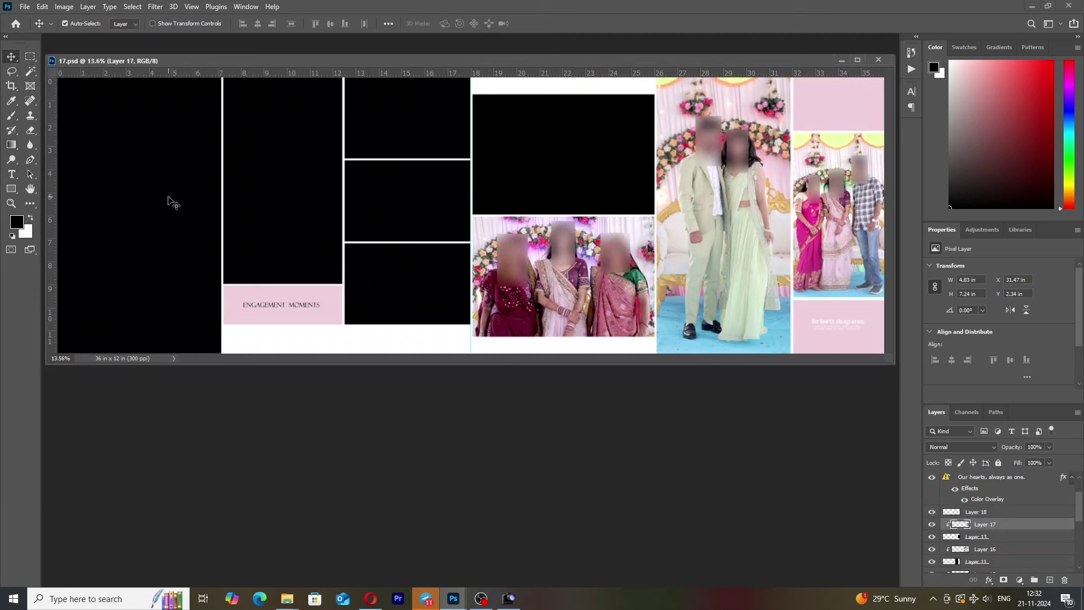
- Restore 17.psd and toggle the large left placeholder, Layer 2 box and top-middle box
left_click(177, 209)
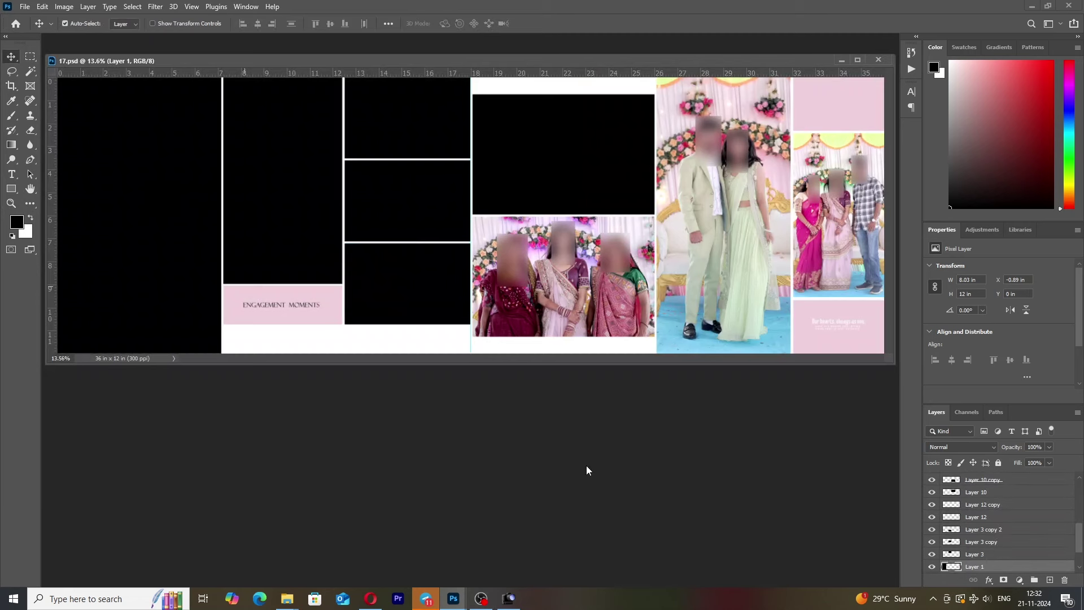
left_click(933, 566)
left_click(326, 185)
left_click(932, 567)
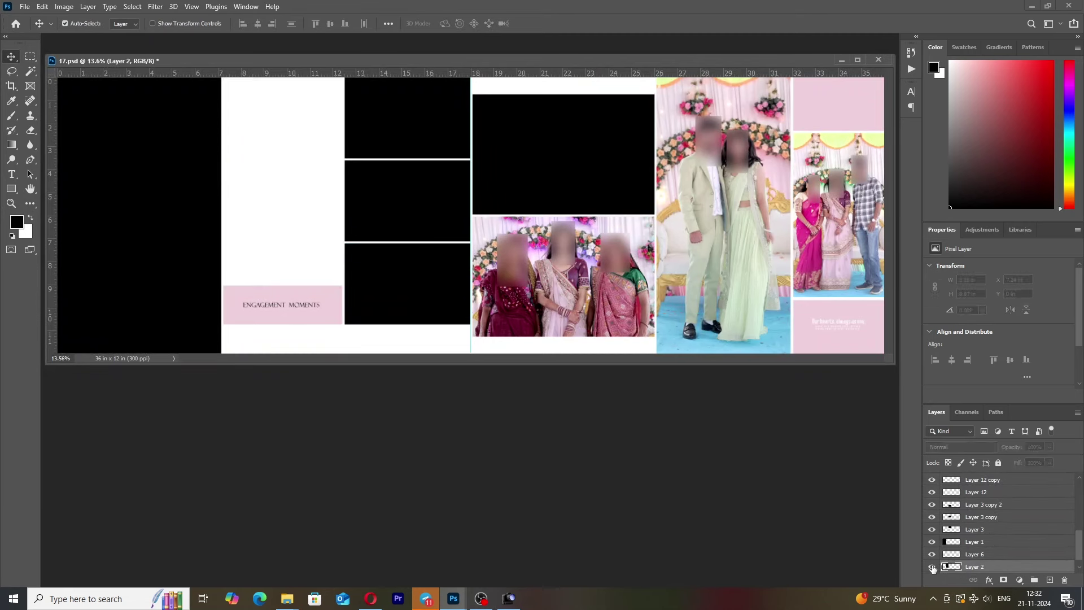
left_click(431, 135)
left_click(932, 530)
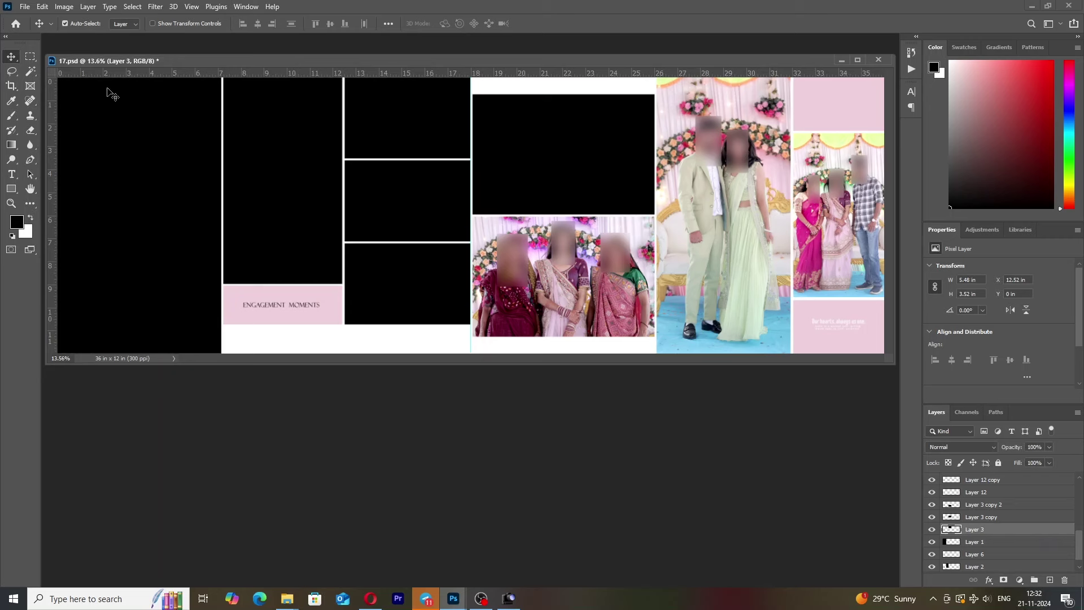
- Toggle the middle, bottom-middle and top black boxes and the group photo
left_click(366, 186)
left_click(932, 517)
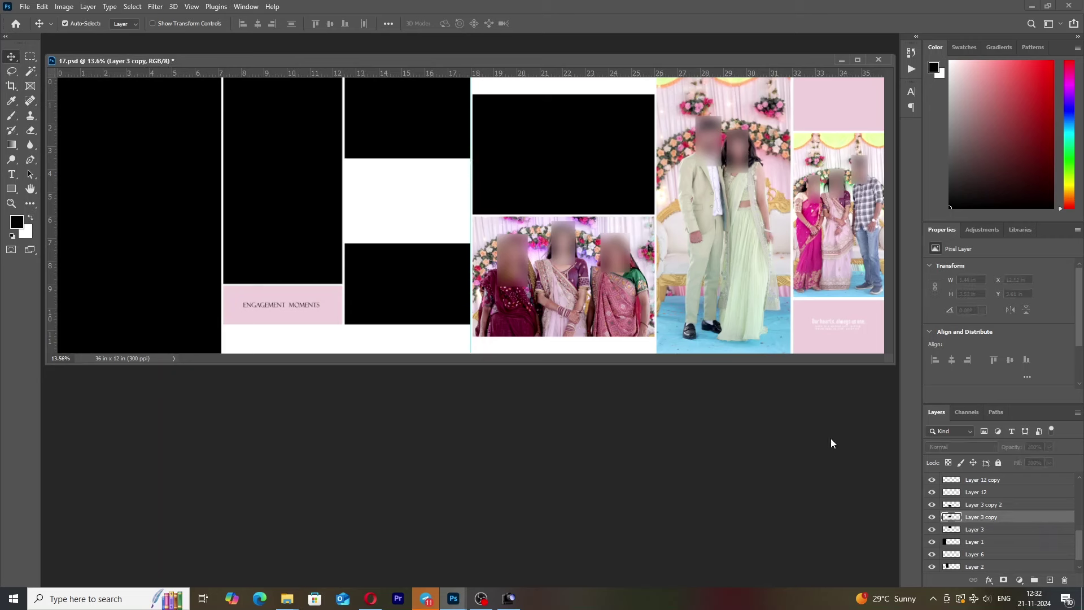
left_click(435, 282)
left_click(932, 506)
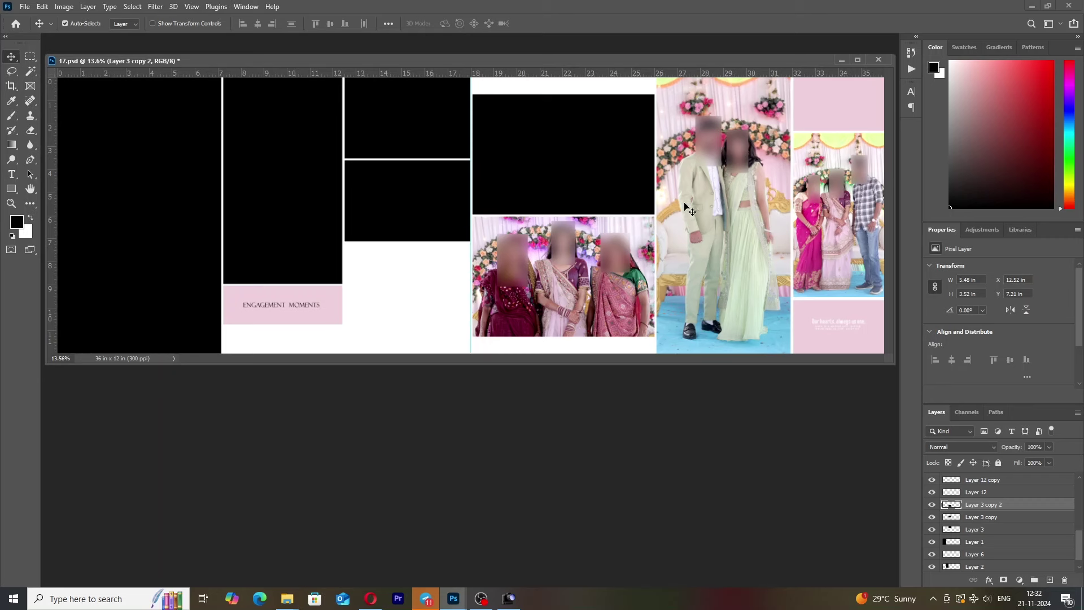
left_click(722, 291)
left_click(932, 478)
key("ctrl+j")
left_click(932, 478)
key("ctrl+j")
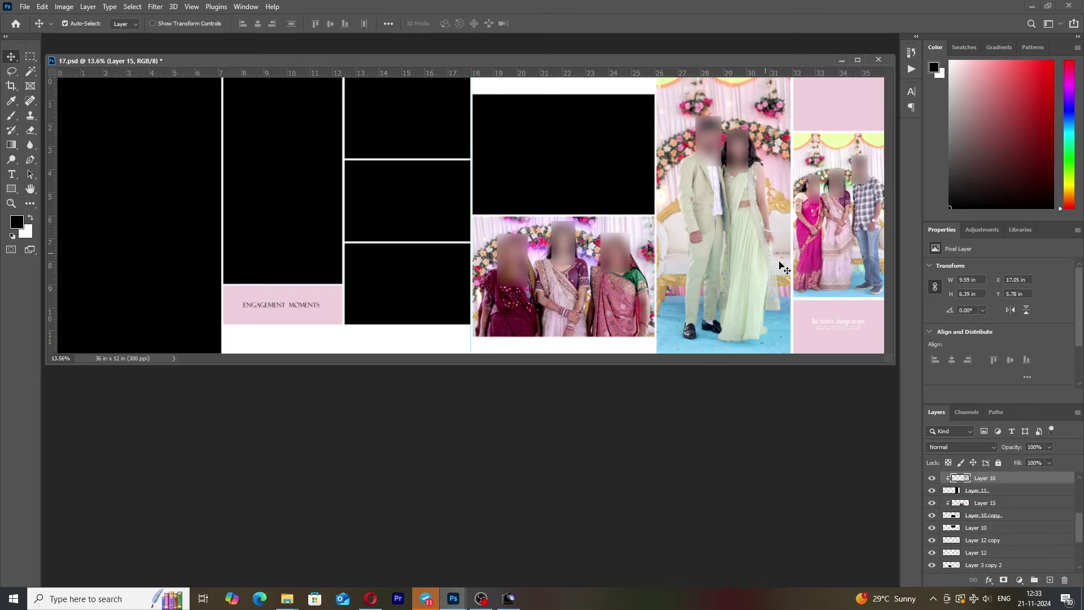
- Hide the couple photo to reveal its slot, close Layer Style, check Layer 17, minimise 17.psd
left_click(932, 479)
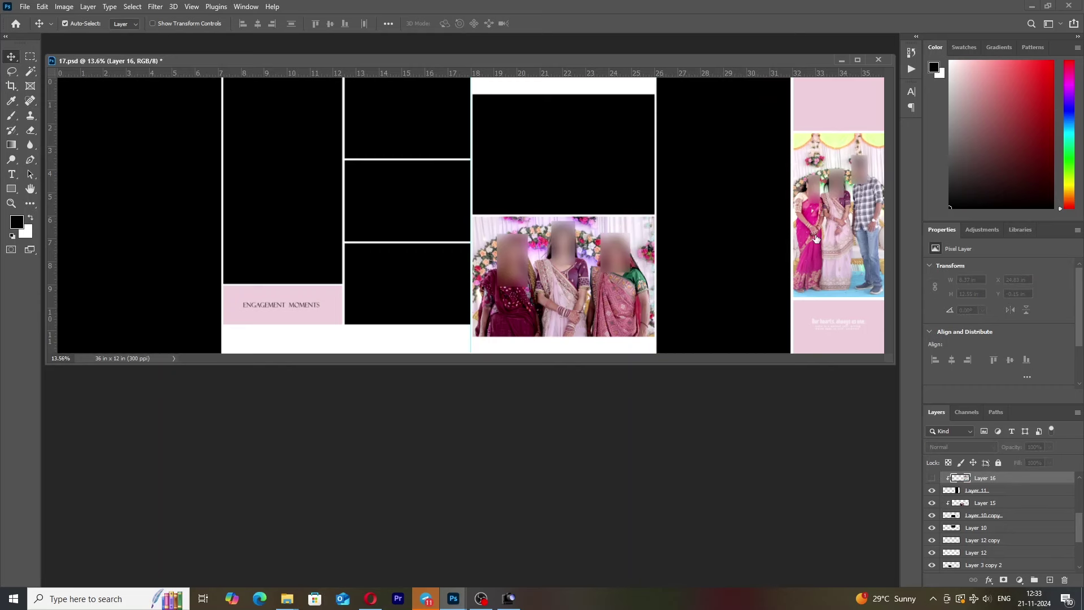
left_click(1067, 354)
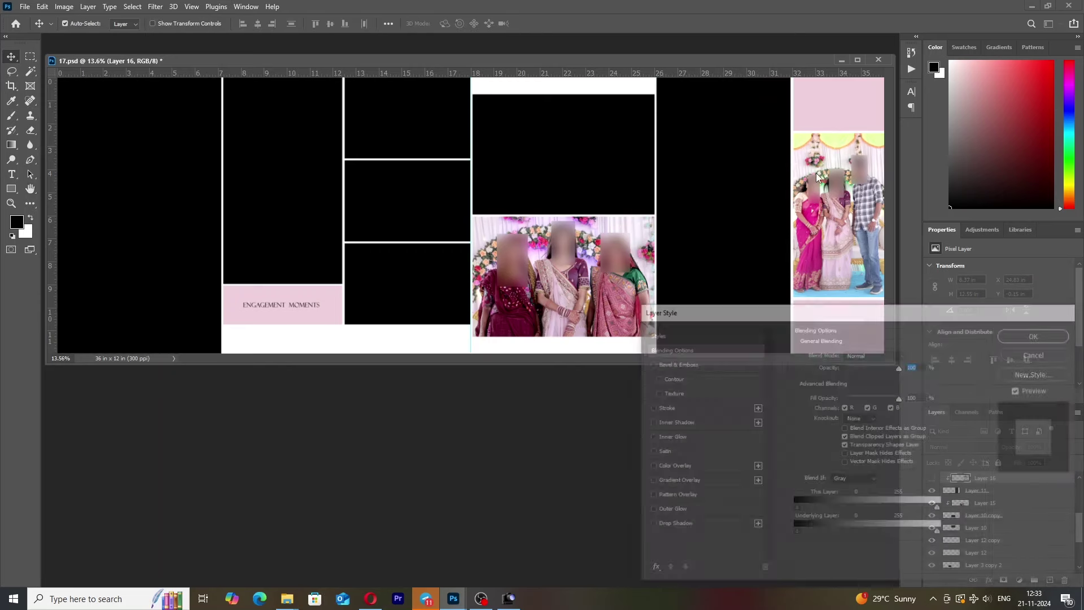
left_click(932, 479)
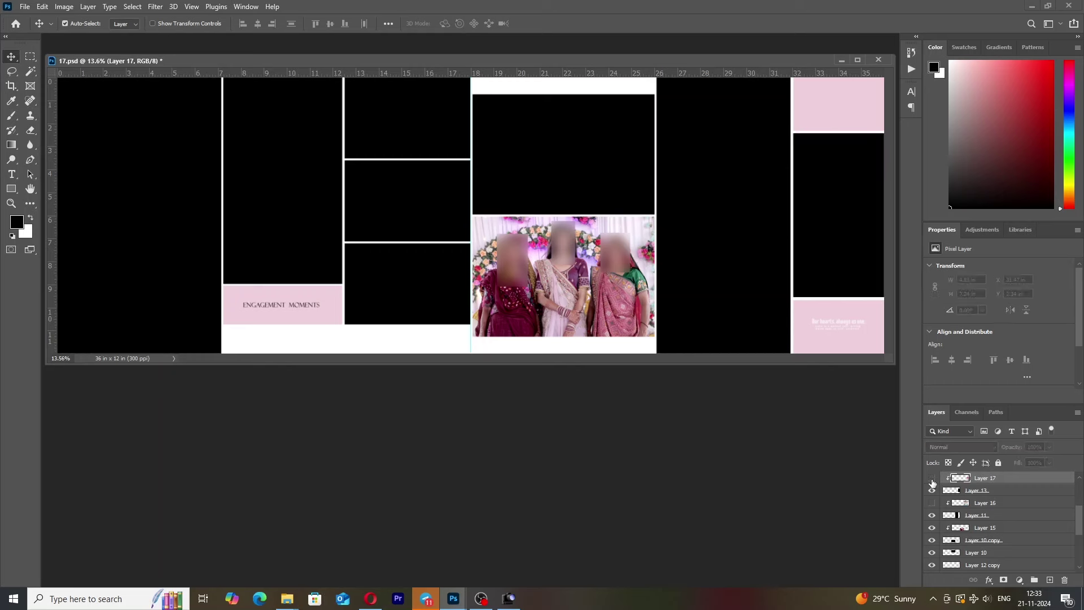
left_click(841, 60)
mouse_move(453, 598)
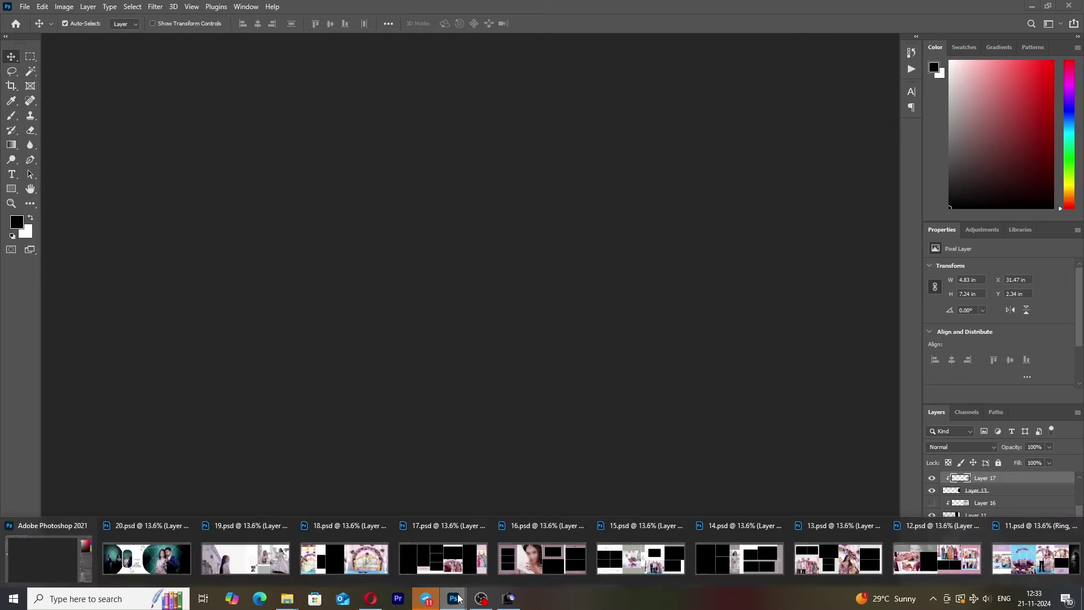
- On 18.psd, toggle the left photo, Layer 6 copy, black block and right photo, then minimise
left_click(344, 559)
key("z")
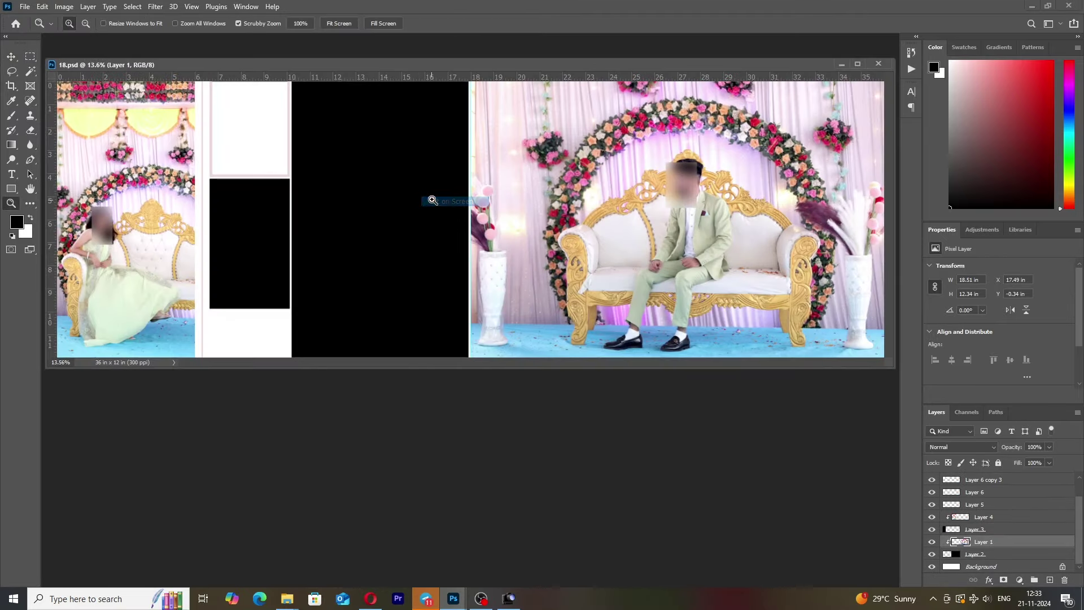
key("v")
key("alt+bracketright")
key("alt+bracketright")
left_click(933, 521)
left_click(266, 218)
left_click(932, 478)
left_click(412, 206)
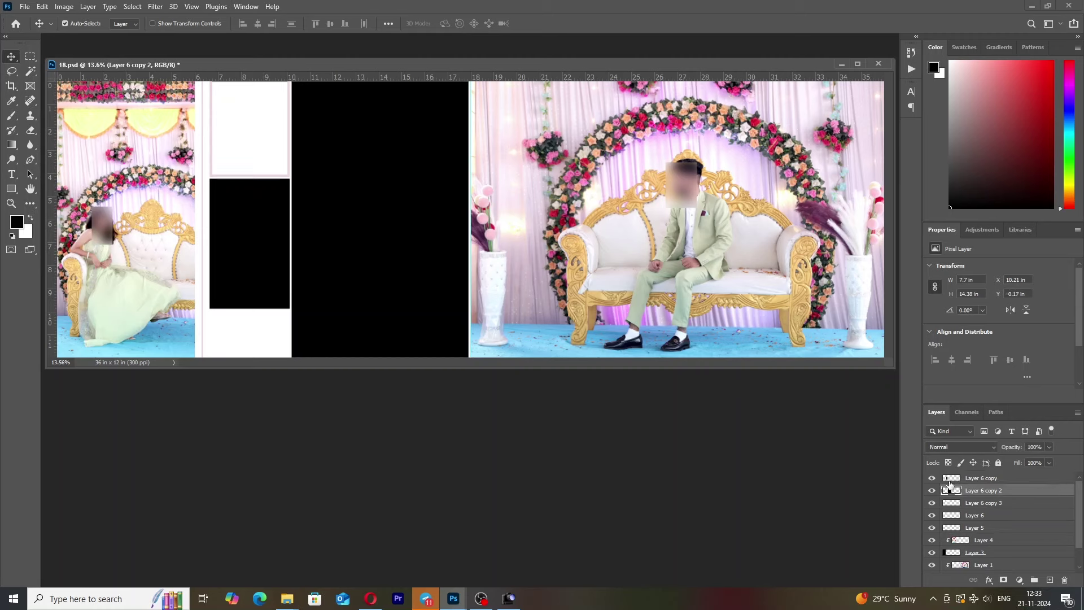
left_click(933, 490)
key("alt+comma")
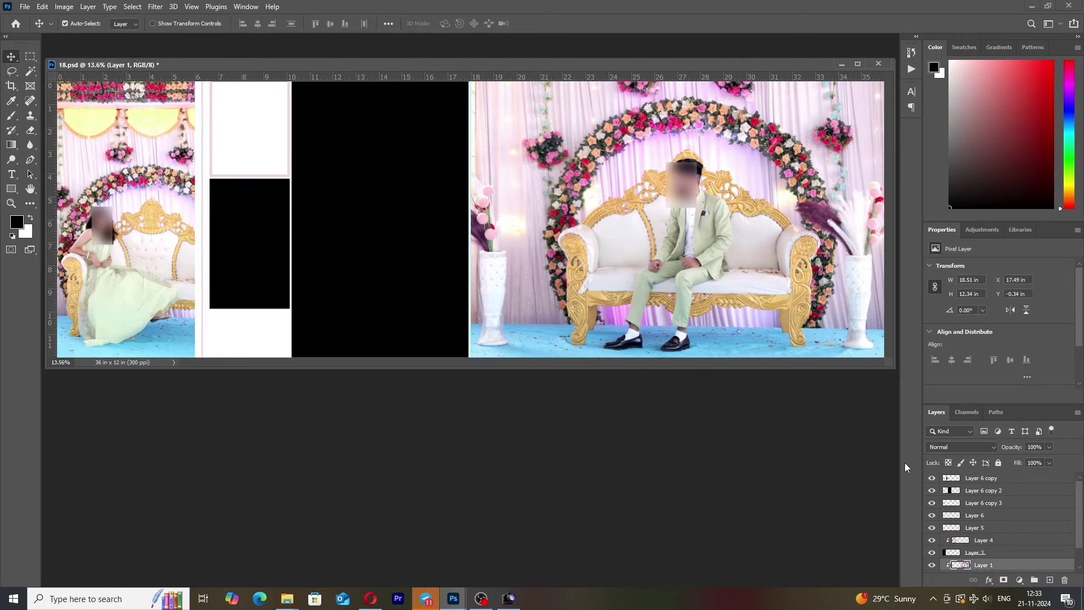
left_click(932, 565)
left_click(841, 65)
mouse_move(453, 598)
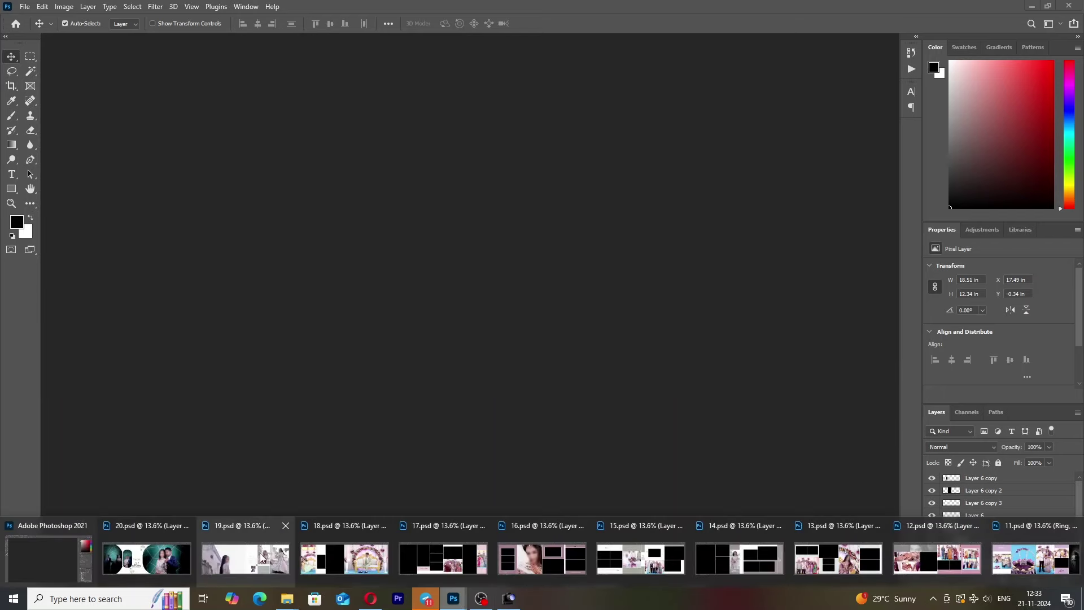
- On 19.psd, toggle the left, middle and right photos to reveal slots, then minimise
left_click(262, 558)
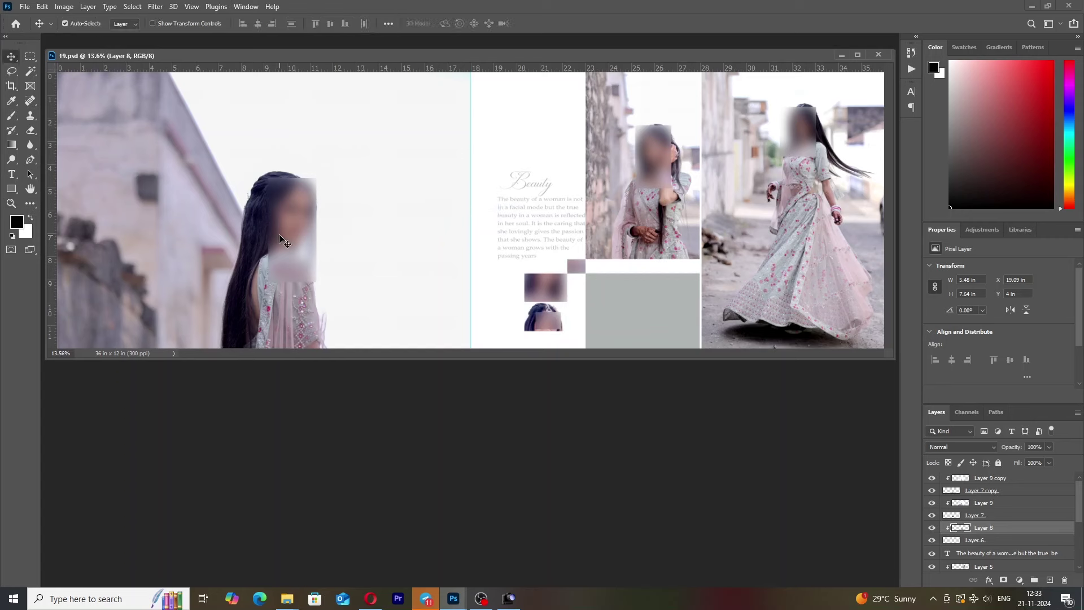
left_click(282, 241)
left_click(932, 567)
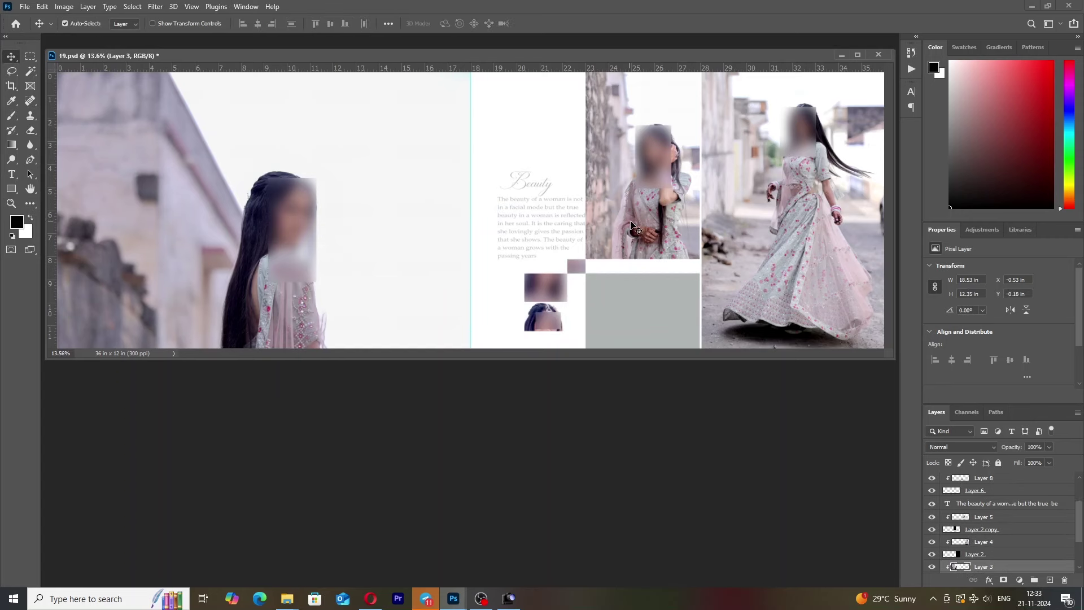
left_click(641, 228)
left_click(932, 517)
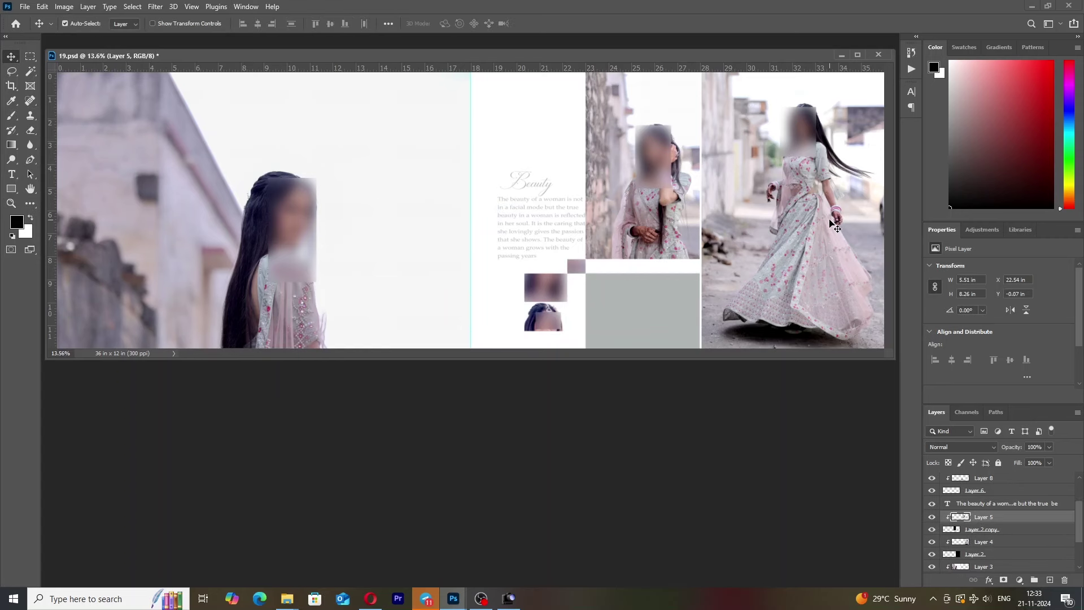
left_click(984, 542)
left_click(932, 541)
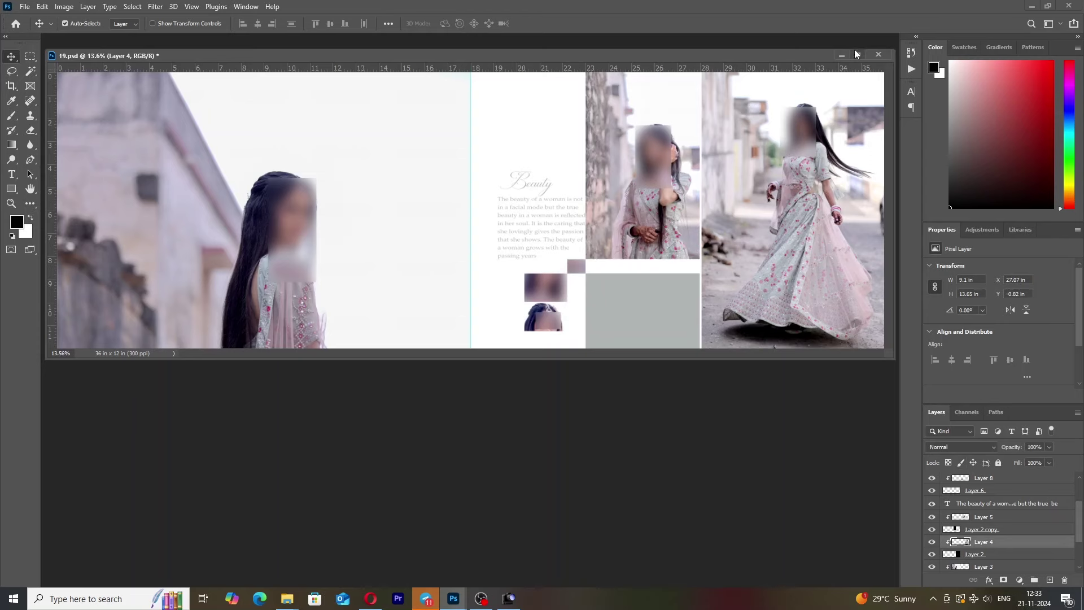
left_click(841, 55)
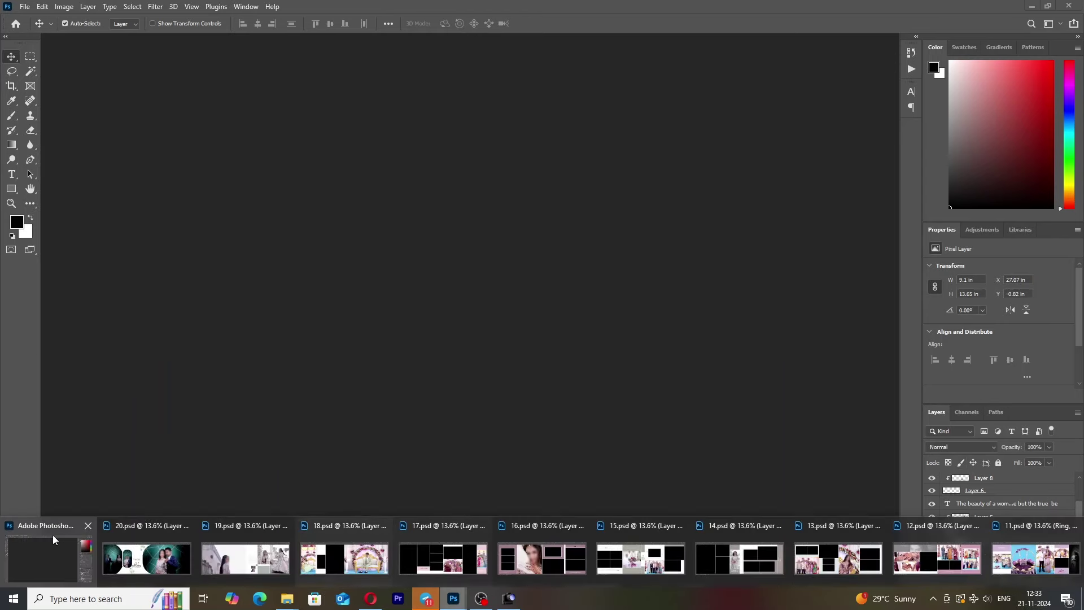
- Bring up 20.psd and toggle its left photo layer to check the slot
left_click(53, 534)
key("z")
key("v")
right_click(406, 225)
left_click(434, 232)
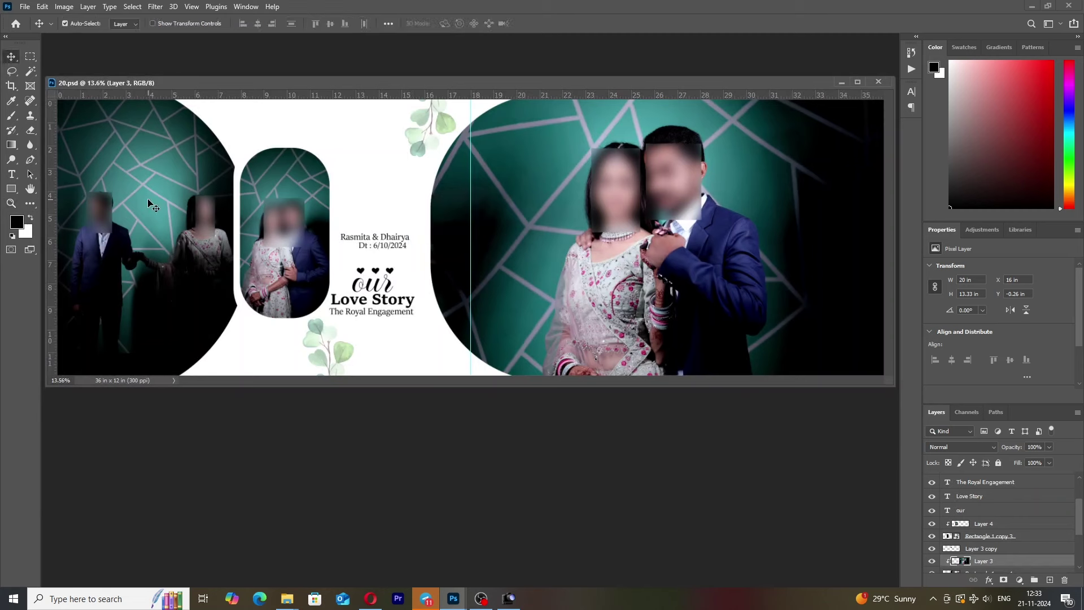
left_click(932, 567)
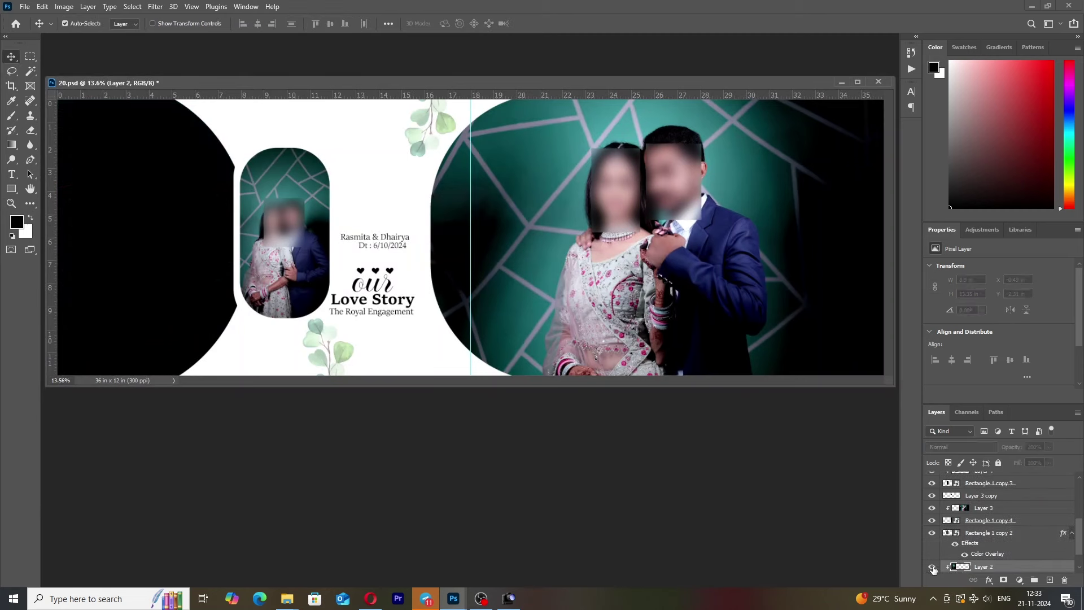
- Toggle the oval photo, large right photo, leaf and couple names text, then minimise 20.psd
left_click(933, 479)
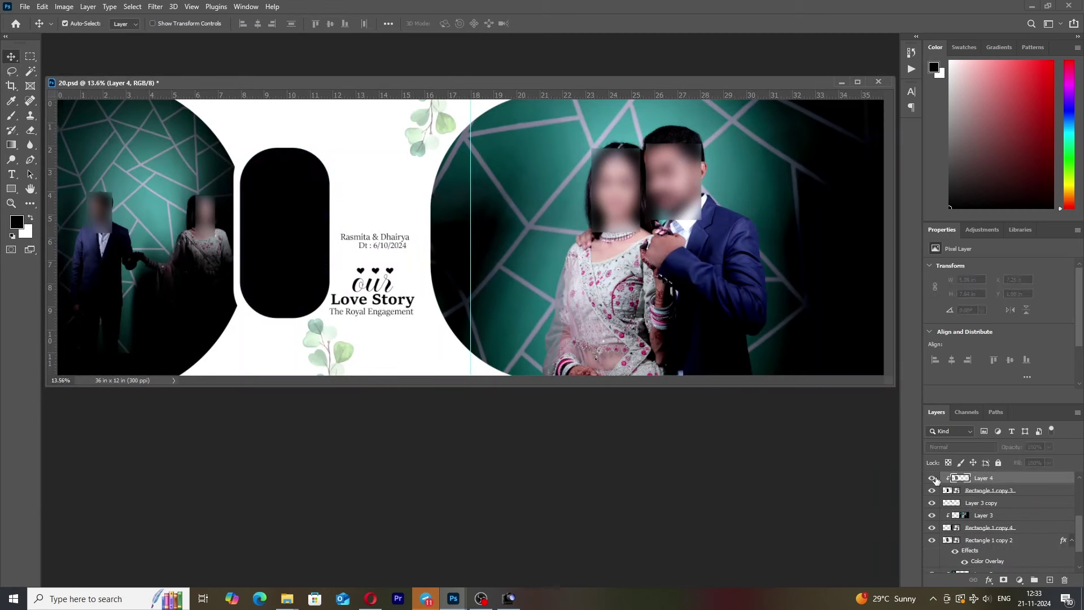
left_click(680, 215)
left_click(933, 515)
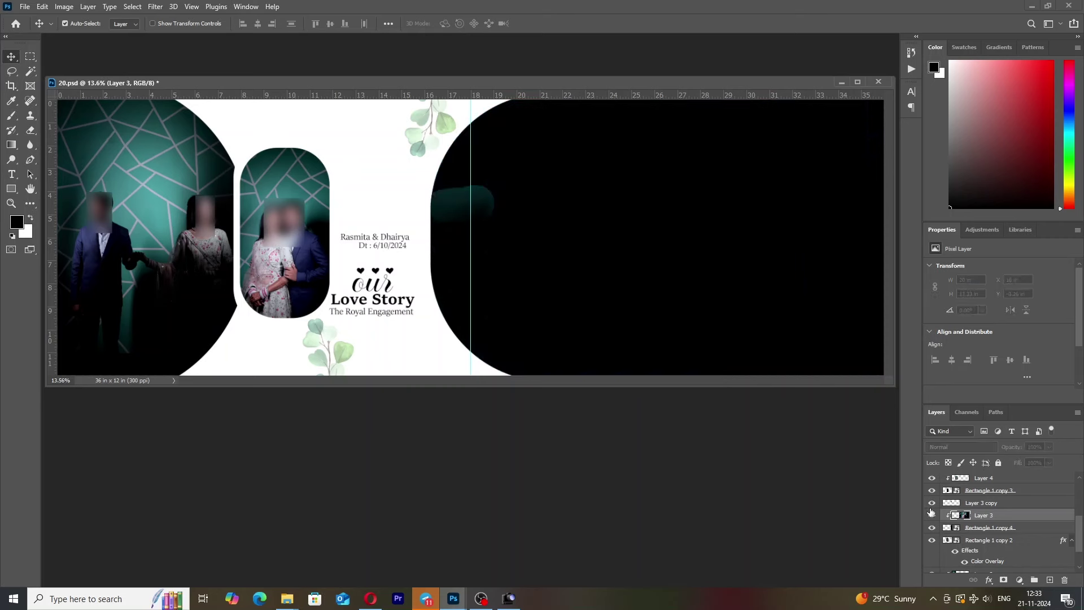
left_click(443, 129)
left_click(933, 478)
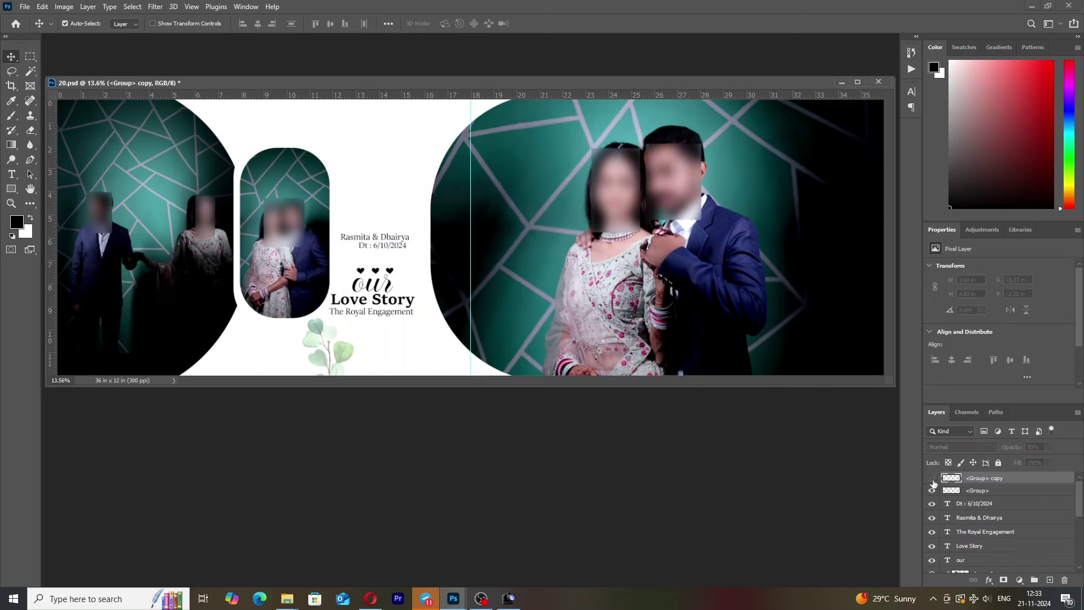
left_click(375, 236)
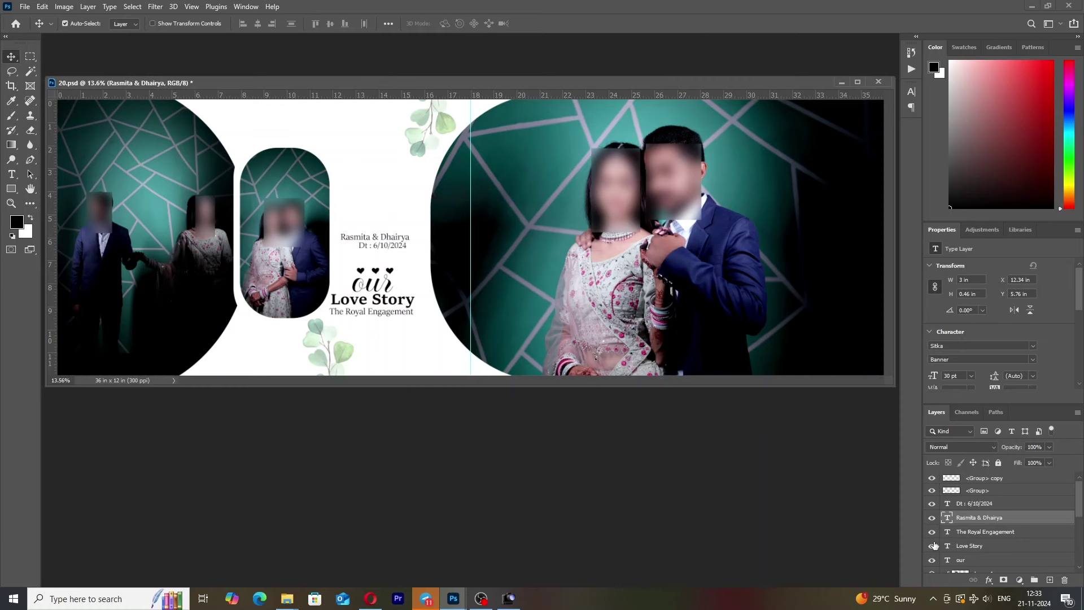
left_click(932, 518)
key("ctrl+z")
left_click(842, 82)
mouse_move(453, 598)
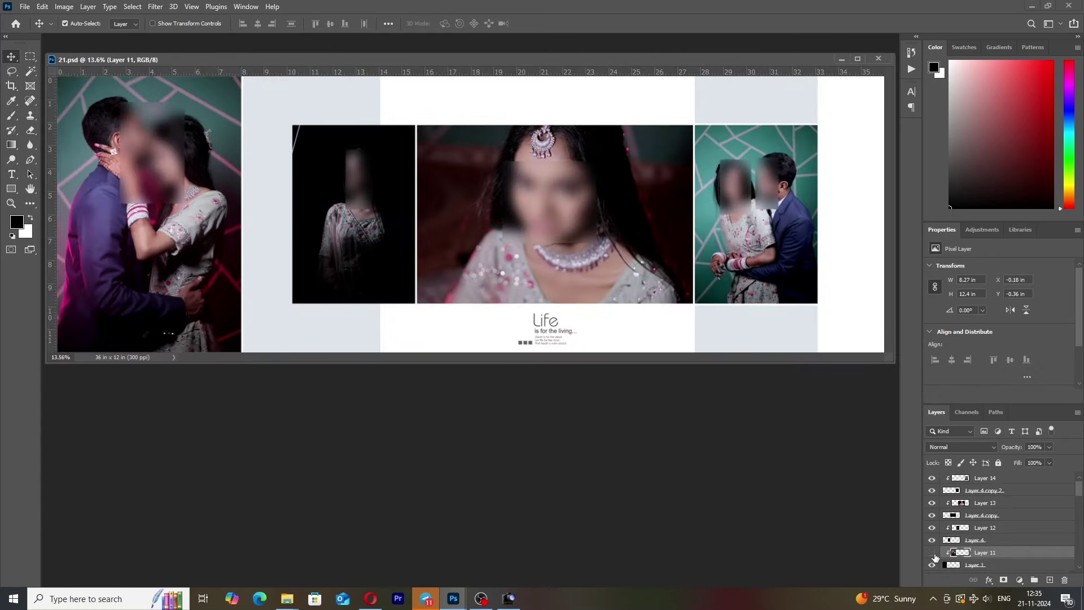
- On 21.psd, toggle Layers 11 to 14, select the Life text, and minimise the page
left_click(932, 552)
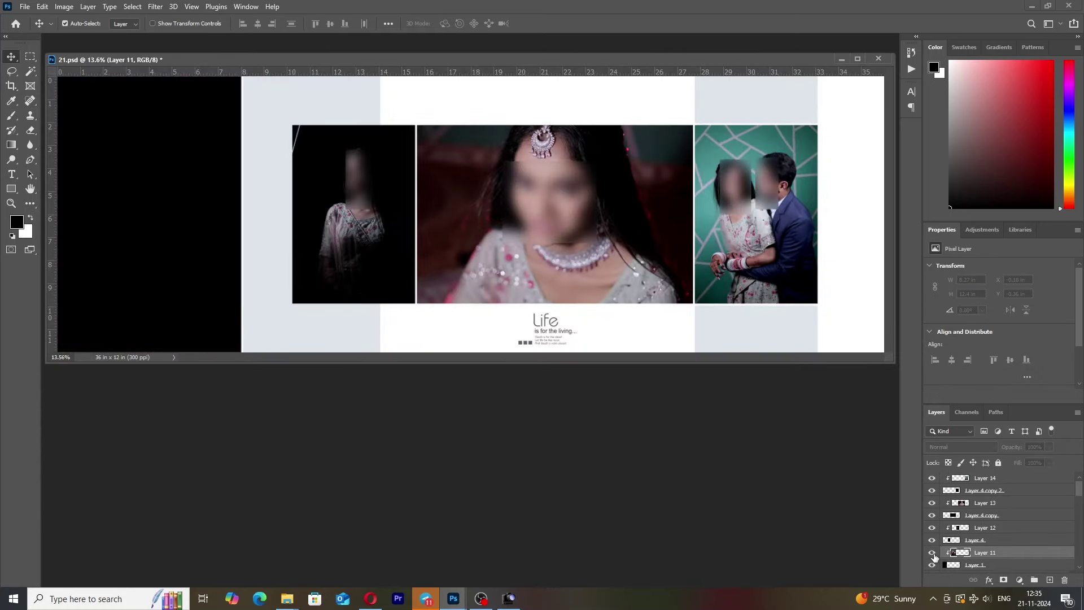
left_click(960, 527)
left_click(932, 528)
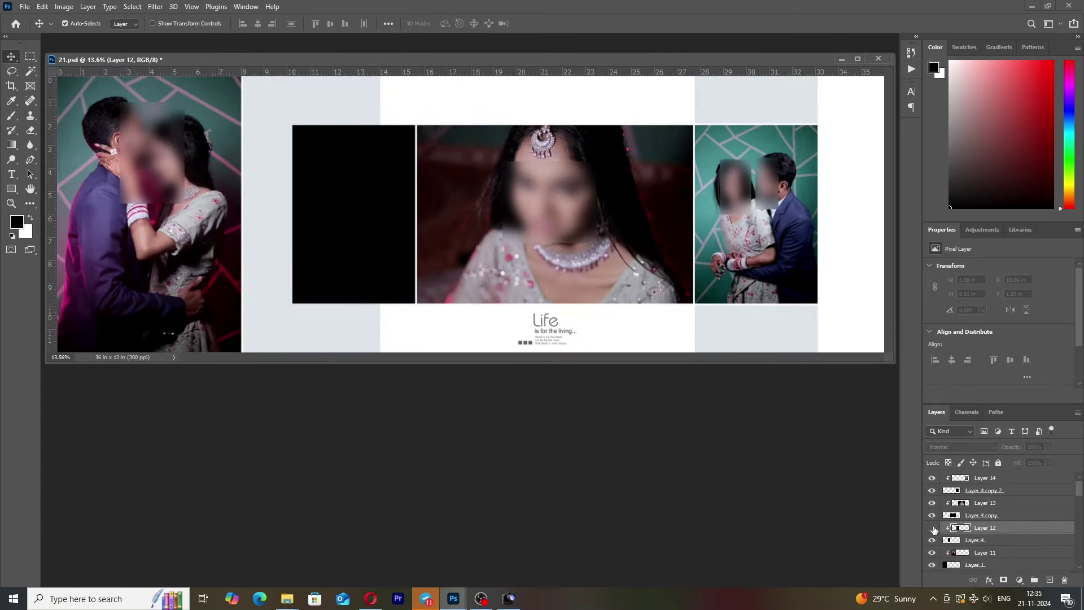
left_click(960, 503)
left_click(933, 502)
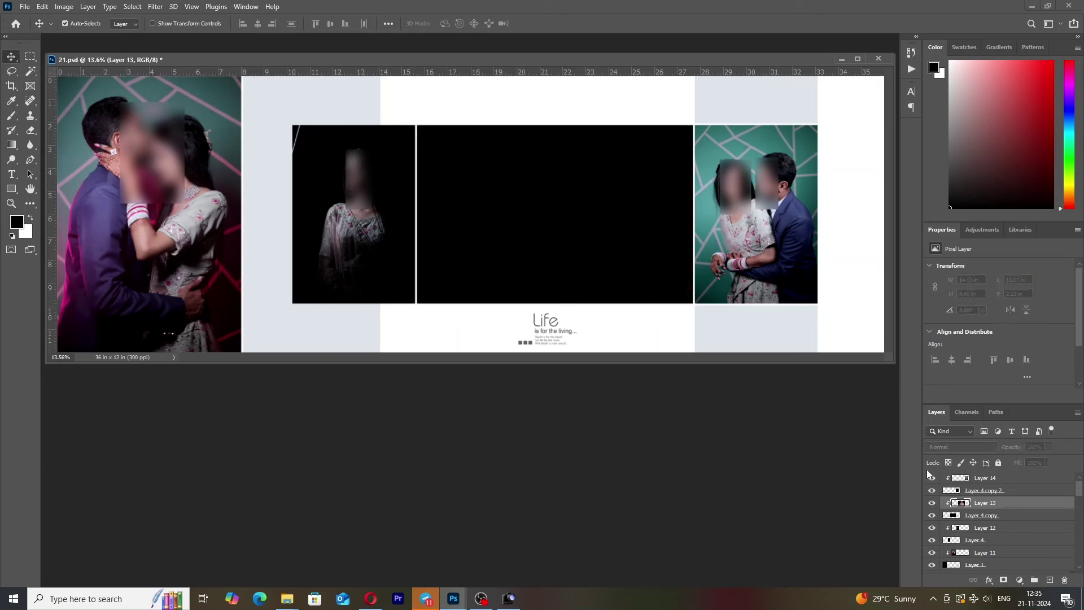
left_click(986, 478)
left_click(932, 477)
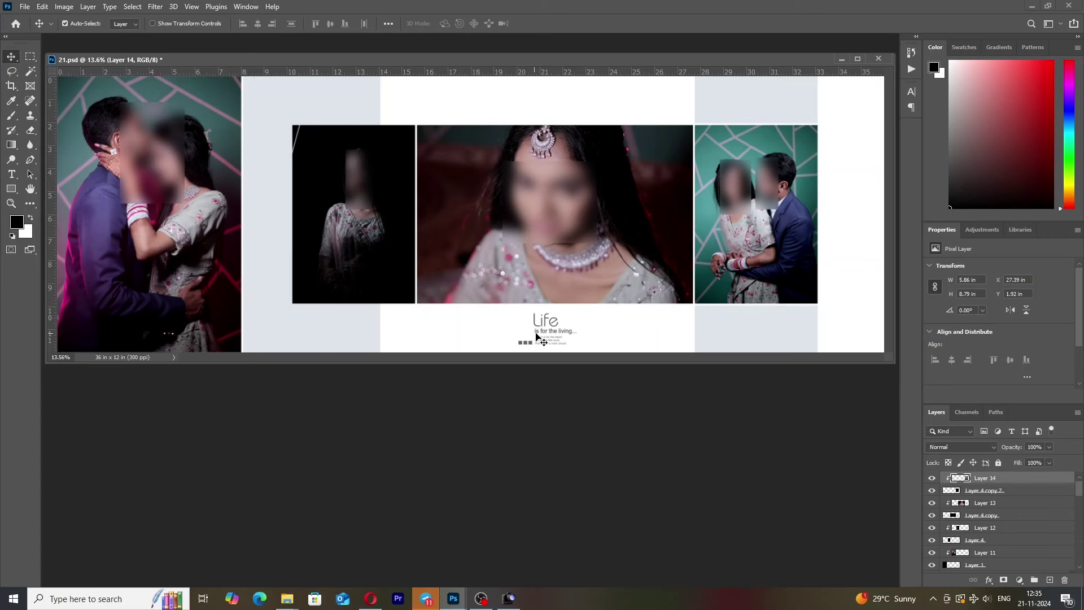
left_click(541, 328)
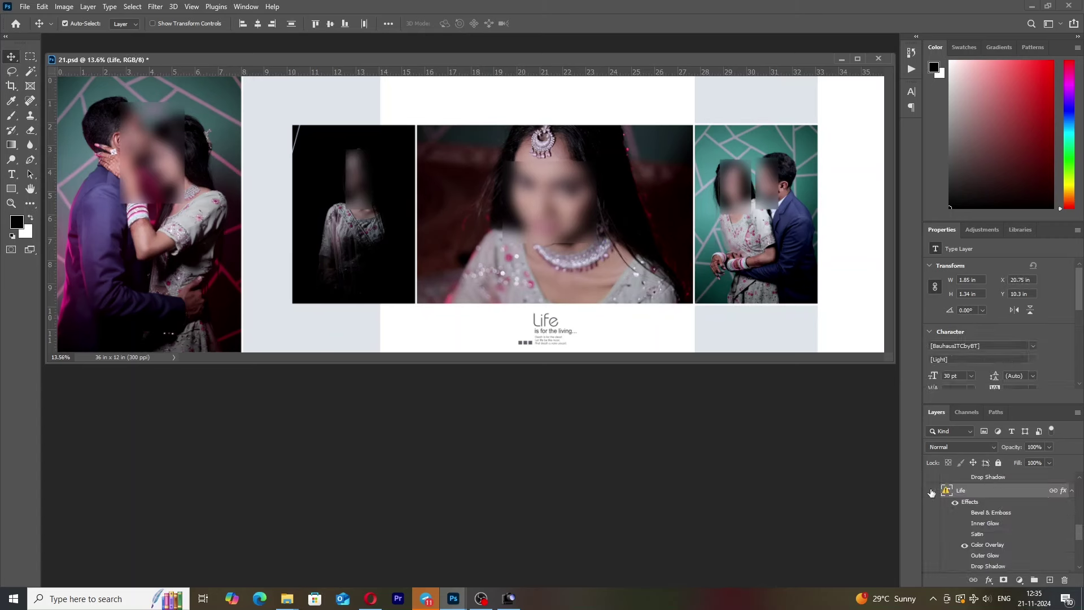
left_click(841, 59)
mouse_move(453, 598)
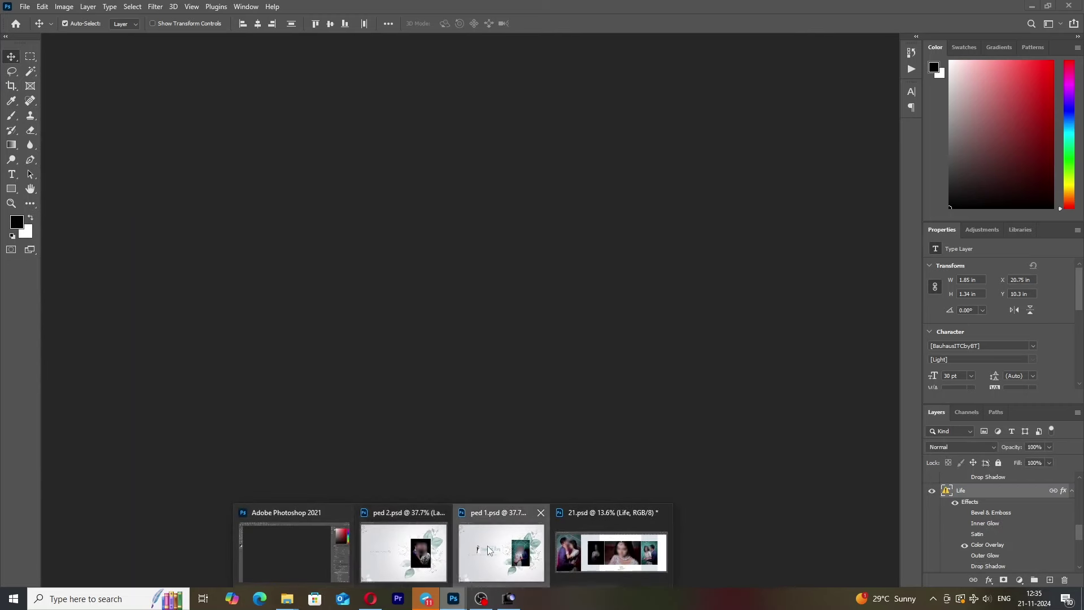
- On ped 1.psd, toggle the framed couple photo, illustration and date text, then minimise it
left_click(492, 546)
right_click(323, 234)
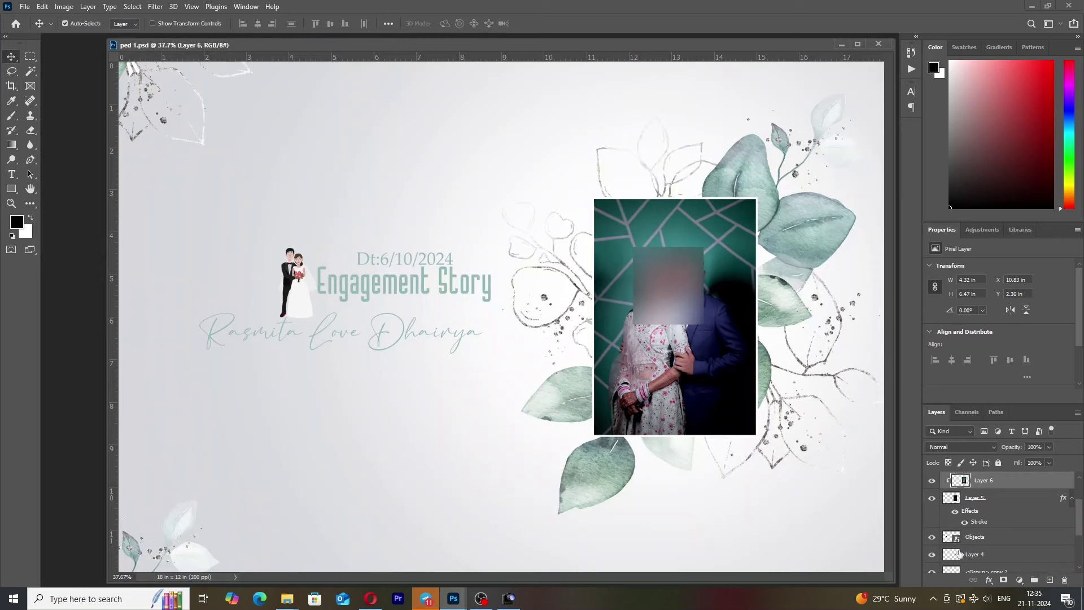
left_click(932, 481)
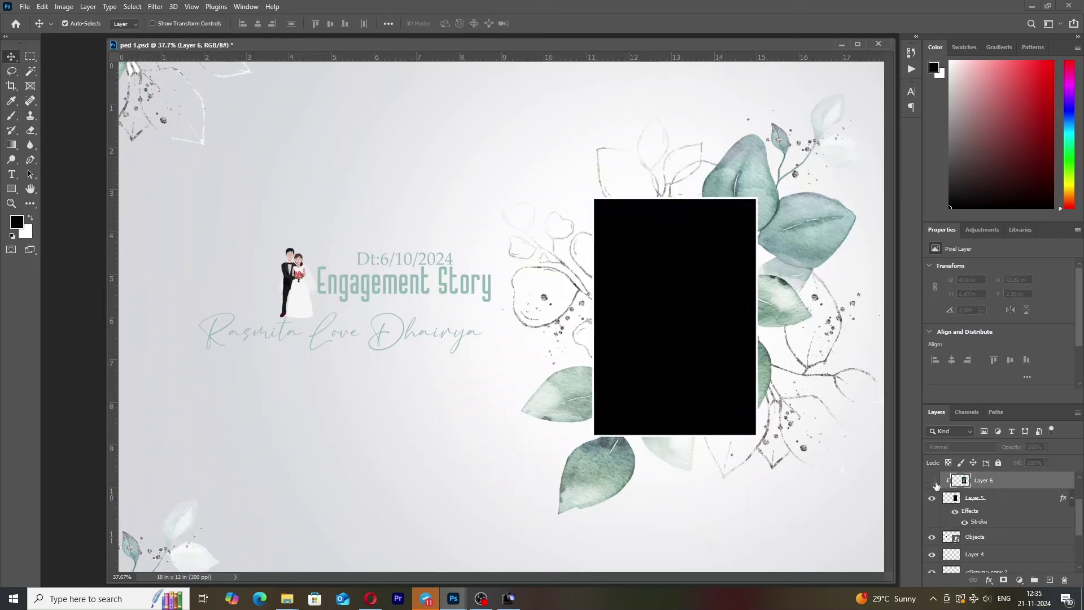
left_click(316, 285)
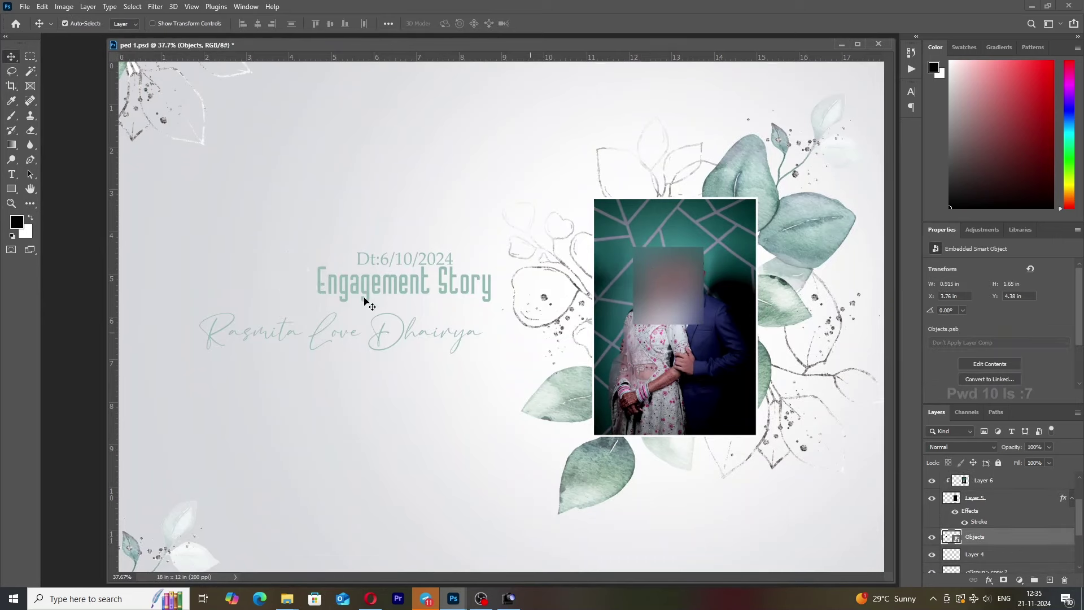
left_click(331, 291)
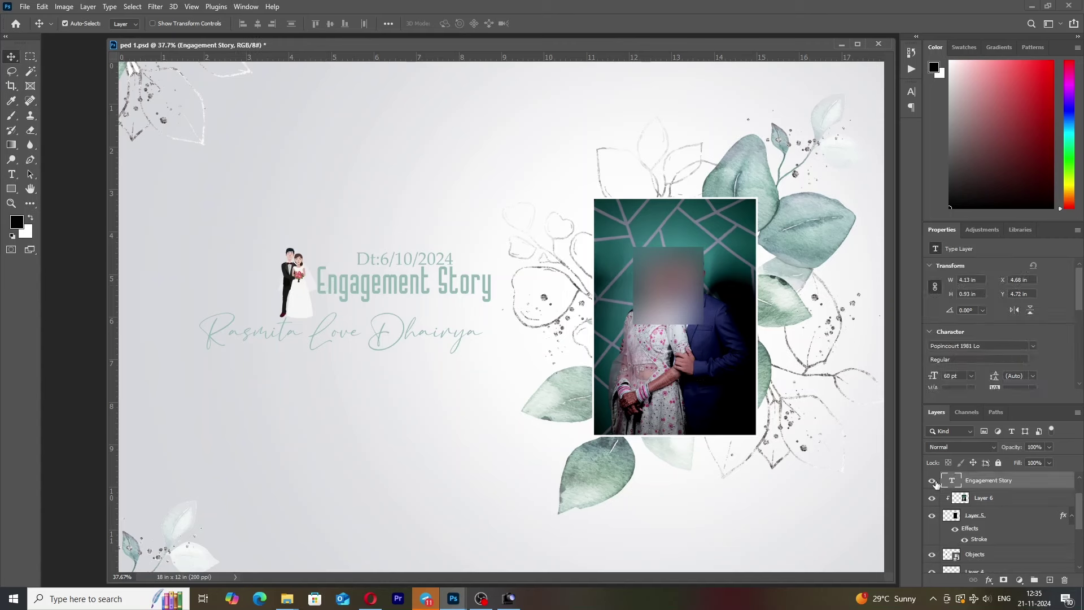
left_click(371, 261)
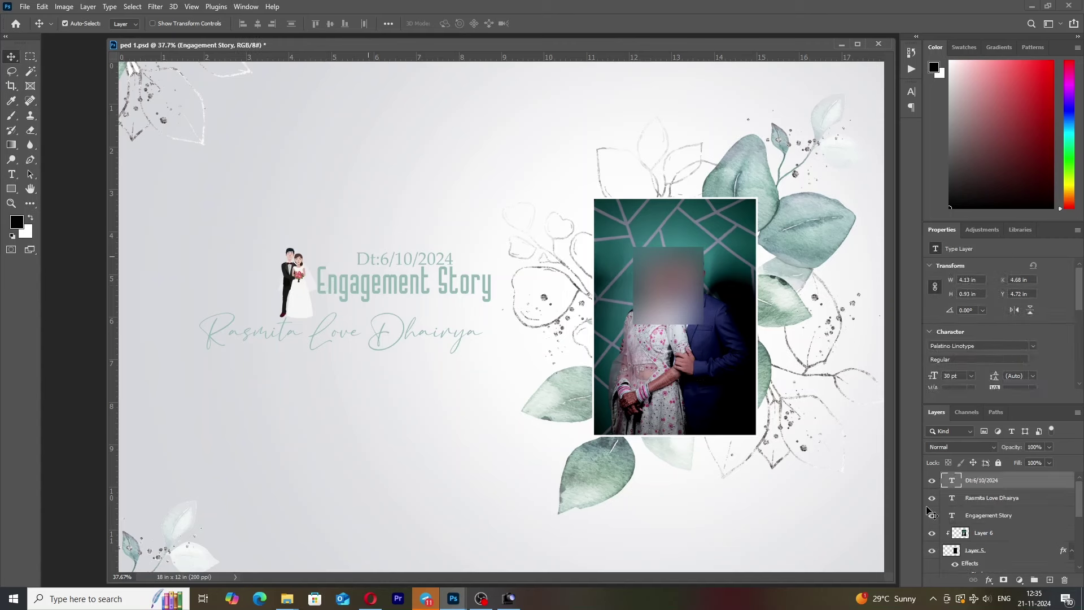
left_click(932, 482)
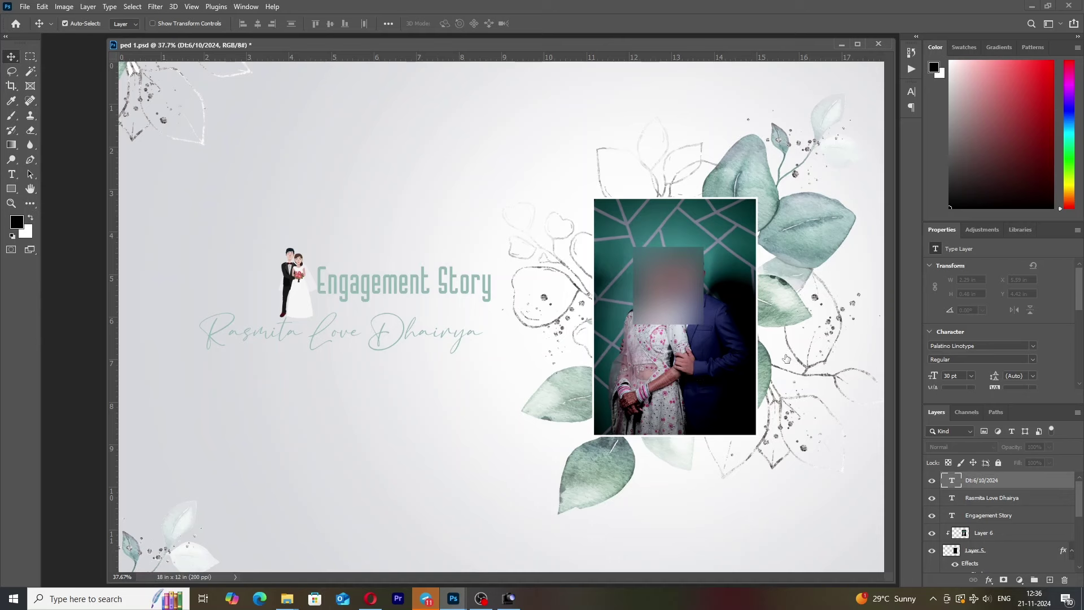
left_click(233, 327)
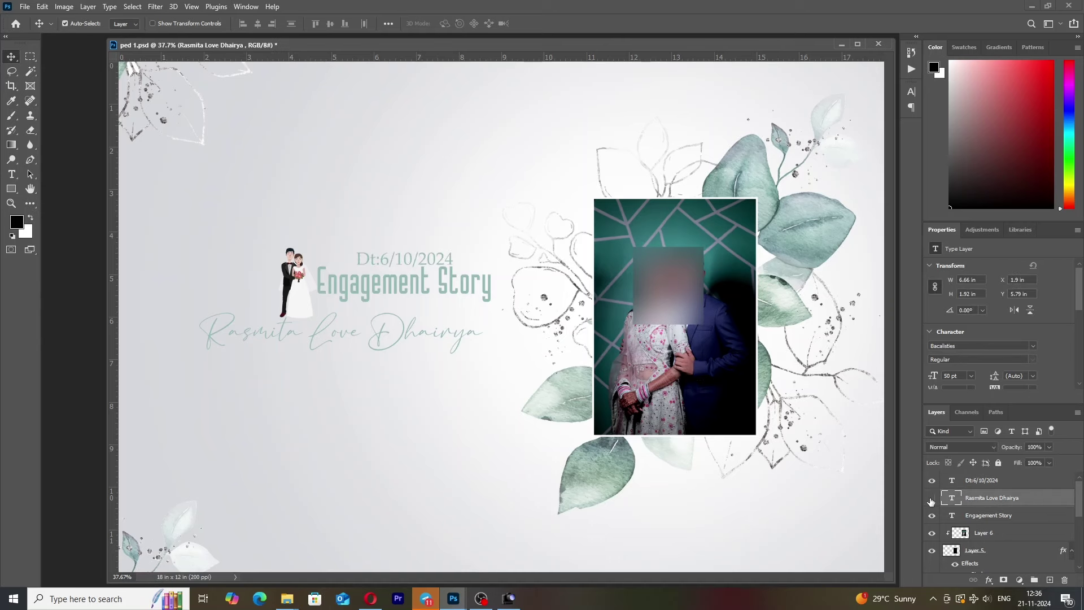
left_click(841, 45)
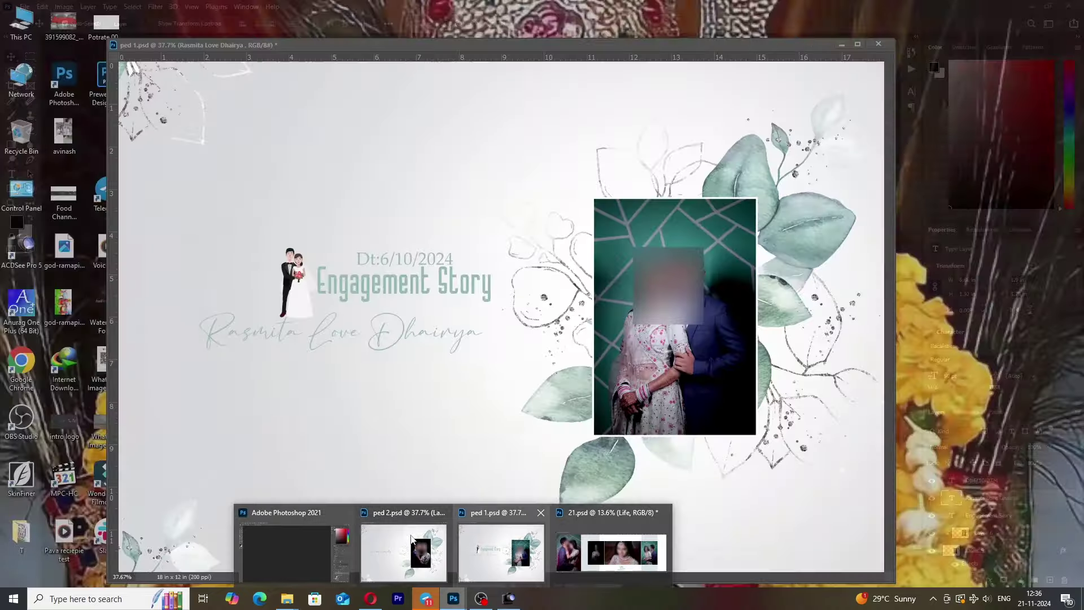
- Open ped 2.psd, toggle the framed photo, show Layer 7, select the 'Ever lasting Memory By :' text
left_click(511, 550)
key("z")
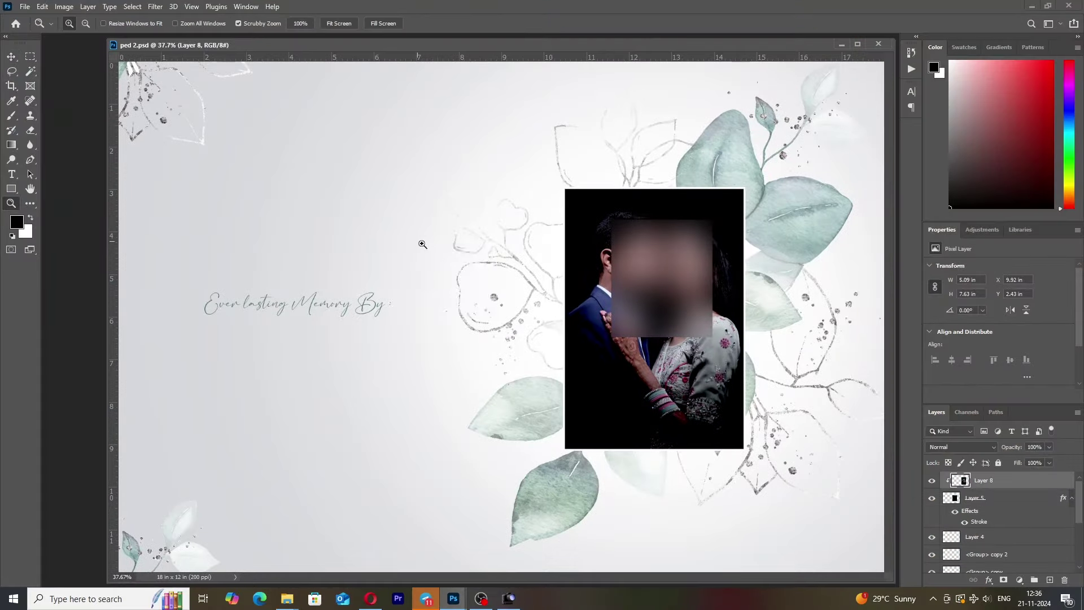
key("v")
left_click(932, 480)
left_click(834, 448)
left_click(932, 564)
left_click(328, 304)
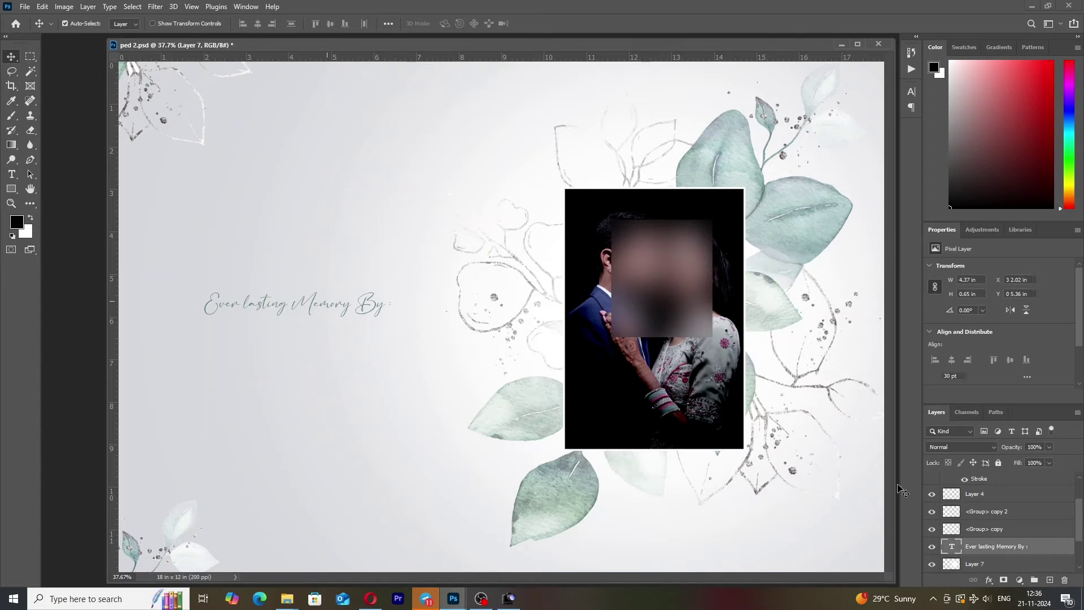